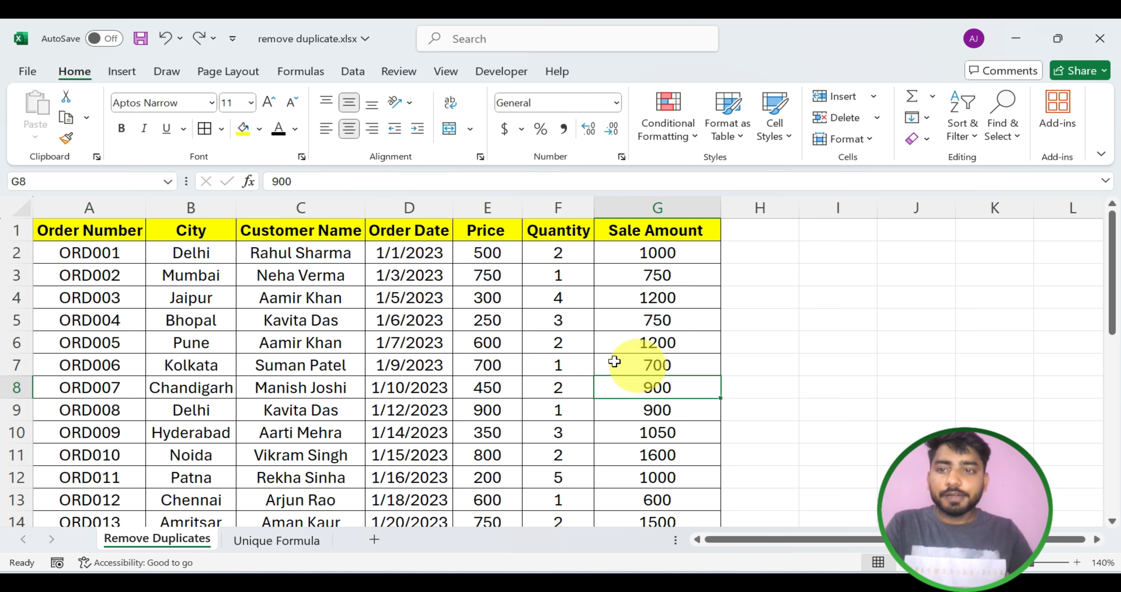
Step: Review the sales table's columns one by one, from Order Number through Sale Amount
click(133, 207)
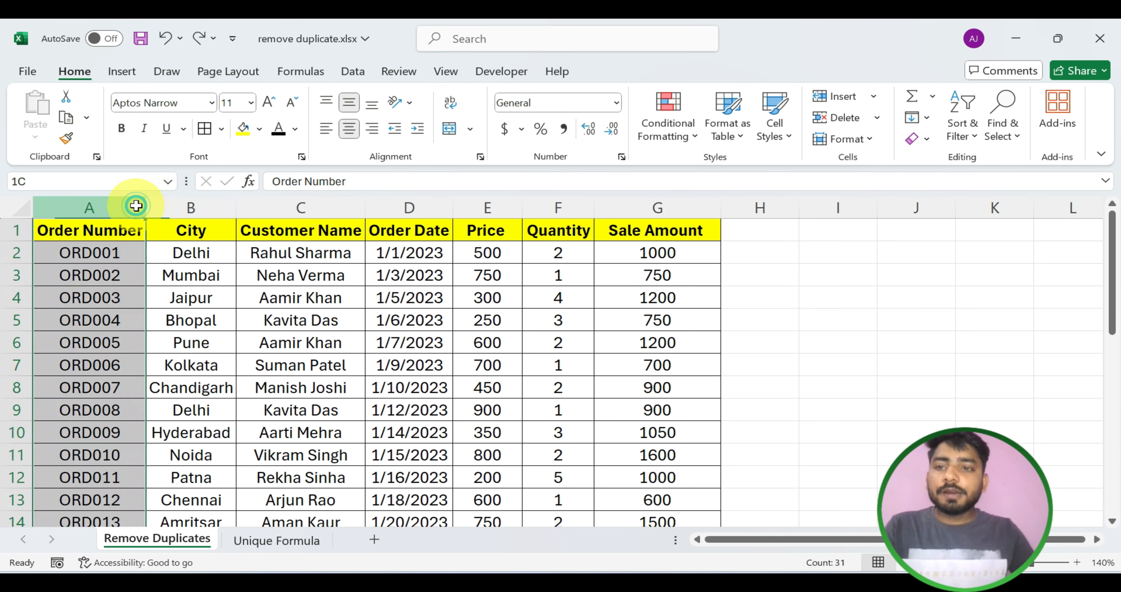
click(190, 207)
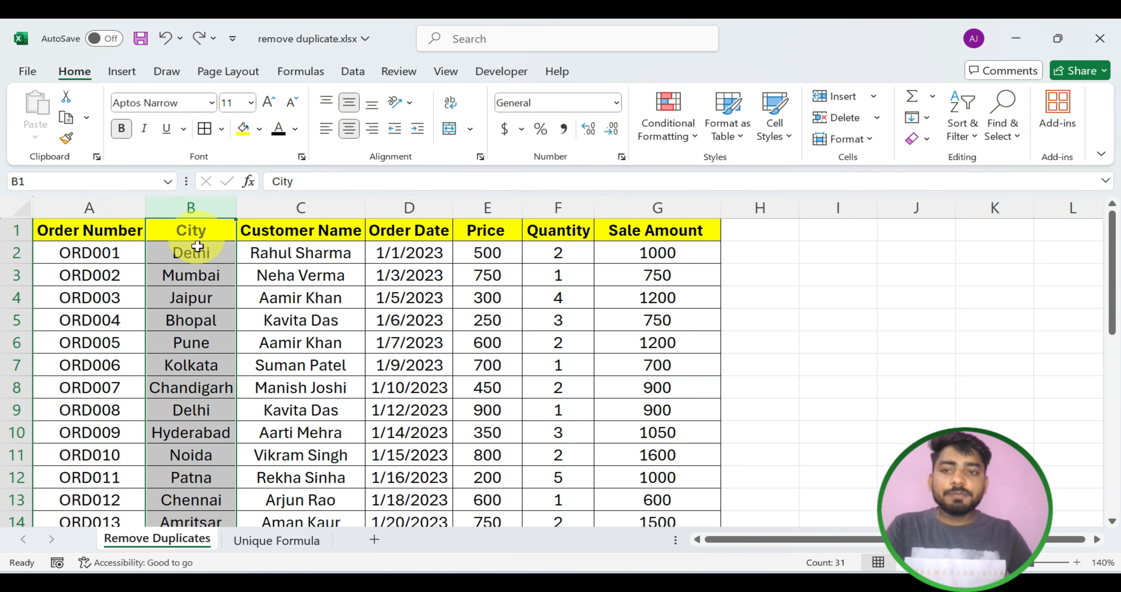
click(300, 209)
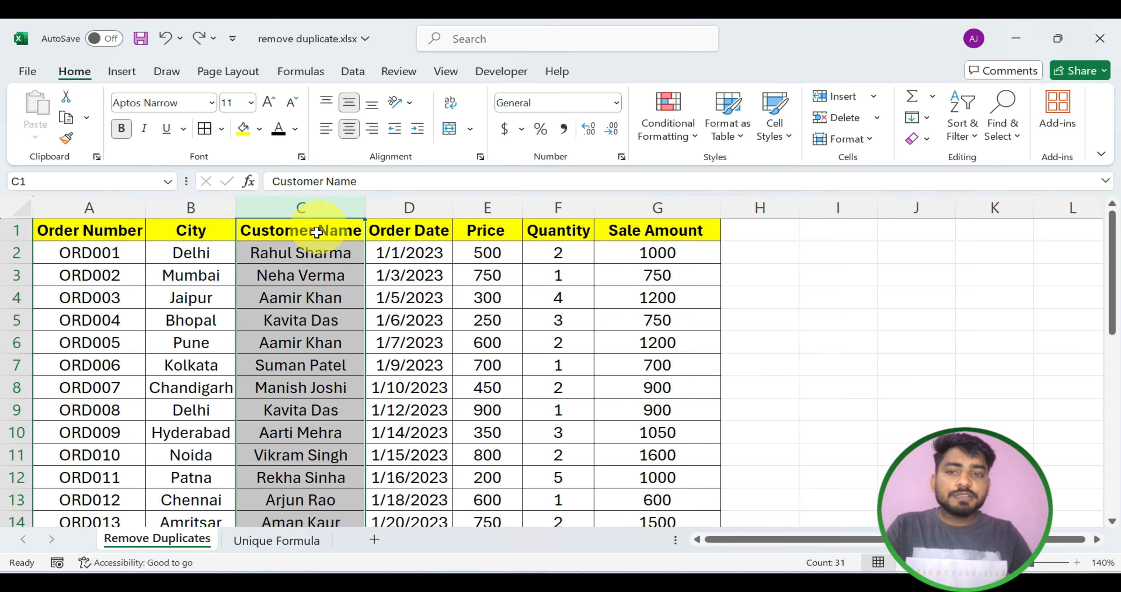
click(421, 231)
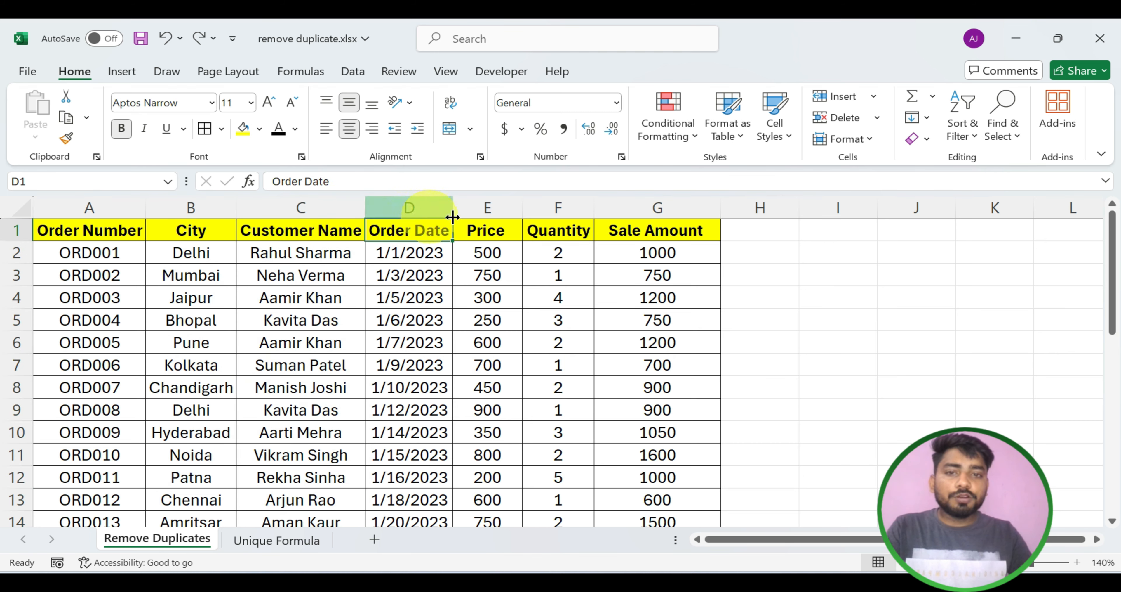
click(492, 230)
click(541, 230)
click(644, 231)
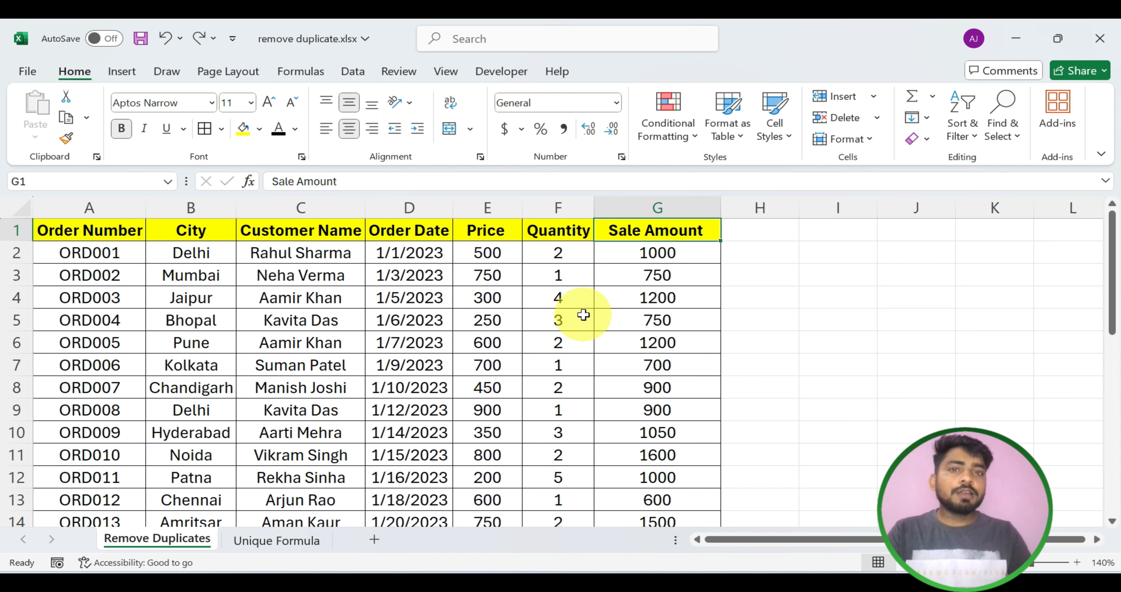
Step: Locate the Remove Duplicates command and examine the Customer Name column for repeated customers down to the last order
click(353, 72)
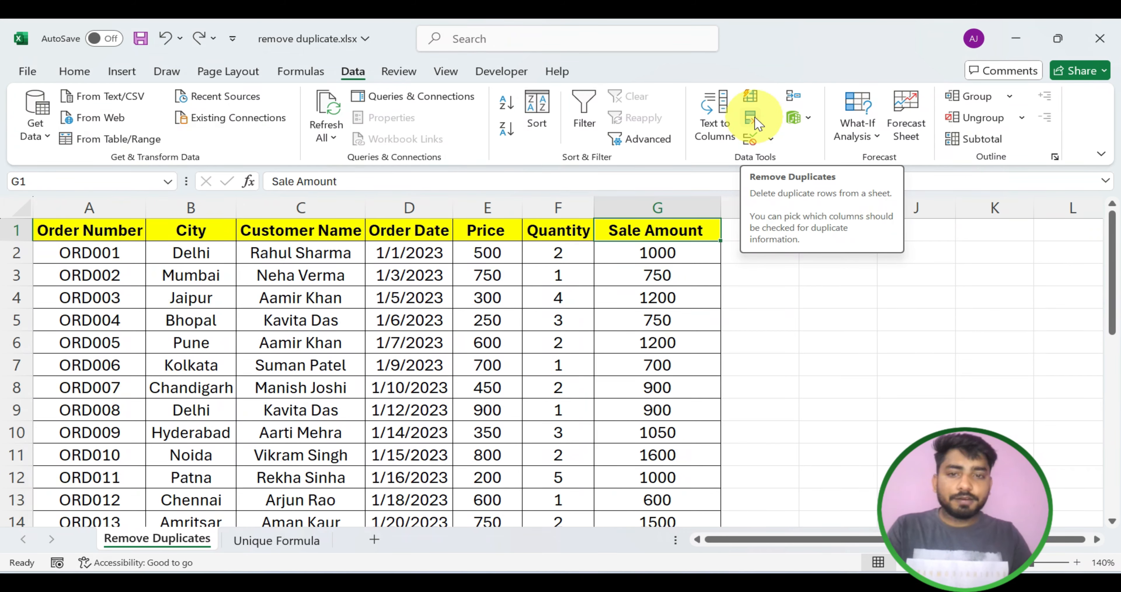
click(484, 296)
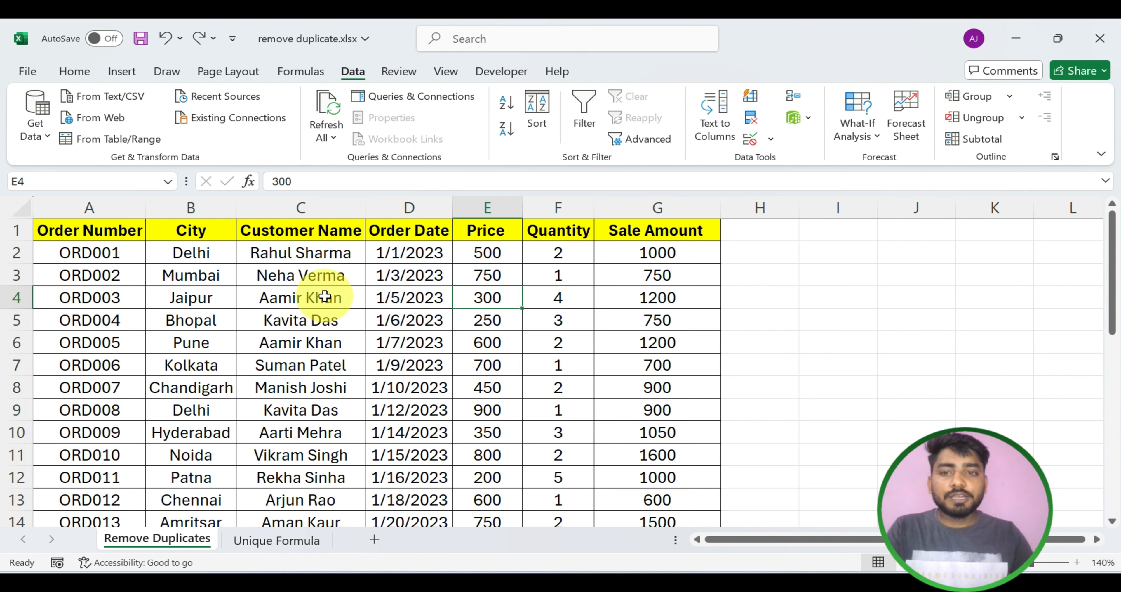
click(318, 207)
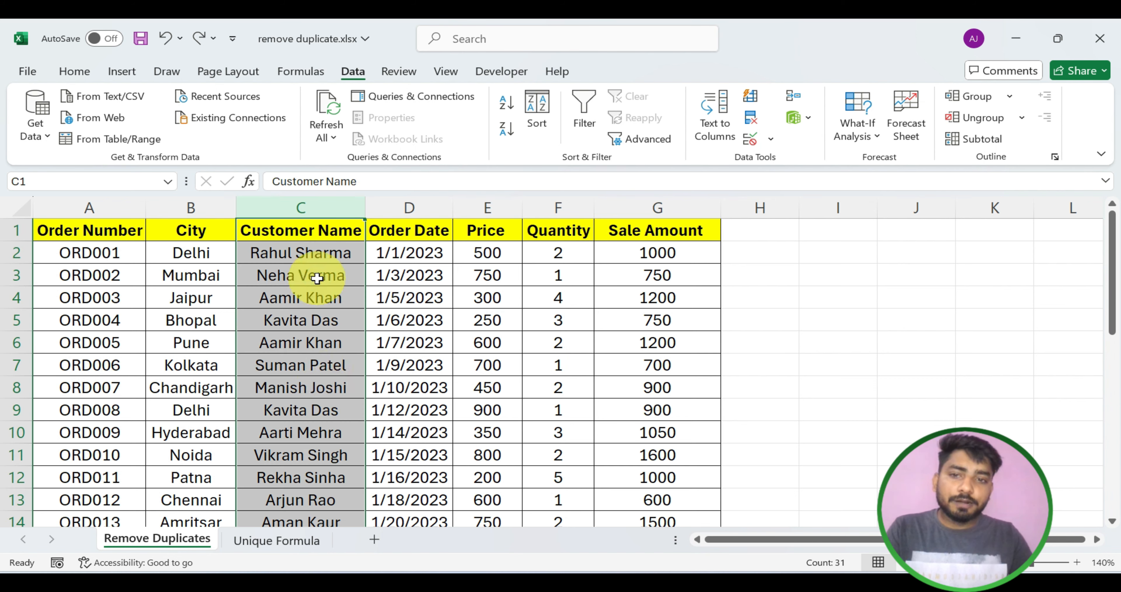
click(304, 276)
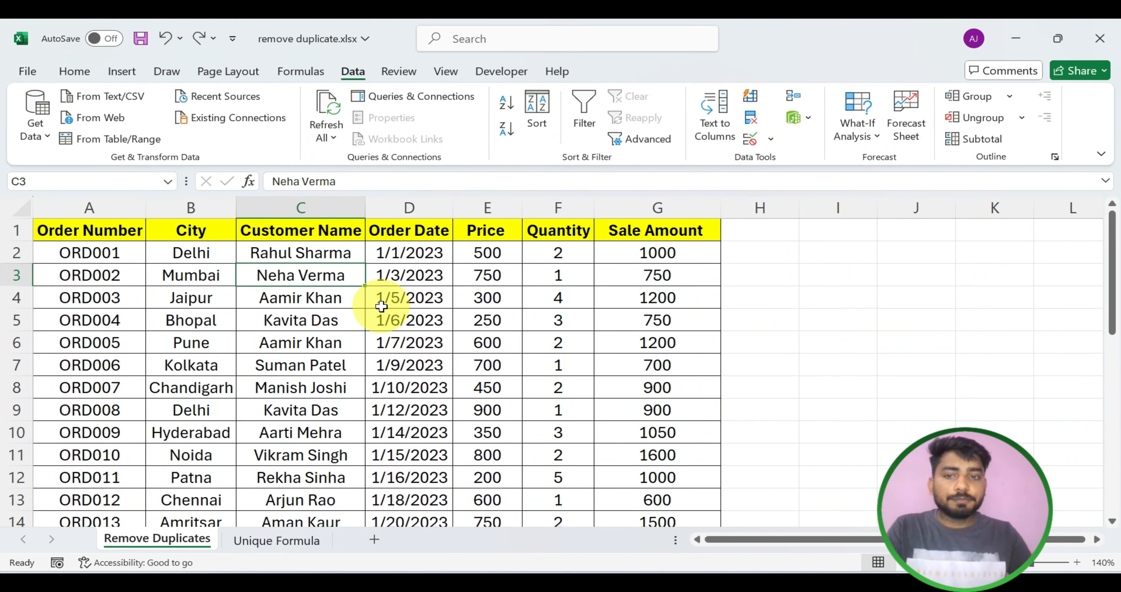
click(332, 297)
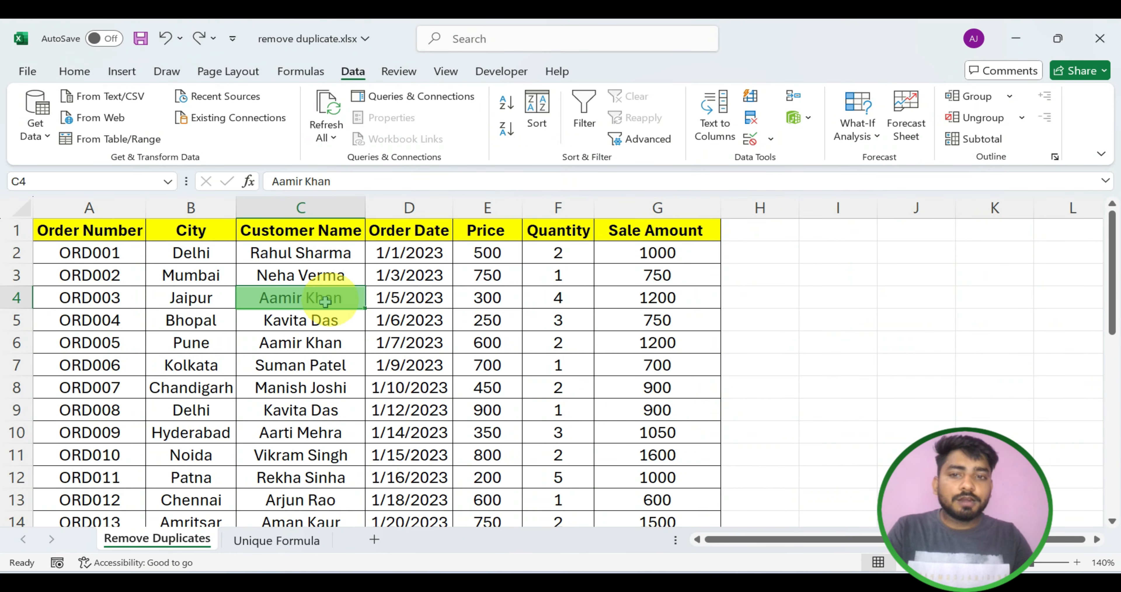
click(351, 341)
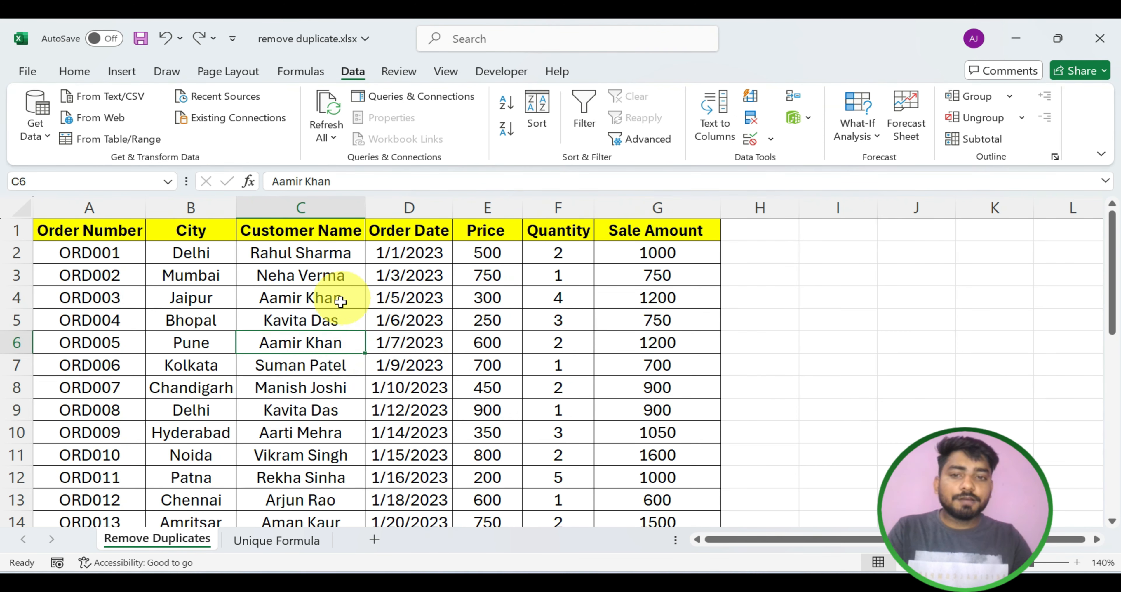
click(330, 318)
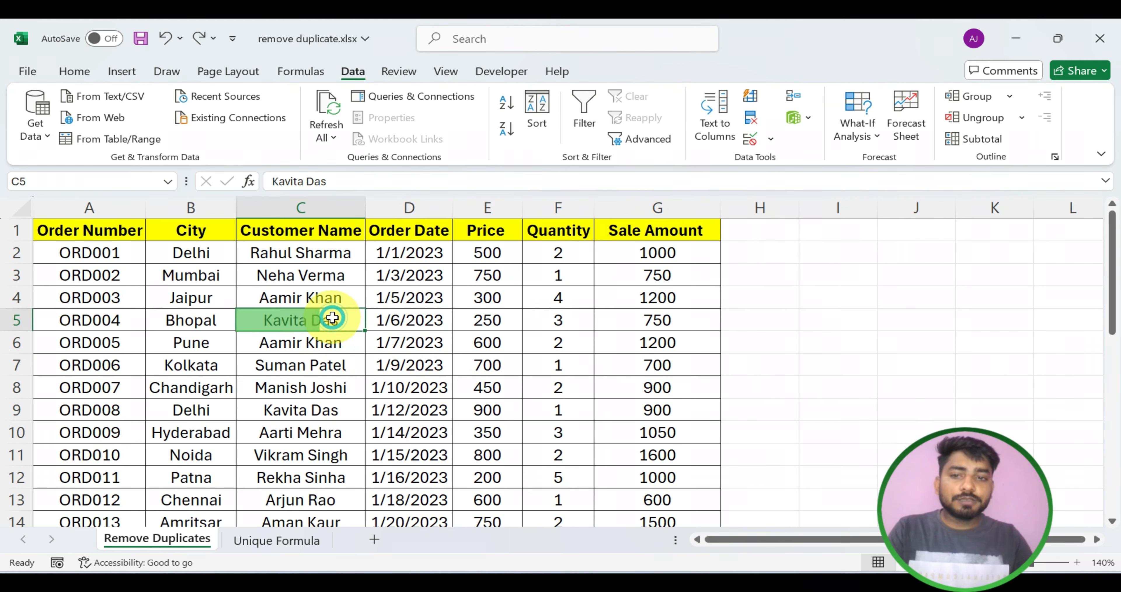
click(309, 414)
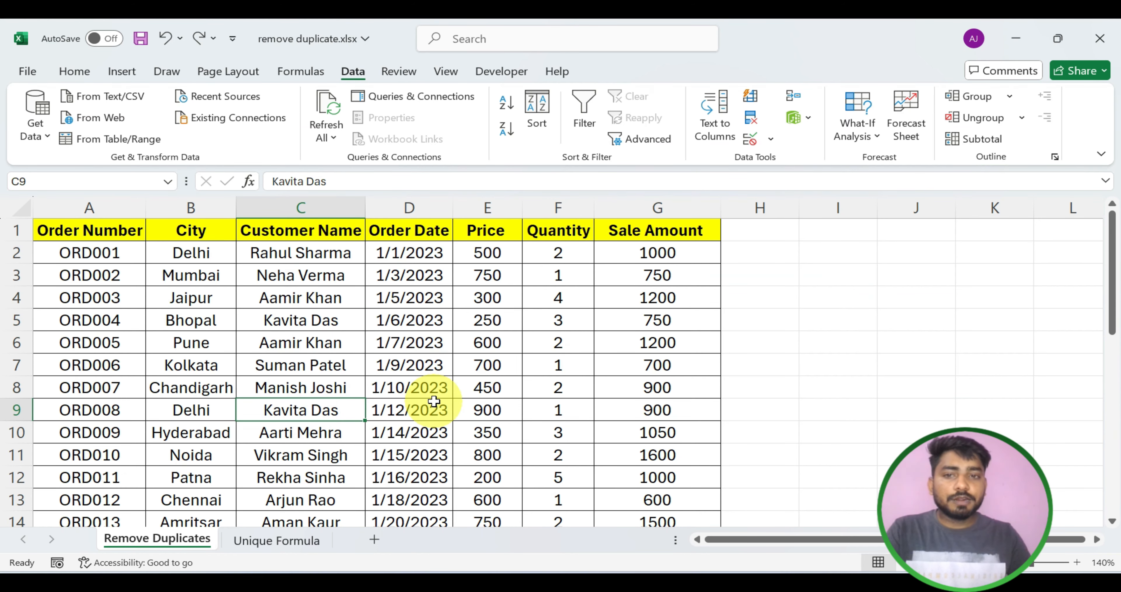
scroll(429, 398, down, 7)
scroll(434, 400, down, 1)
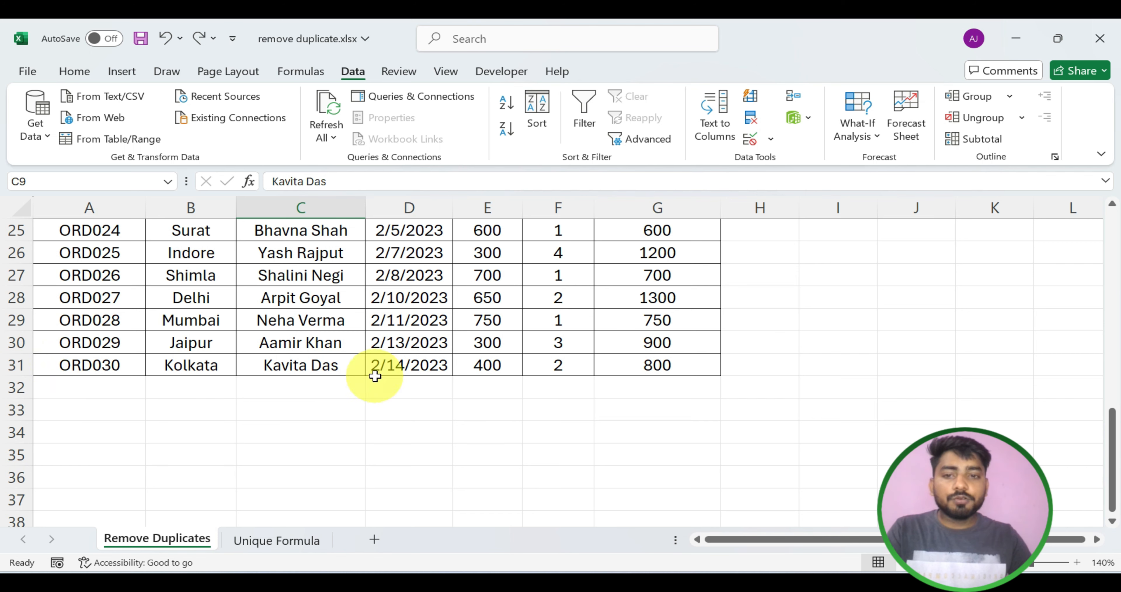
scroll(442, 370, up, 5)
scroll(441, 371, up, 3)
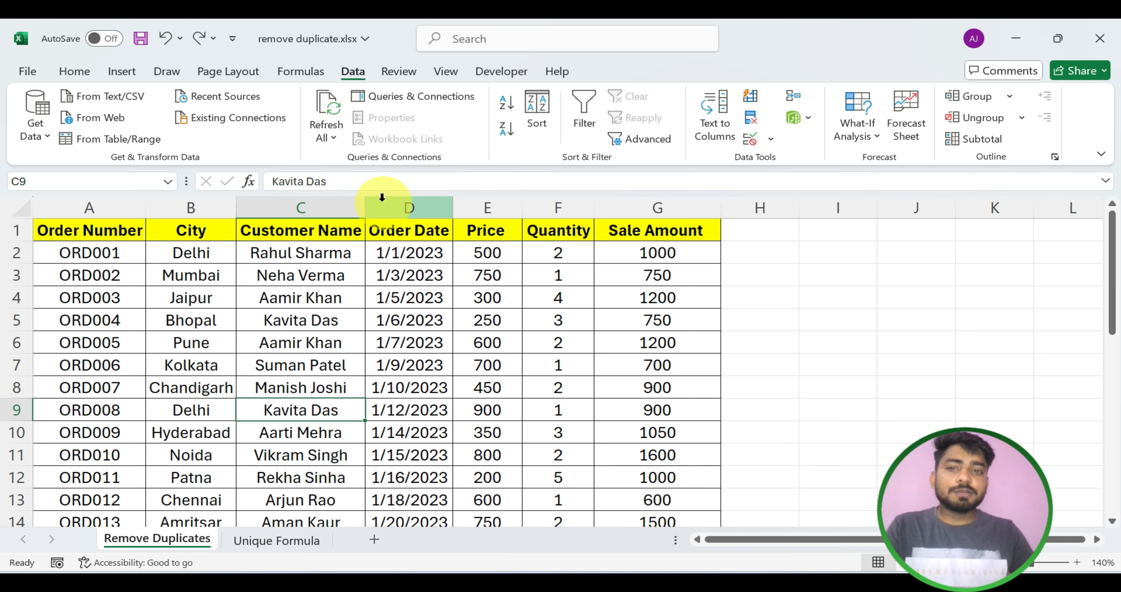
Step: Remove duplicates from the Customer Name column only, continuing with the current selection and treating the first row as headers
click(311, 199)
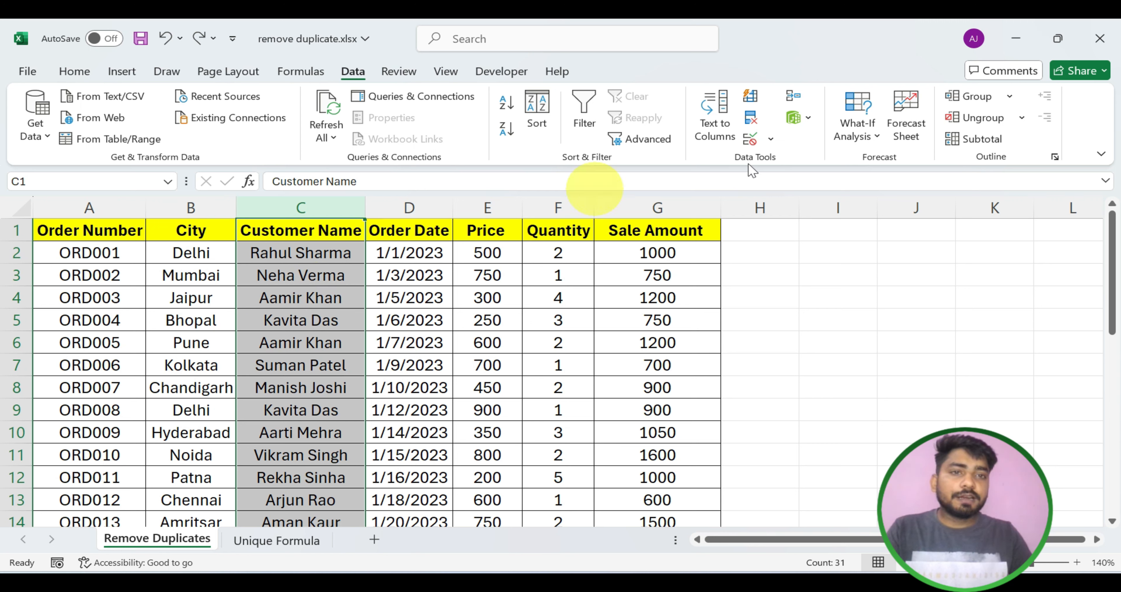
click(757, 125)
drag(615, 295, 523, 235)
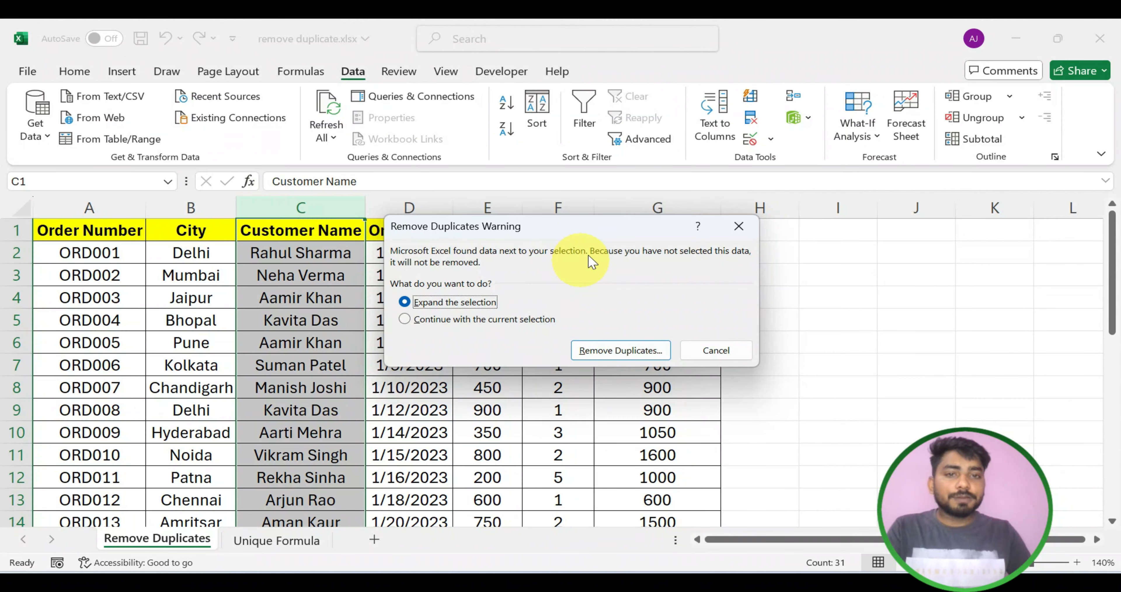
drag(581, 230, 745, 328)
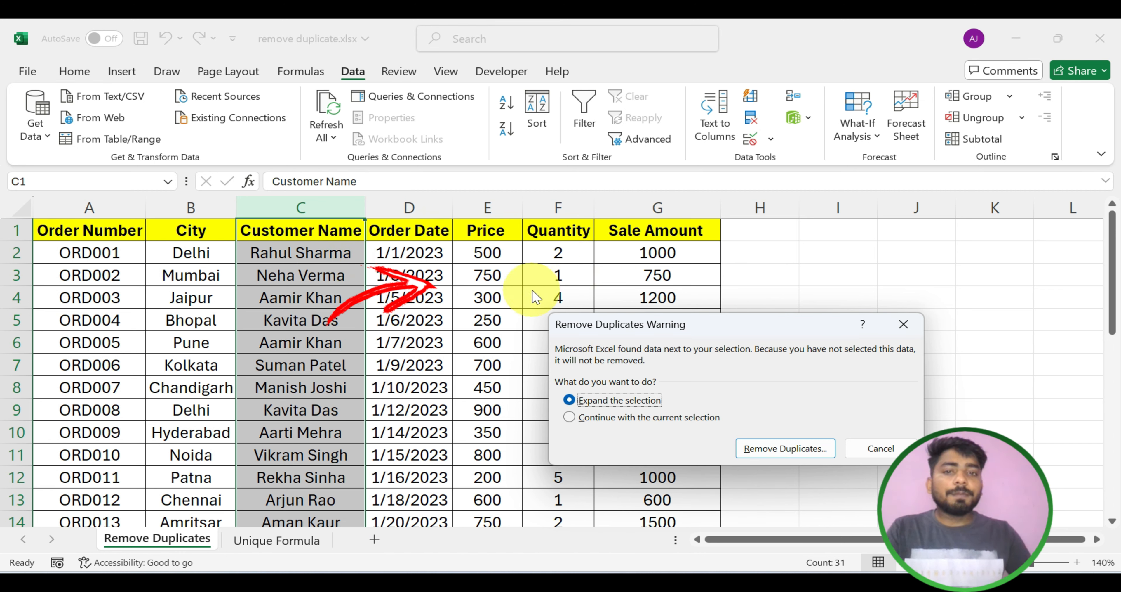
drag(687, 321, 575, 238)
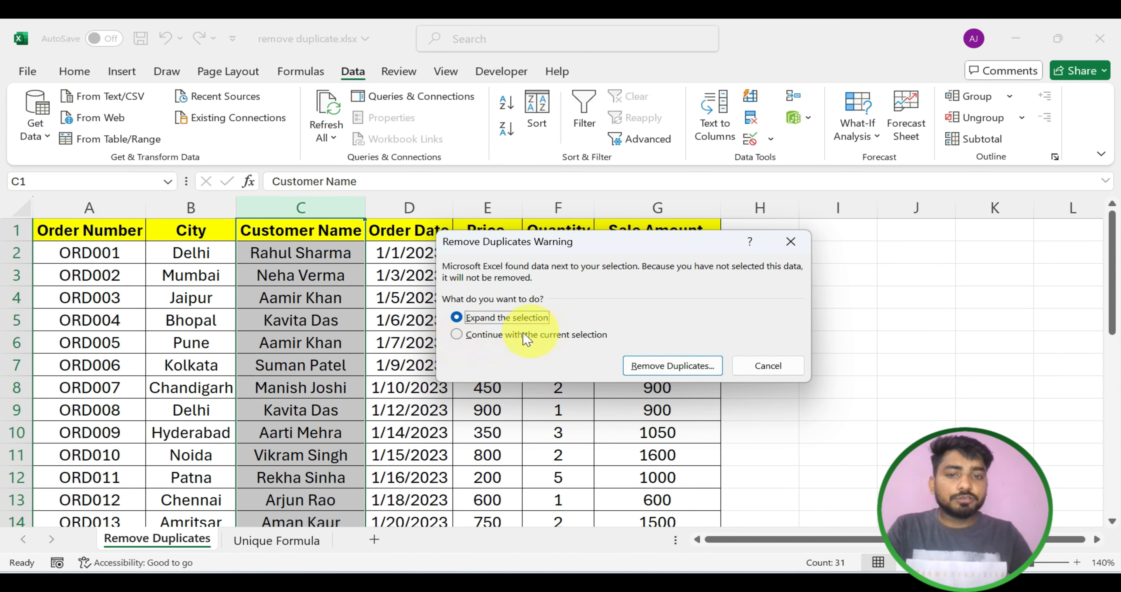
click(456, 336)
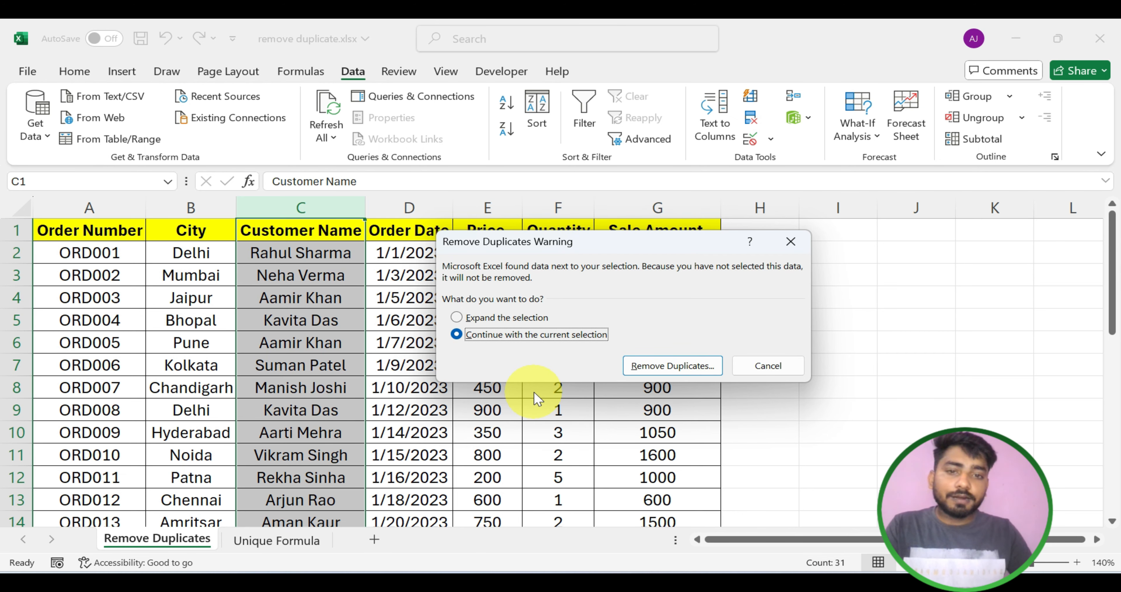
click(681, 367)
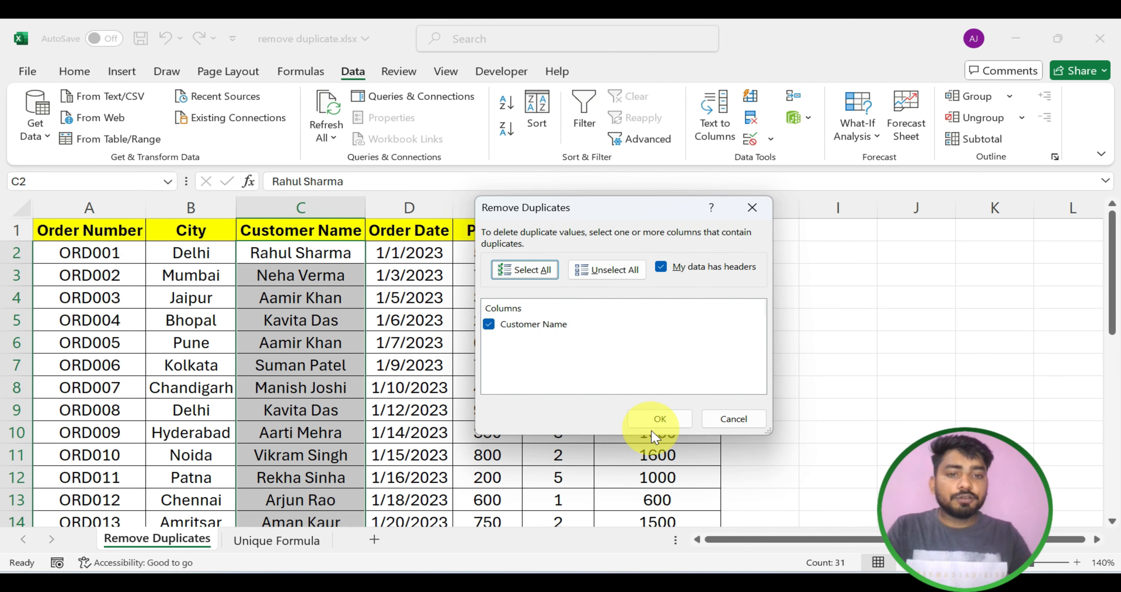
click(657, 419)
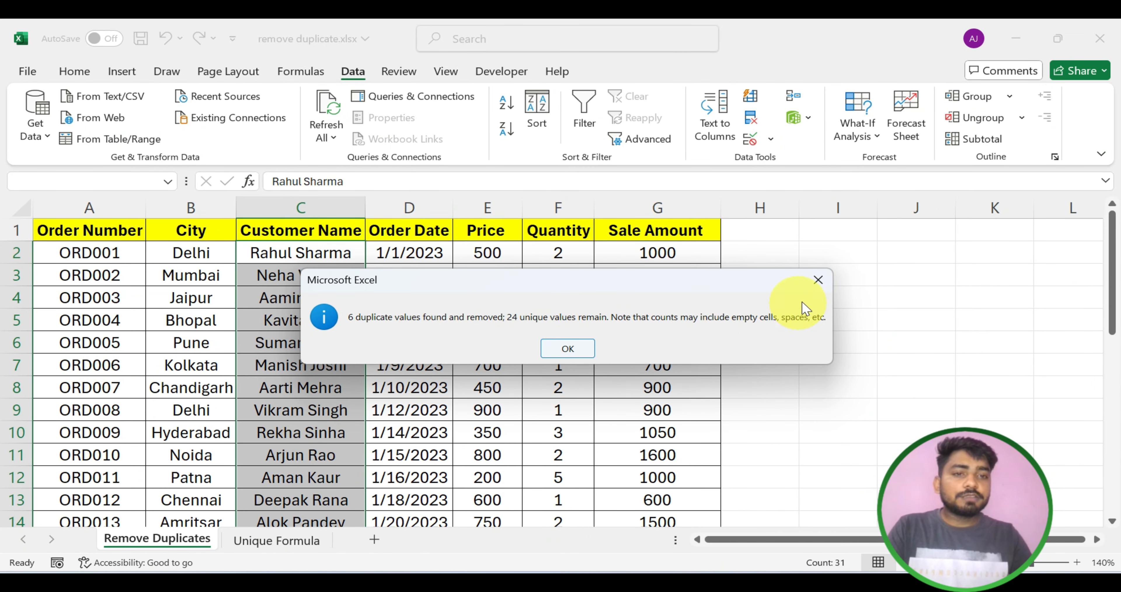
click(565, 350)
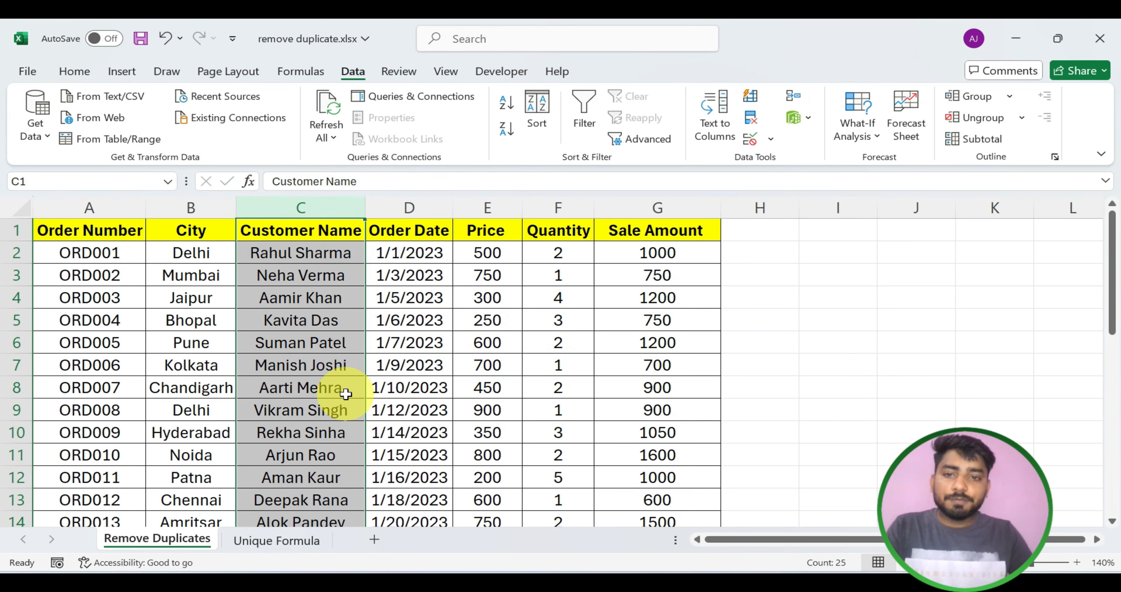
Step: Check the end of the Customer Name column, selecting cells C26:C31
scroll(320, 296, down, 7)
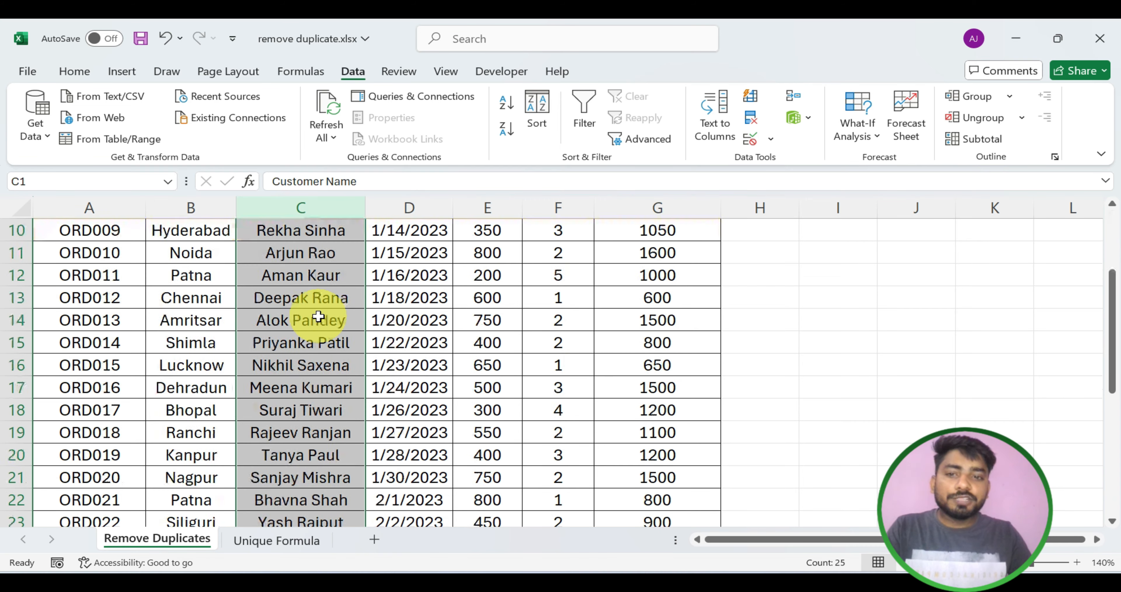
drag(319, 316, 307, 425)
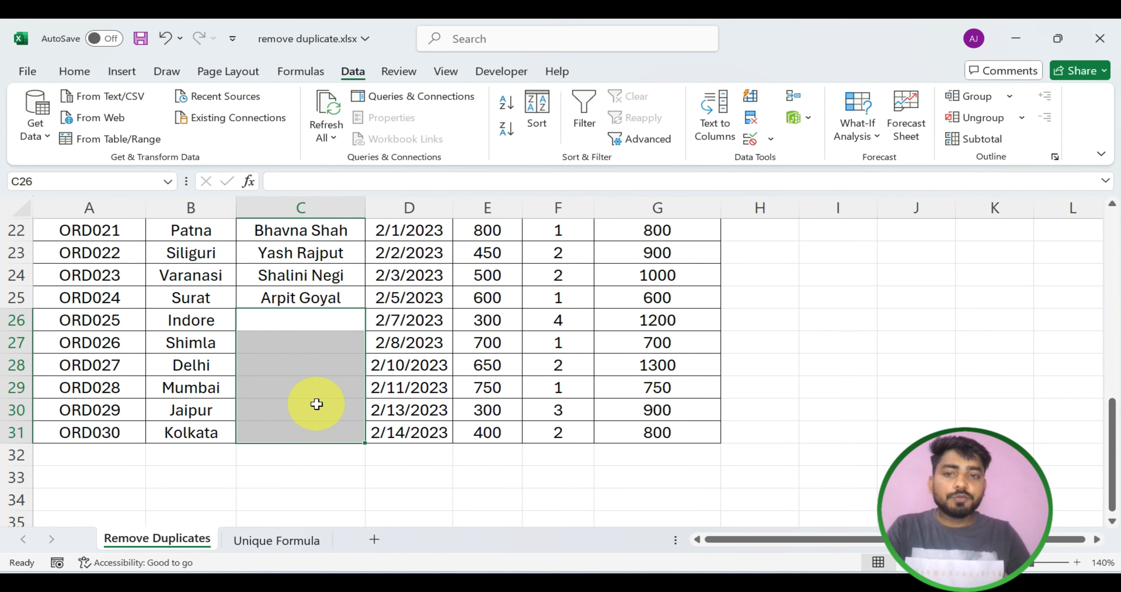
scroll(315, 404, up, 7)
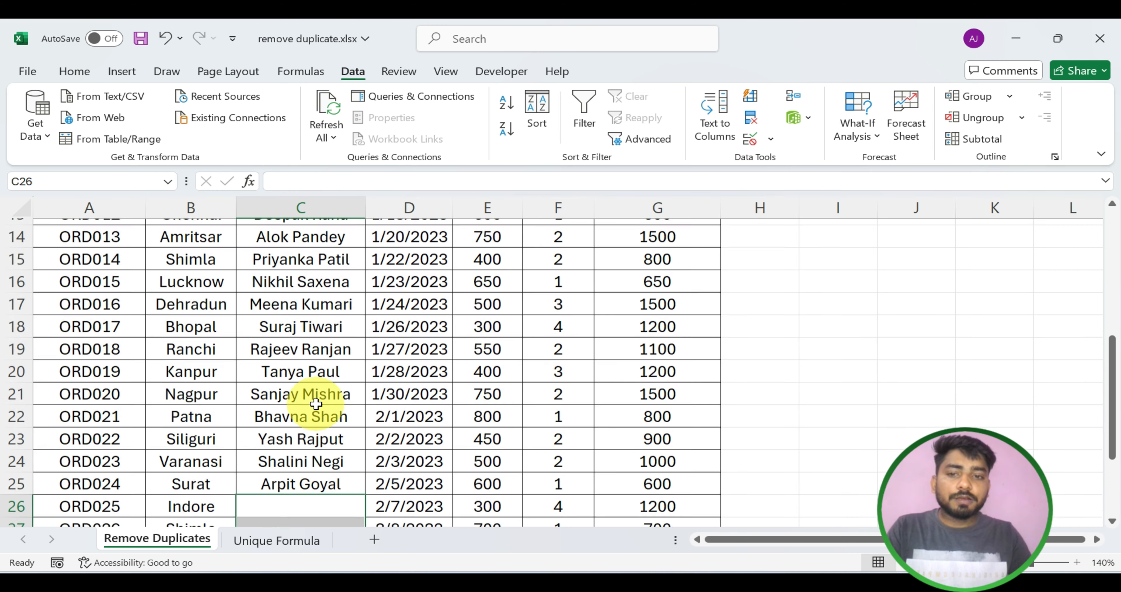
Step: Examine how the Customer Name entries line up with the order numbers and cities across all rows
click(324, 208)
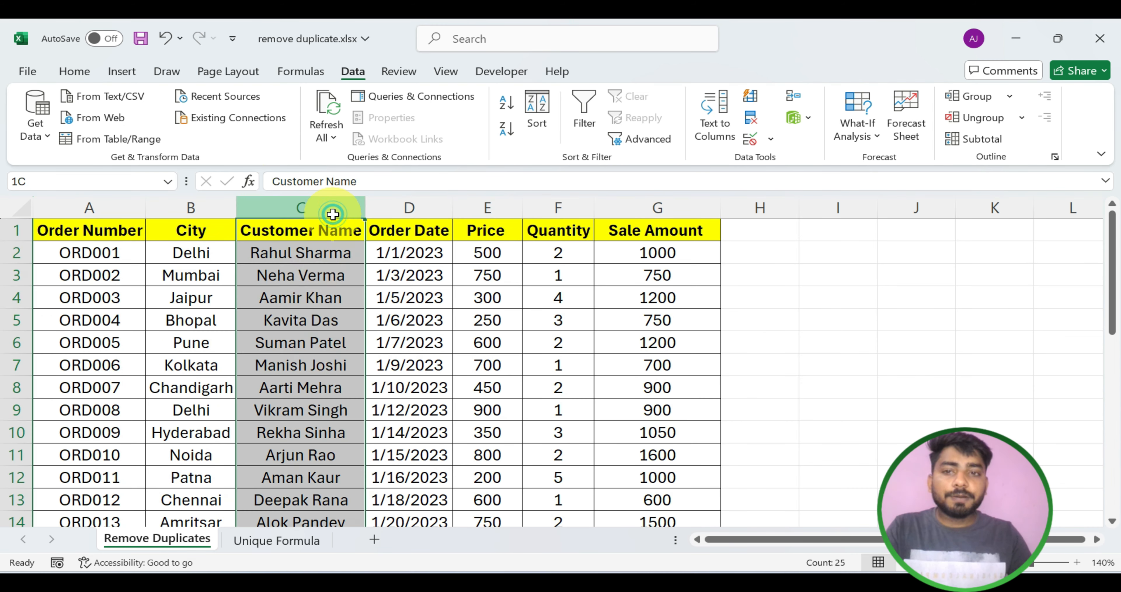
click(302, 338)
click(309, 281)
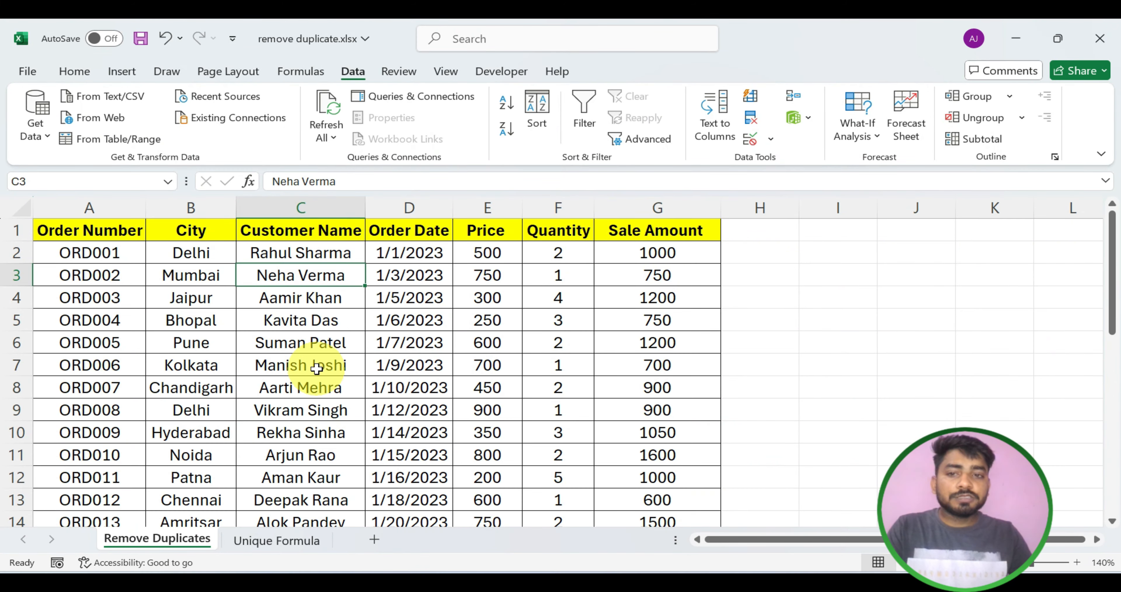
scroll(313, 387, down, 4)
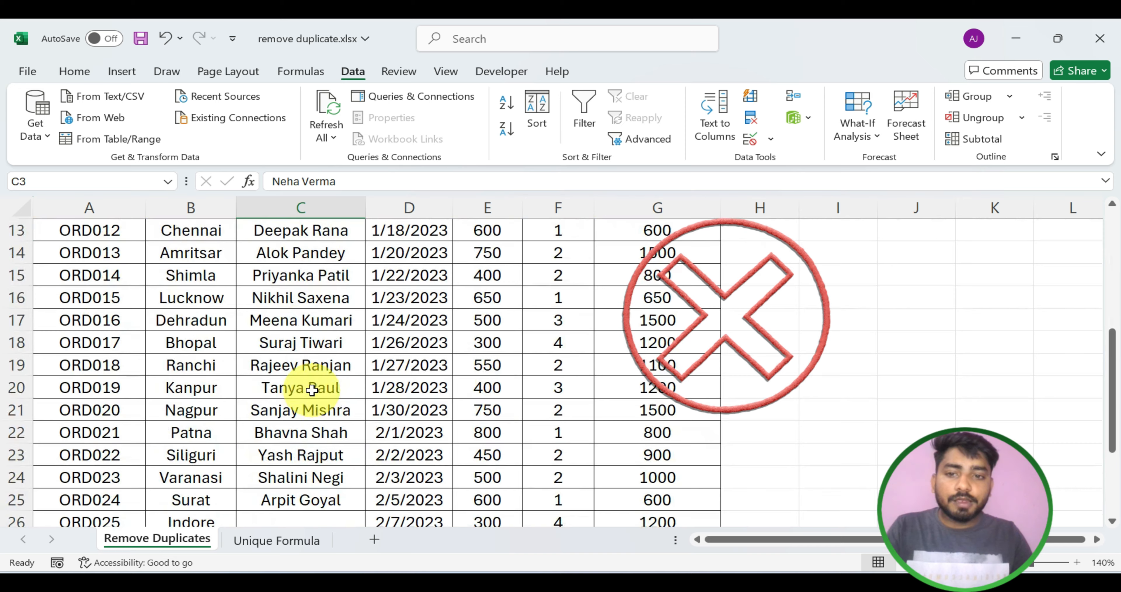
scroll(312, 390, down, 1)
scroll(312, 390, down, 2)
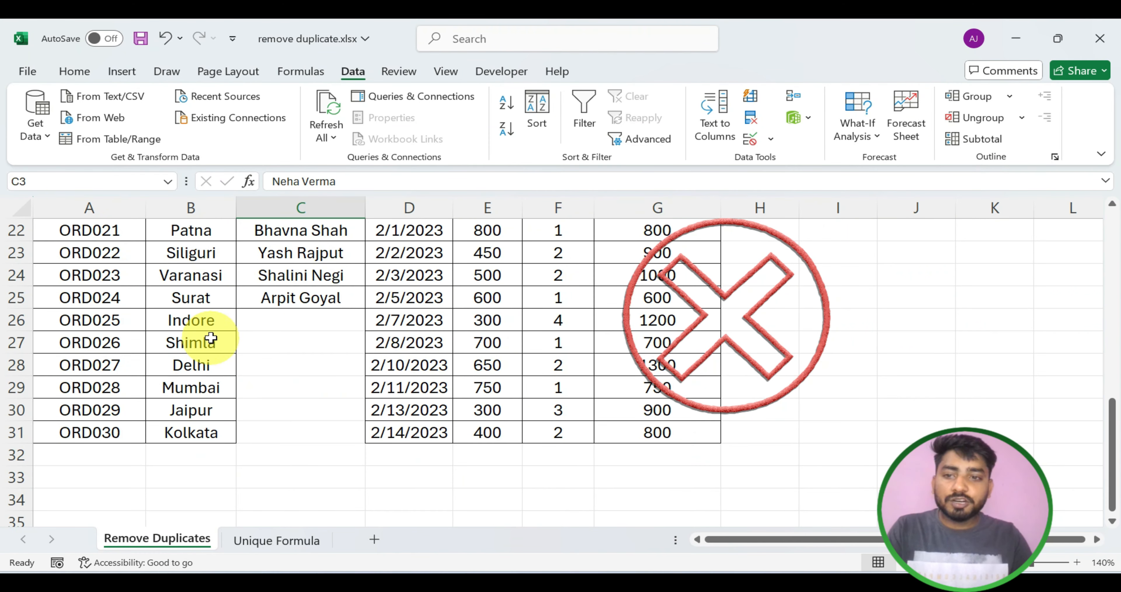
click(190, 337)
scroll(320, 345, up, 7)
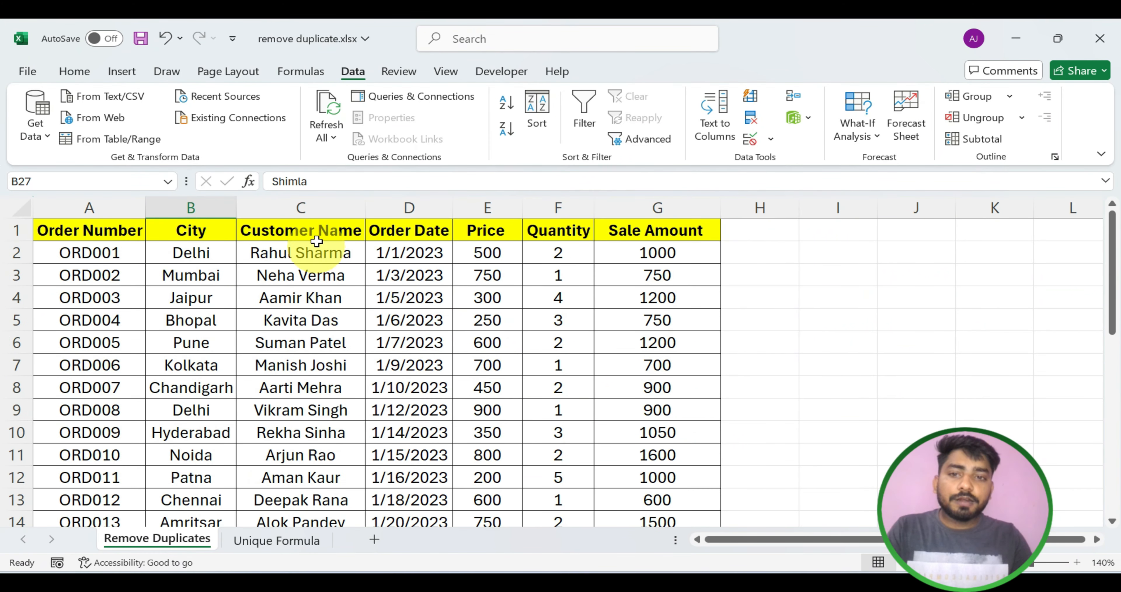
click(316, 228)
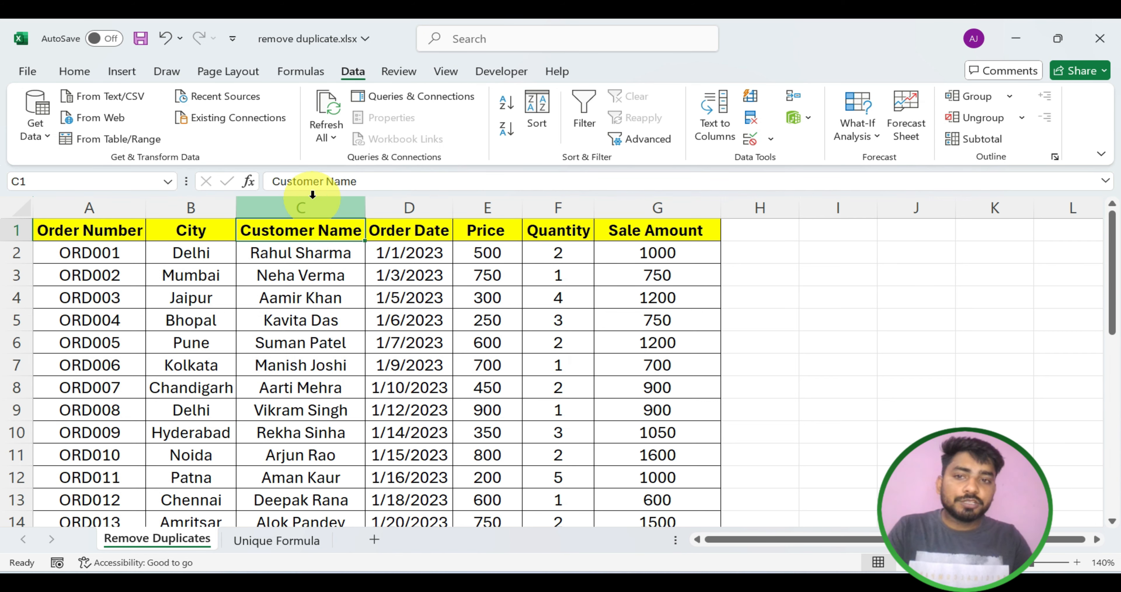
click(301, 208)
scroll(288, 425, down, 5)
scroll(296, 433, up, 4)
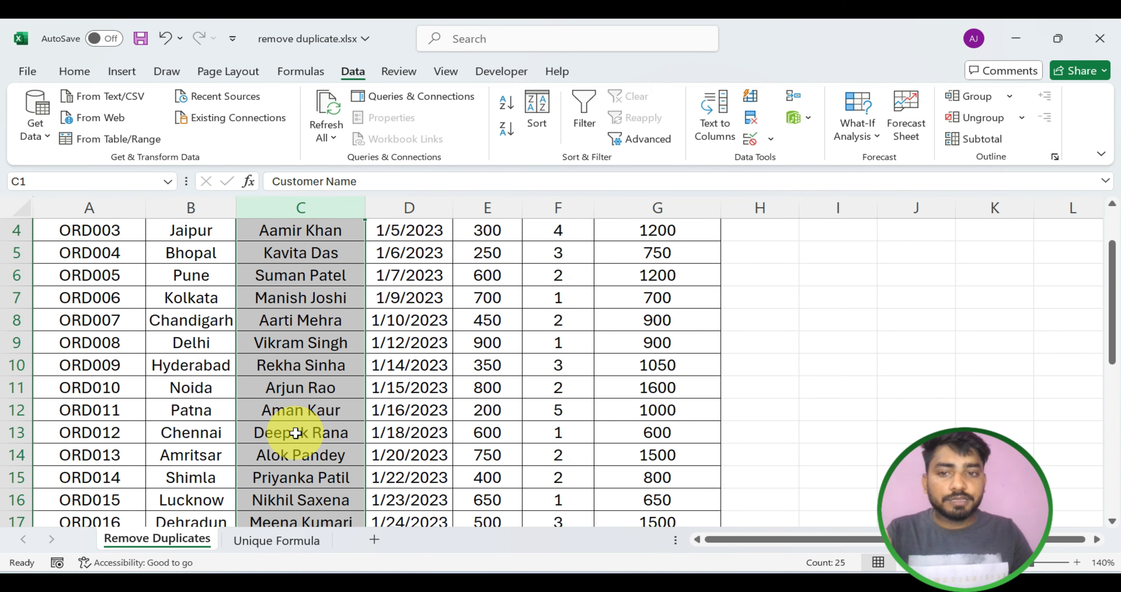
scroll(304, 419, down, 9)
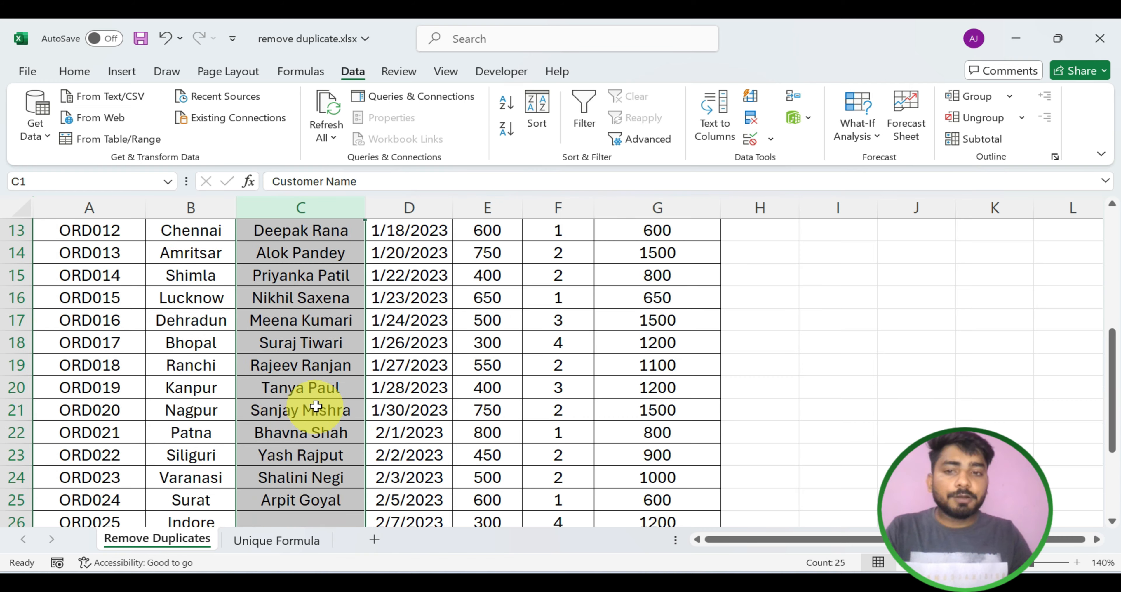
scroll(315, 405, up, 7)
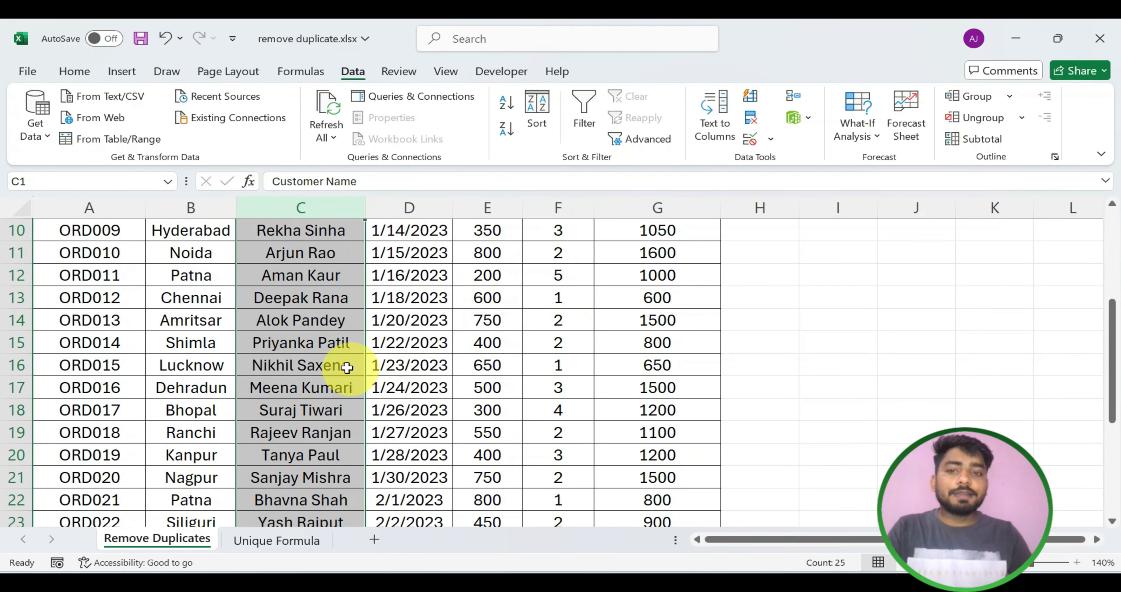
Step: Undo the duplicate removal in the Customer Name column and check its entries down to the last order
scroll(339, 369, up, 3)
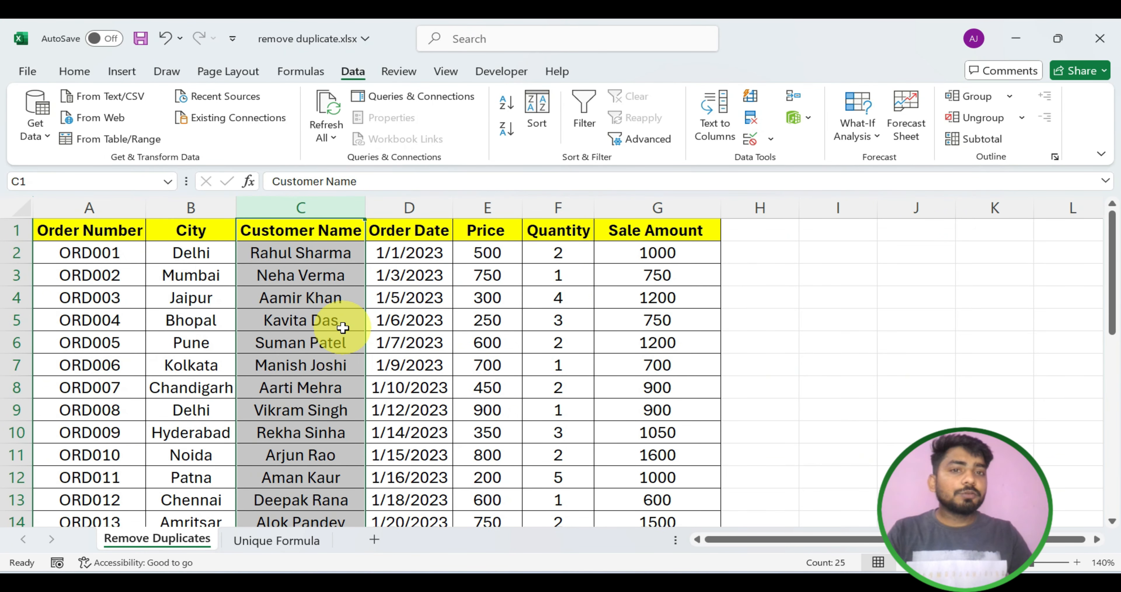
scroll(368, 353, down, 7)
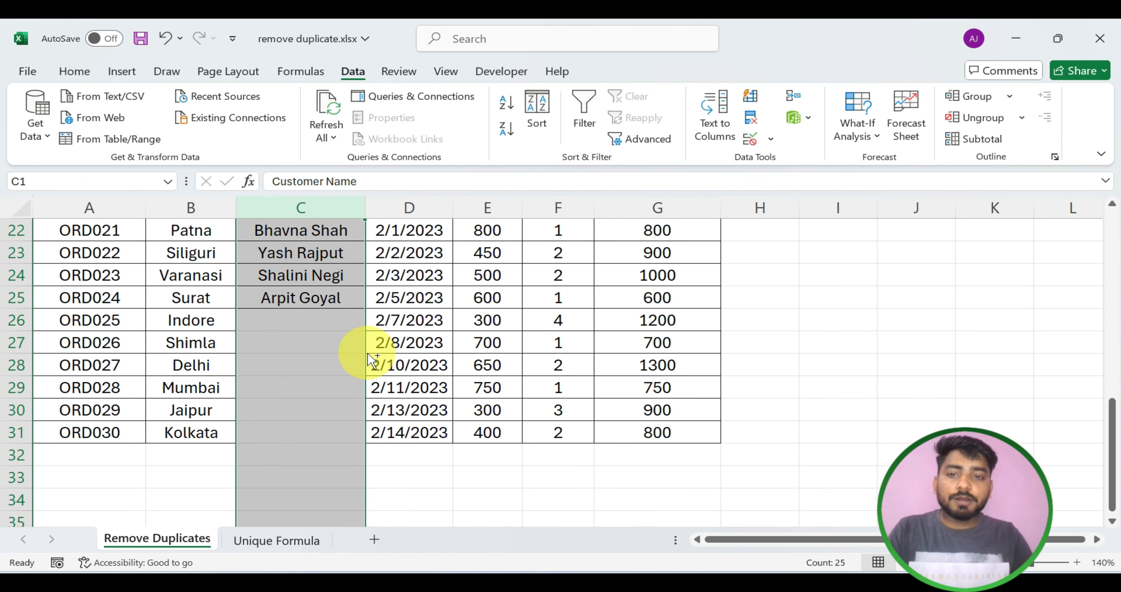
key(ctrl+z)
scroll(367, 352, down, 9)
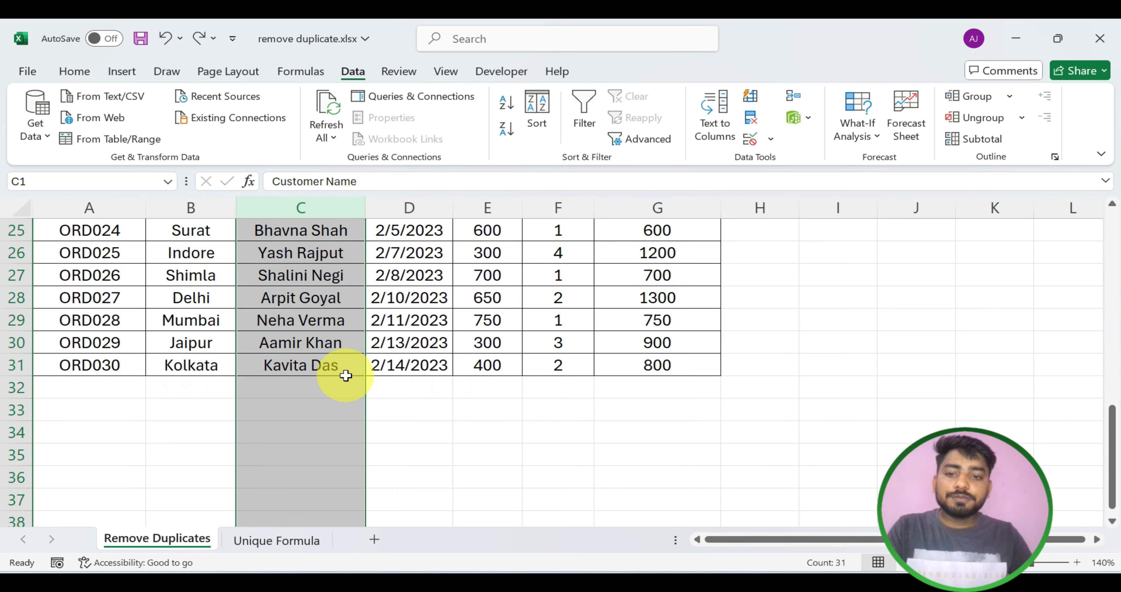
scroll(308, 337, up, 9)
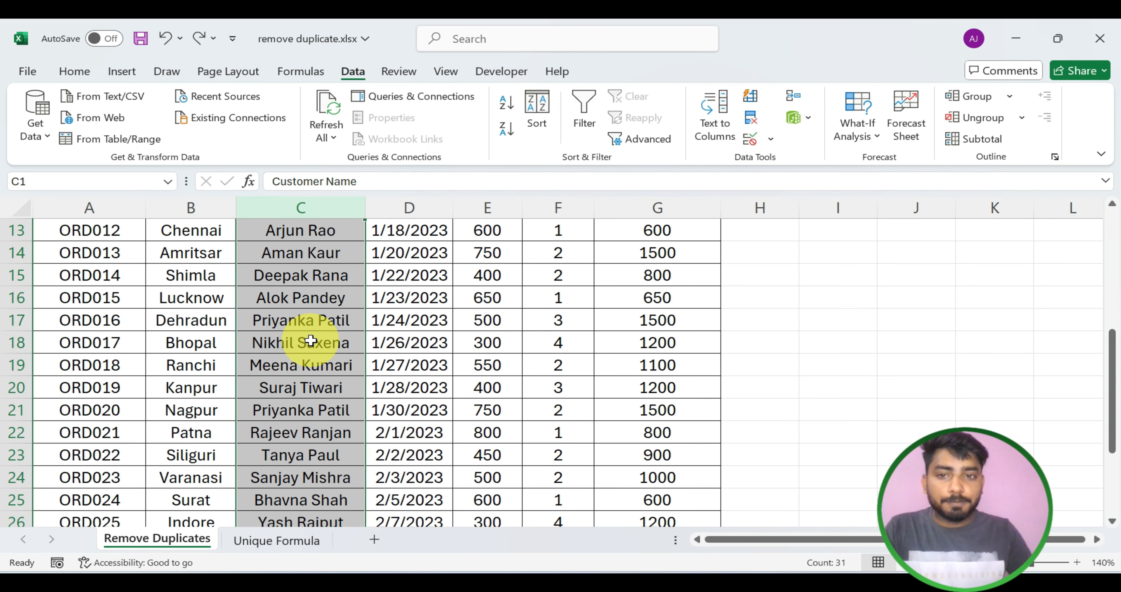
click(311, 296)
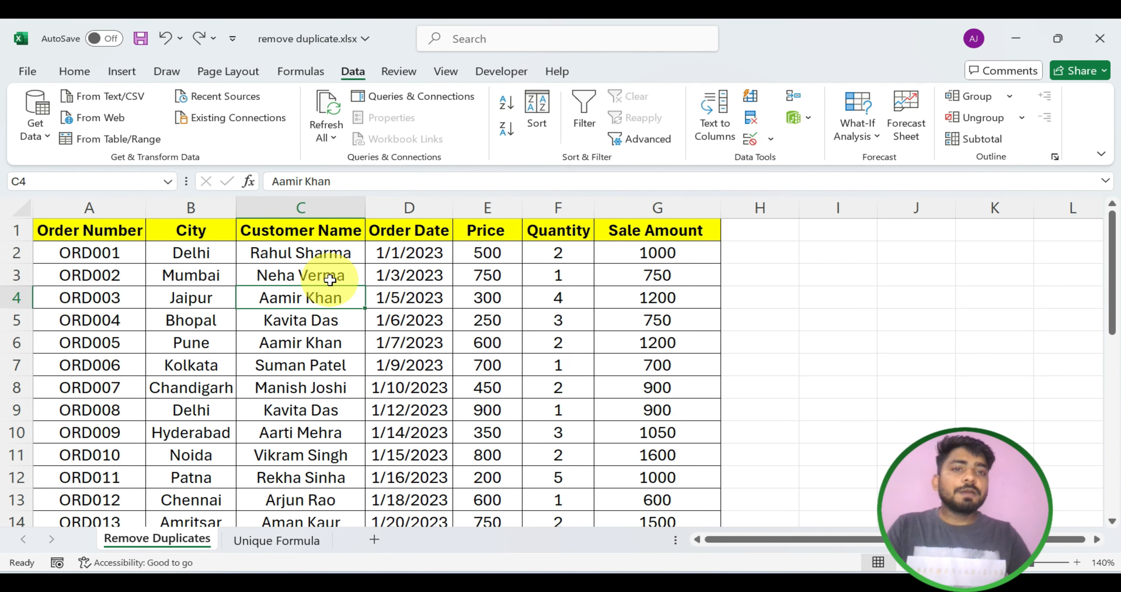
Step: Start Remove Duplicates from the Customer Name column, expanding the selection to the whole table, and review the columns offered for comparison
click(309, 211)
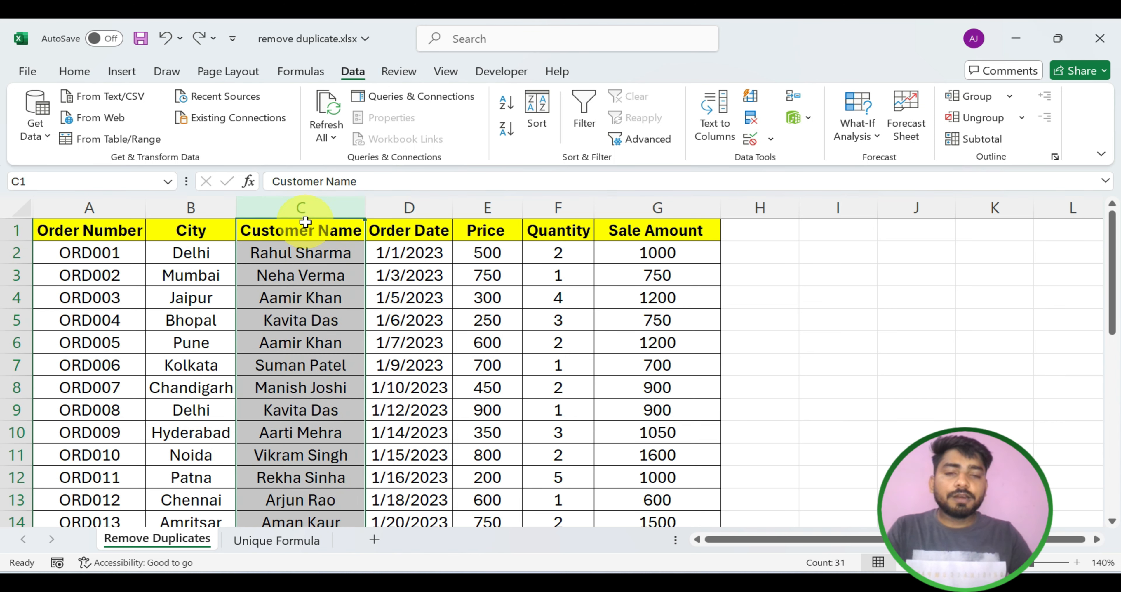
click(755, 126)
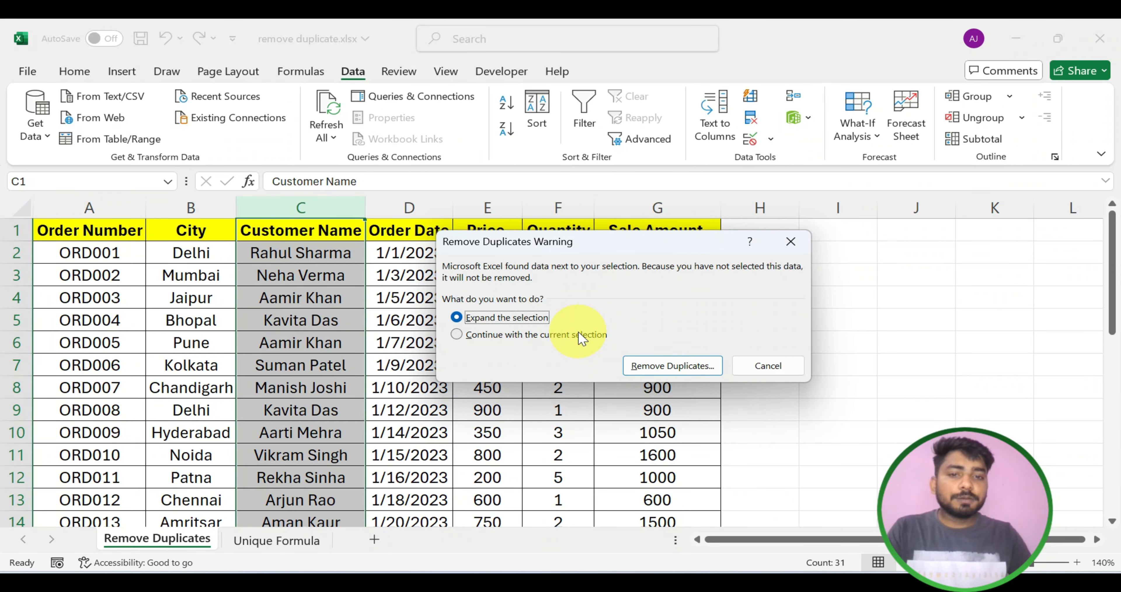
click(678, 365)
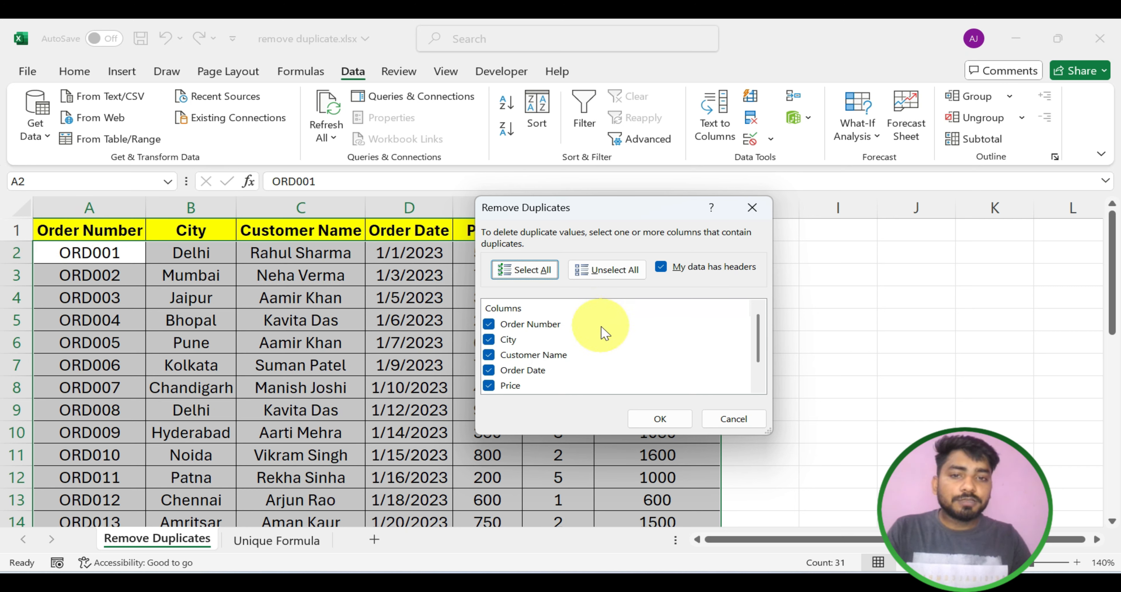
scroll(535, 366, down, 1)
scroll(623, 366, up, 1)
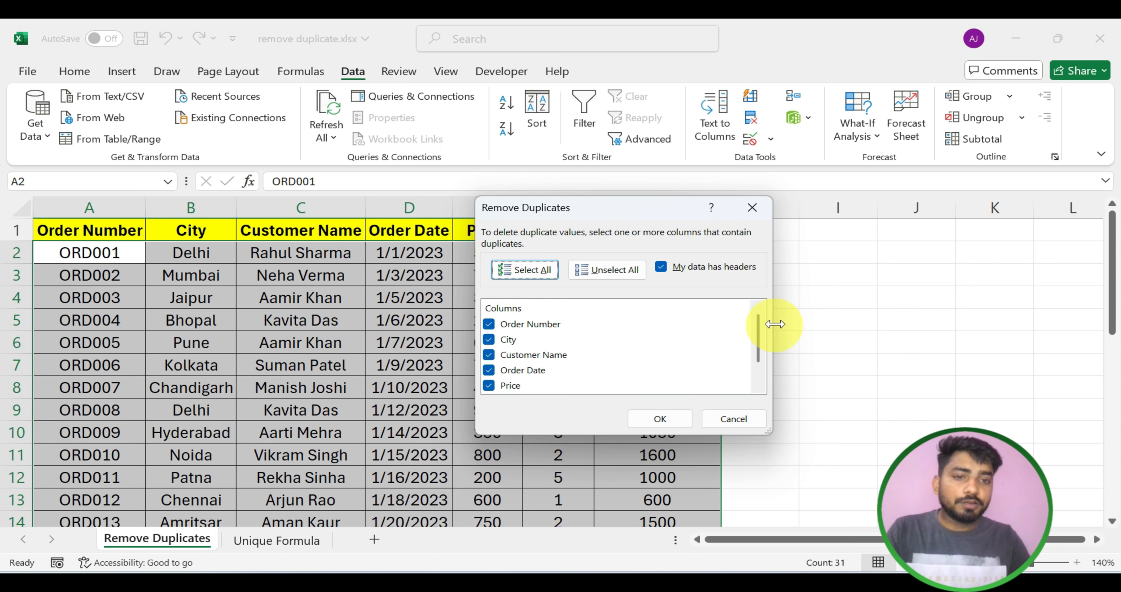
drag(758, 326, 724, 303)
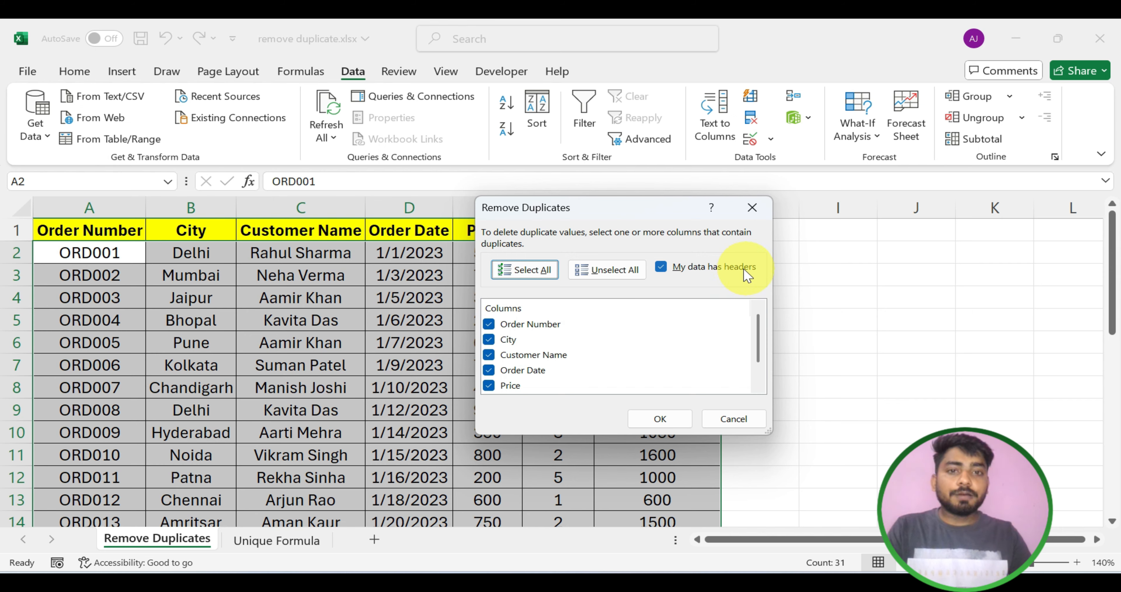
drag(663, 214, 725, 273)
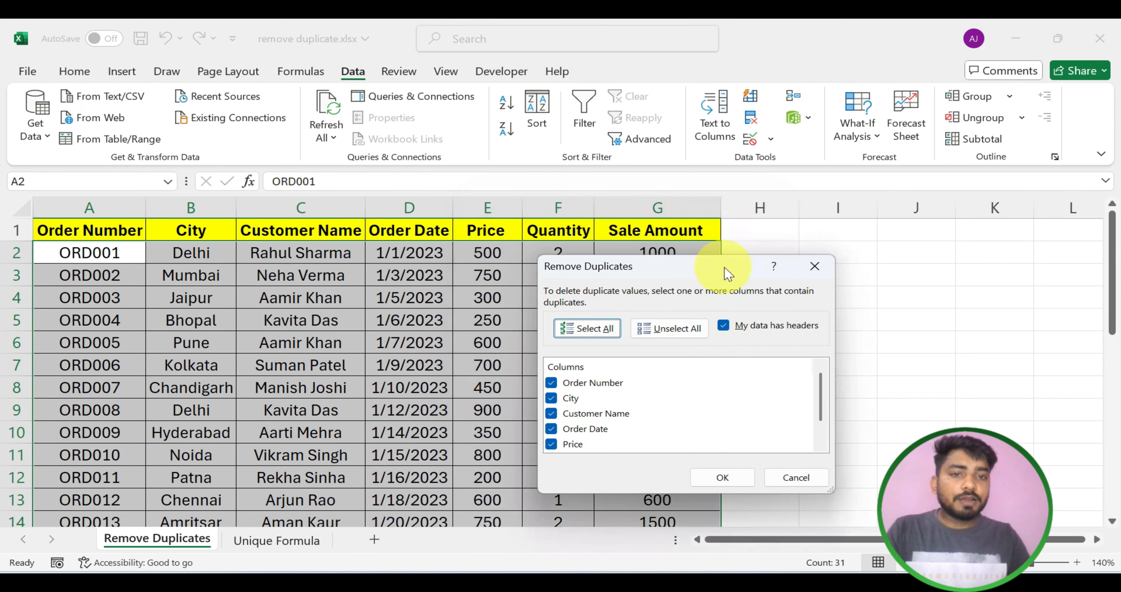
Step: Turn the My data has headers option off and on again, comparing how the columns are listed each way
click(724, 325)
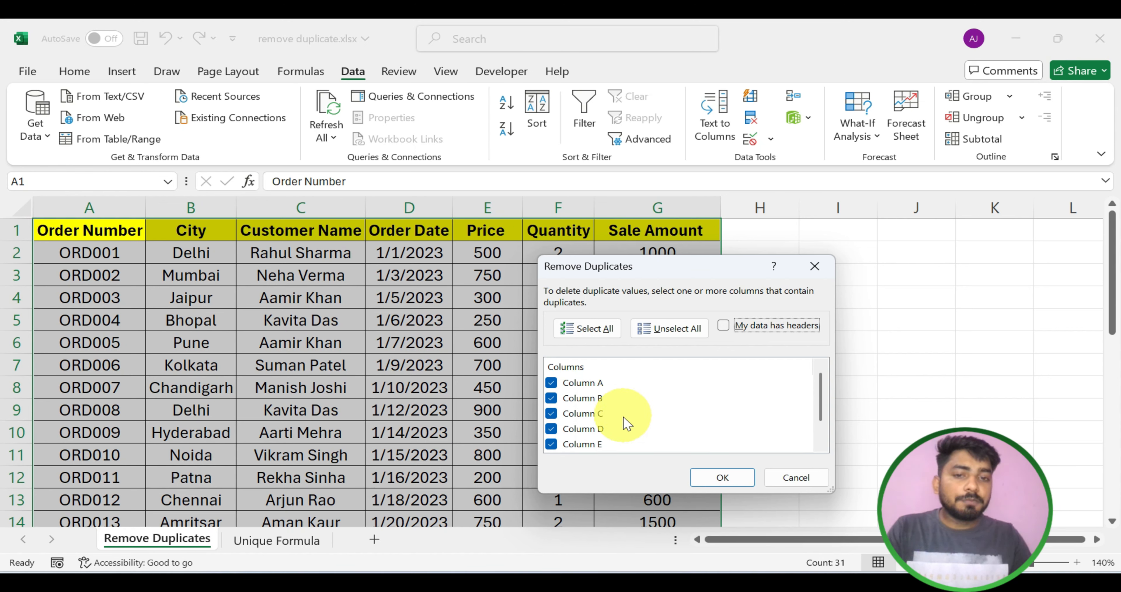
scroll(670, 418, up, 1)
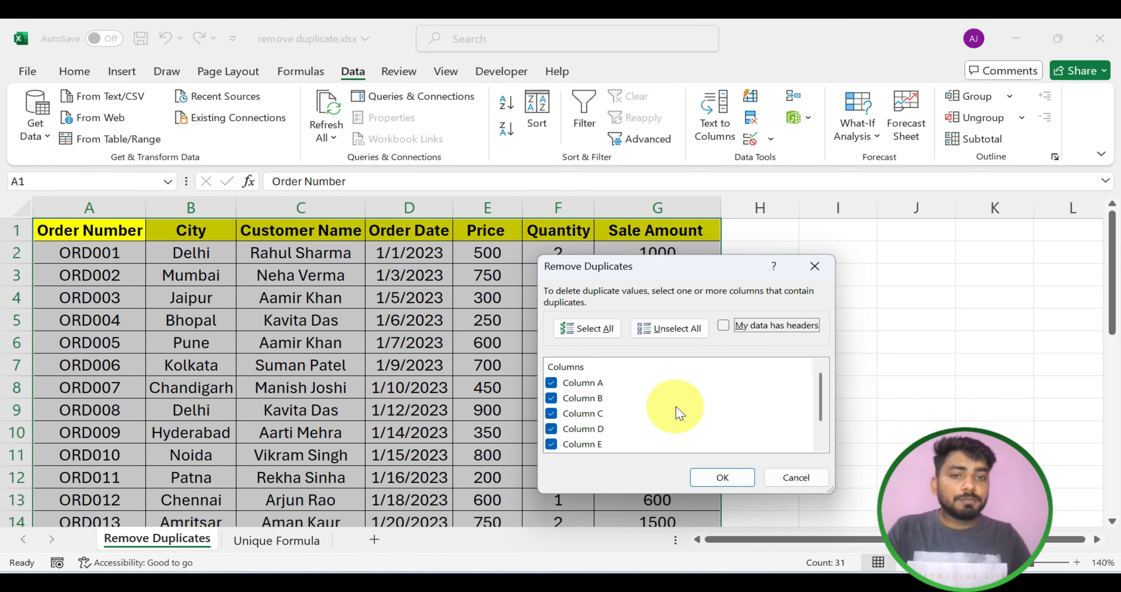
click(724, 326)
scroll(640, 404, down, 1)
scroll(642, 406, up, 1)
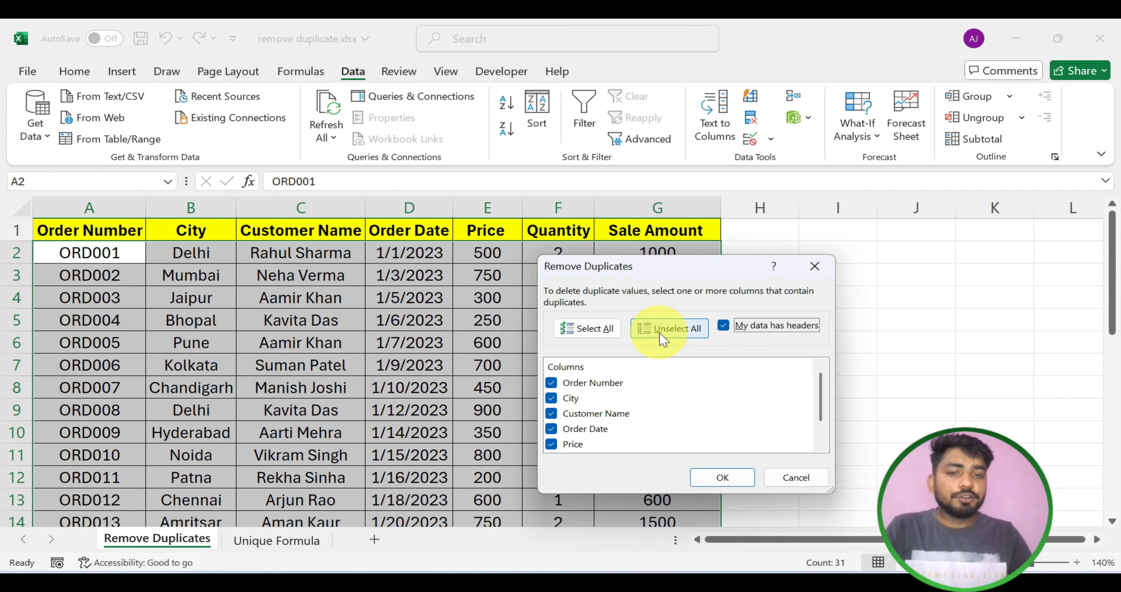
scroll(622, 392, down, 1)
scroll(622, 386, up, 1)
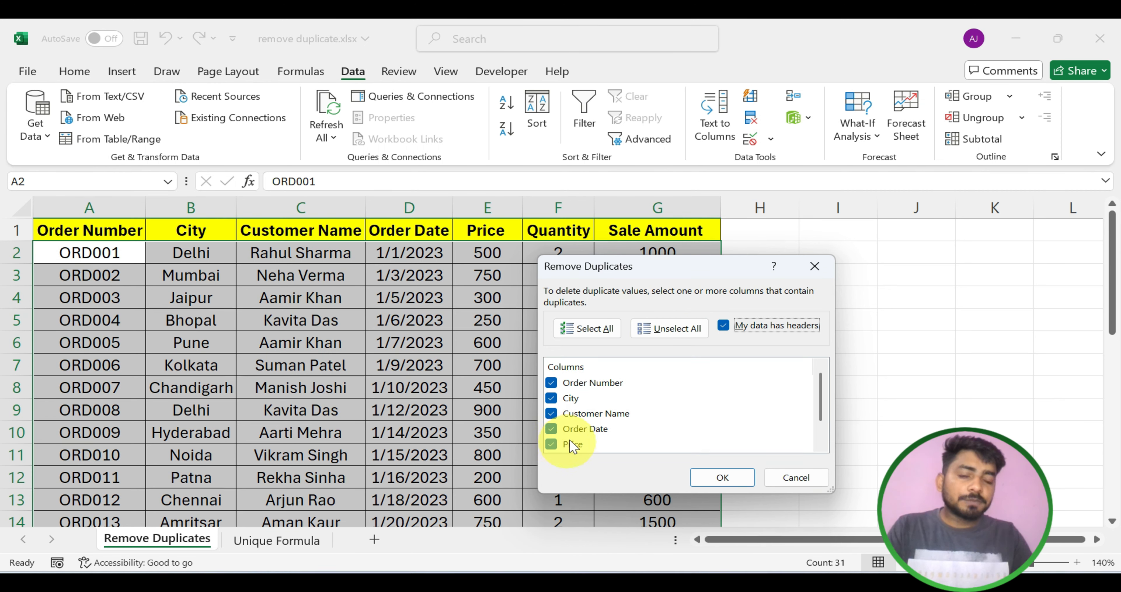
Step: Try selecting and unselecting all columns at once in the Remove Duplicates column list, leaving them all selected
click(582, 329)
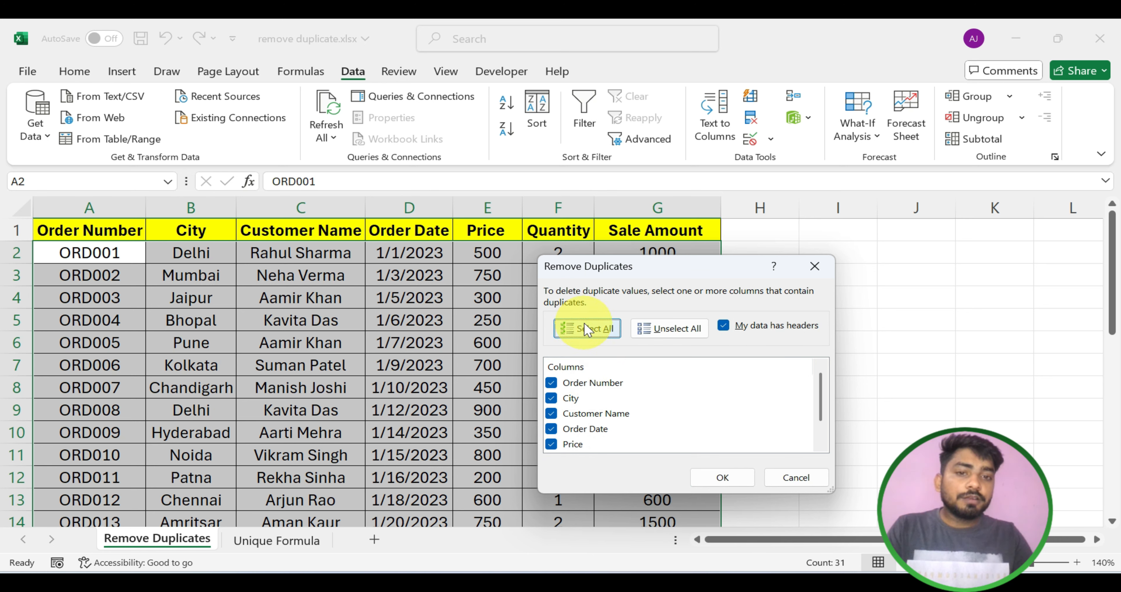
scroll(571, 427, down, 1)
scroll(571, 444, up, 1)
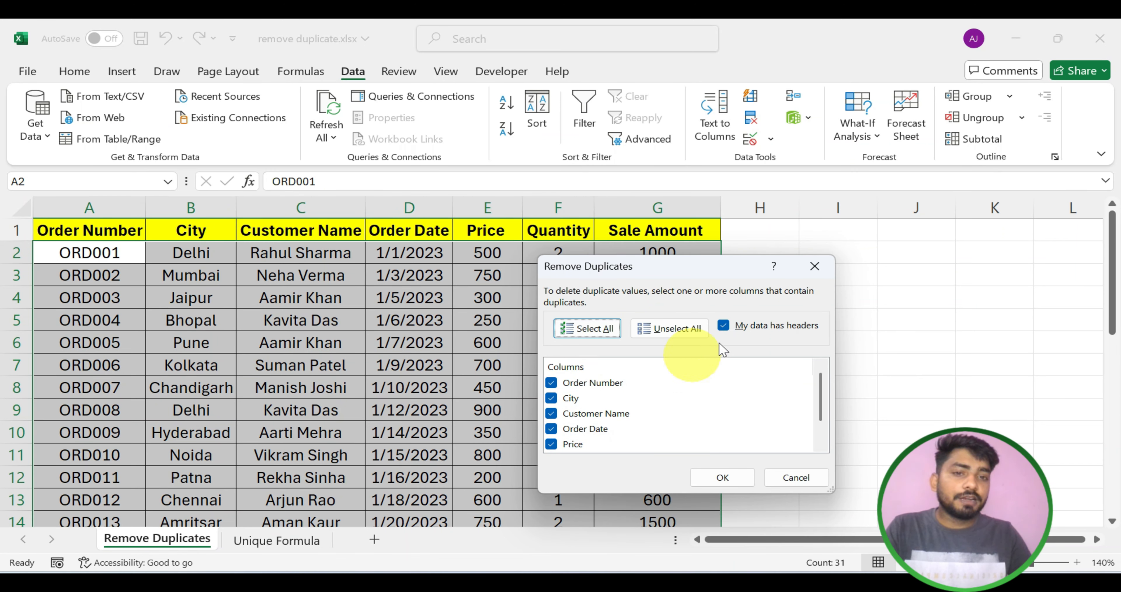
click(692, 337)
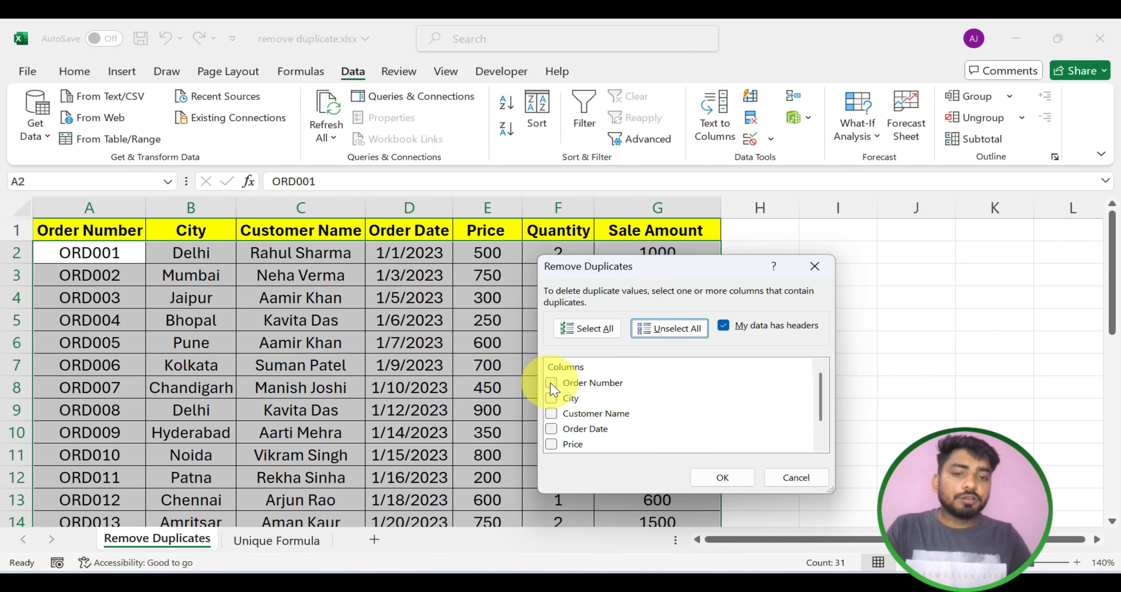
scroll(561, 444, down, 1)
scroll(563, 440, up, 1)
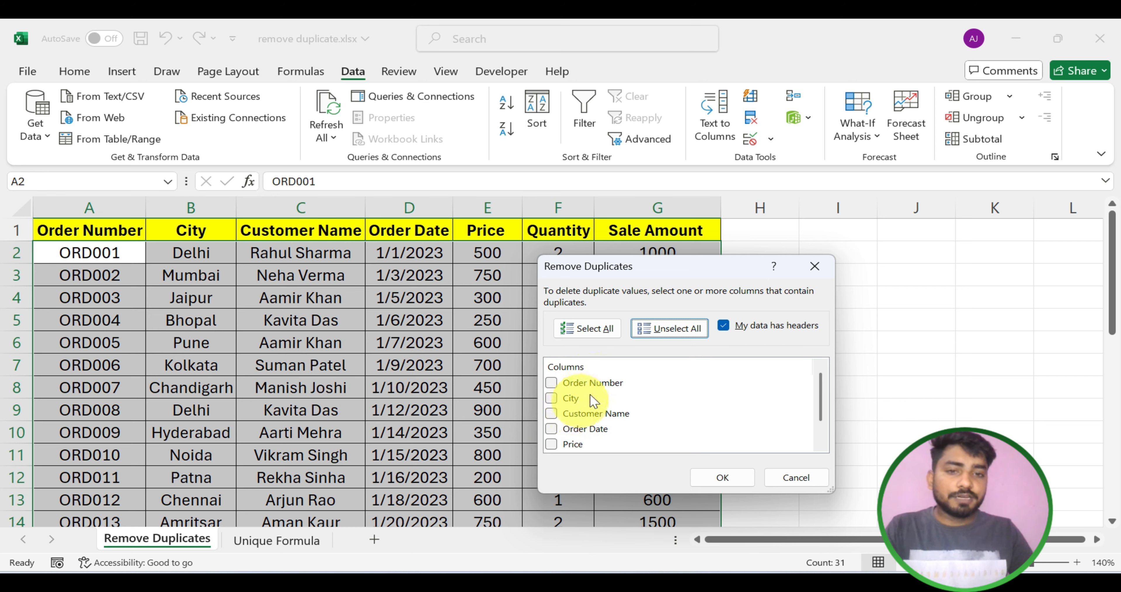
click(585, 330)
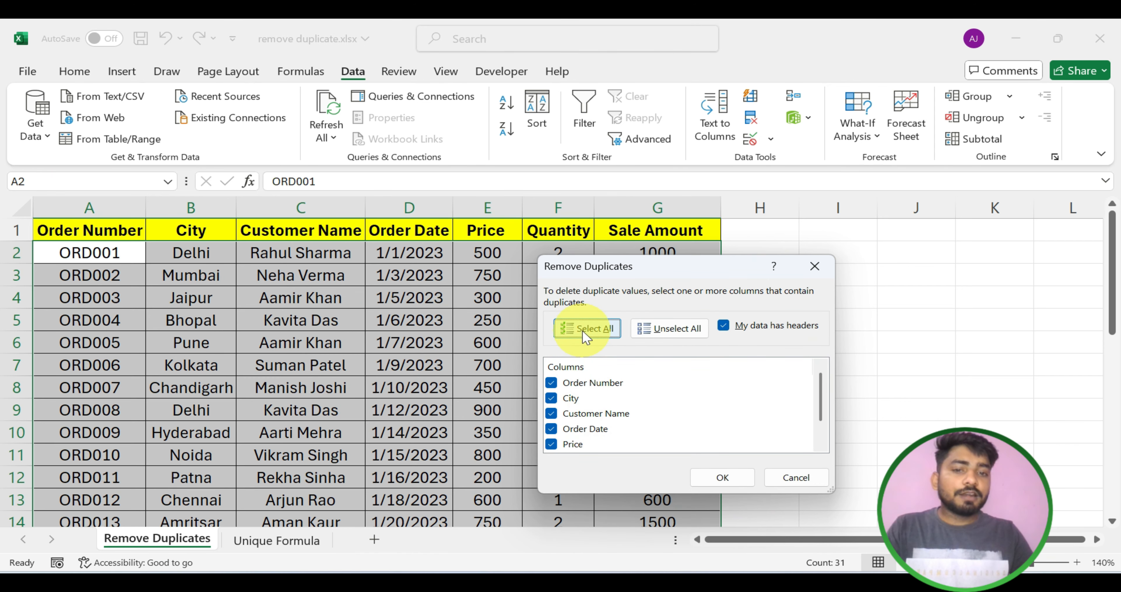
Step: Remove whole rows with a repeated customer by comparing only the Customer Name column, with headers recognized
click(672, 330)
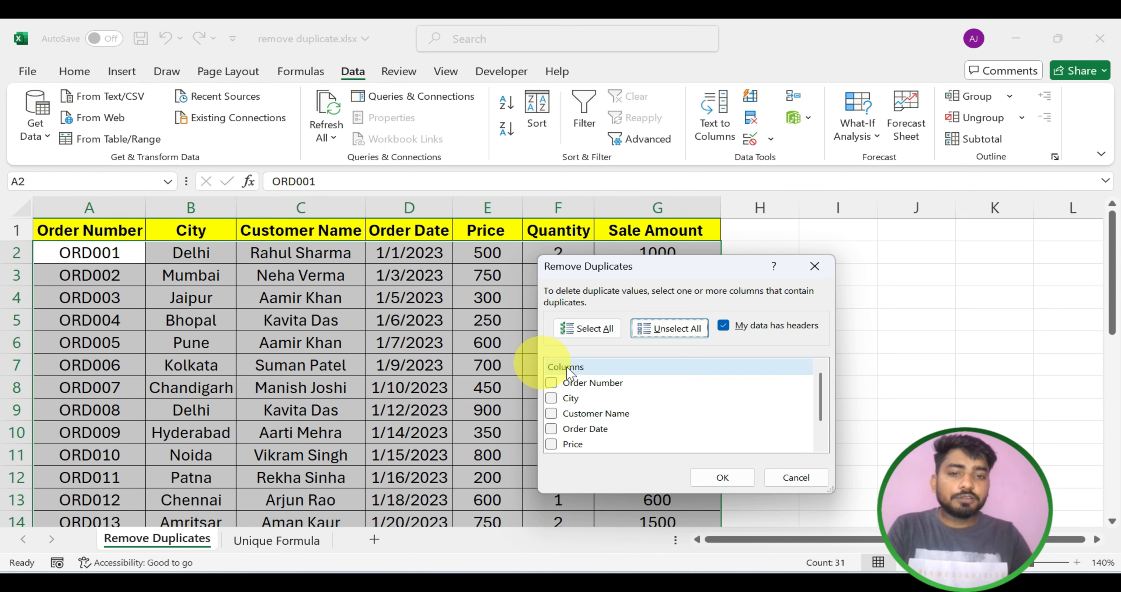
click(551, 413)
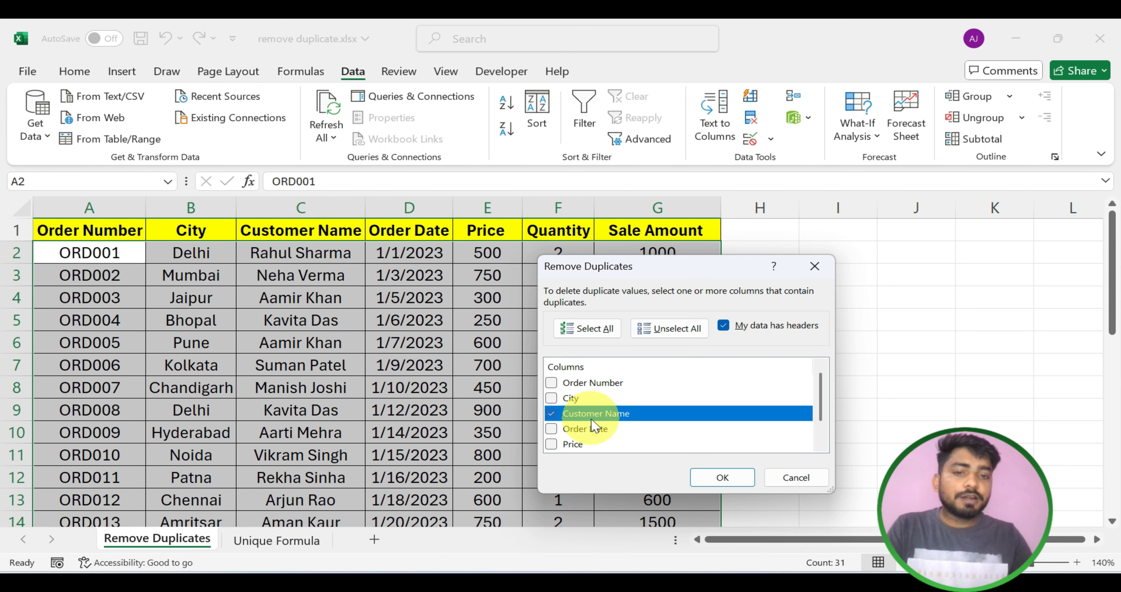
click(723, 477)
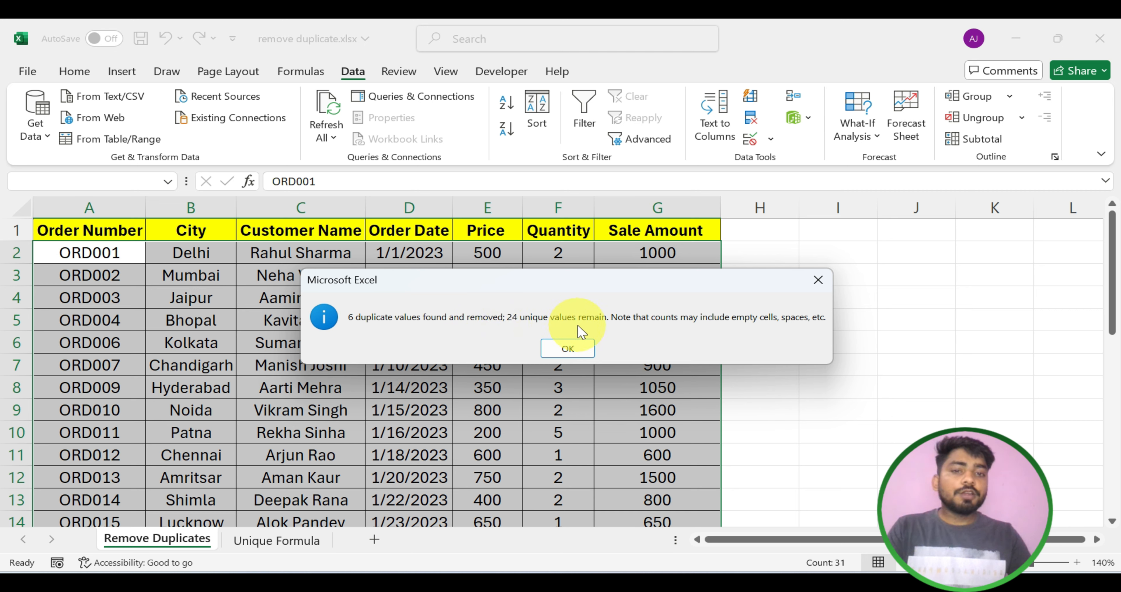
click(580, 351)
Step: Examine the Customer Name column and its order rows from the first to the last entry for repeats and gaps
scroll(302, 341, down, 8)
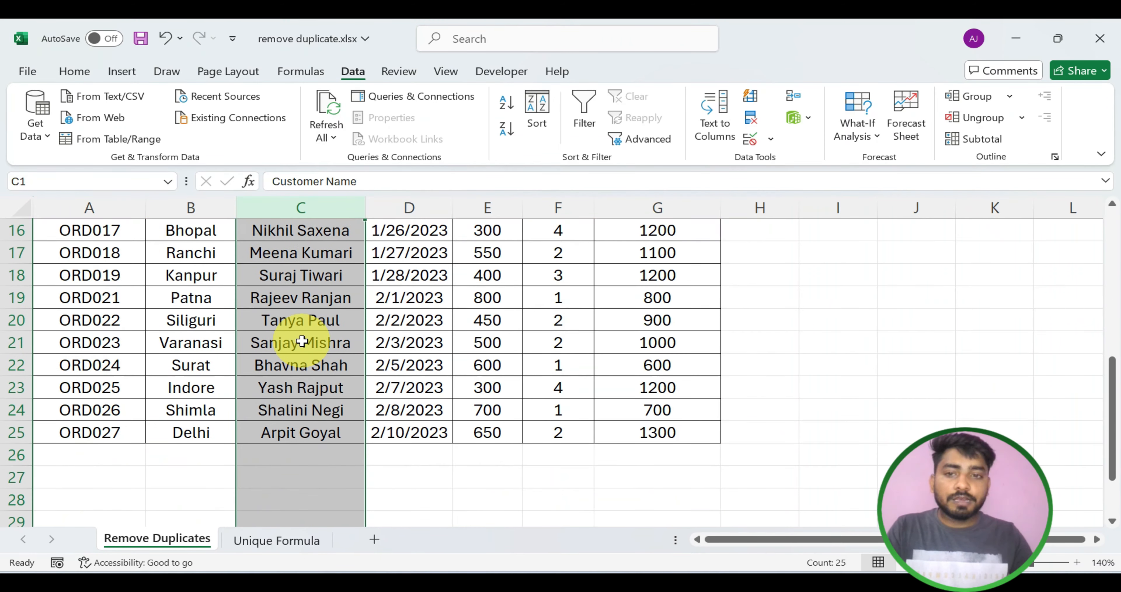
scroll(326, 335, up, 3)
scroll(326, 326, up, 5)
scroll(327, 325, down, 5)
scroll(322, 314, up, 5)
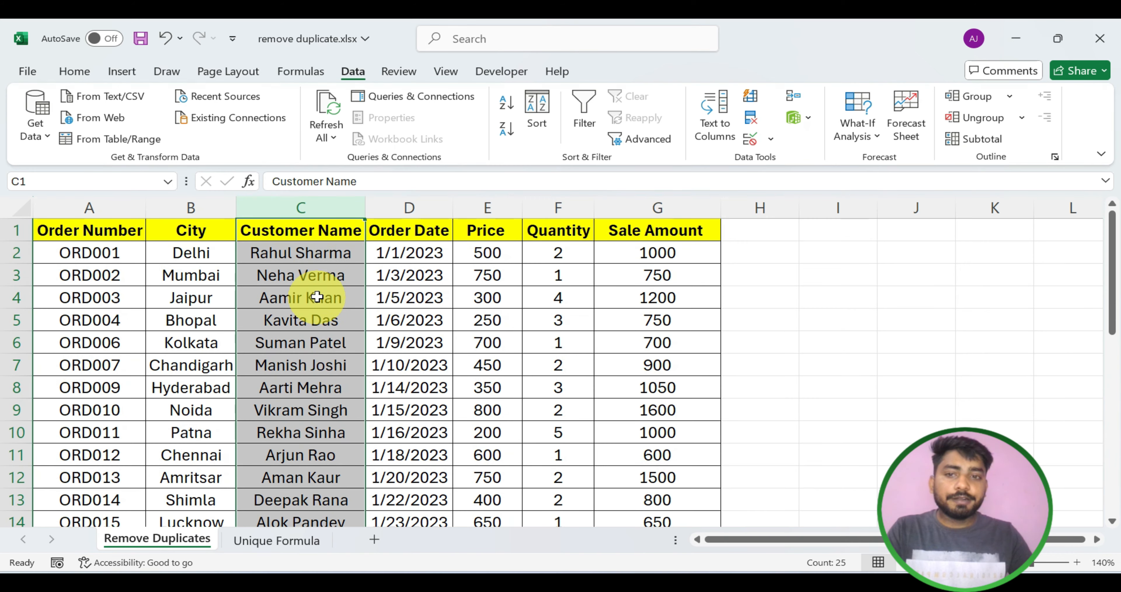
click(314, 267)
scroll(314, 267, down, 2)
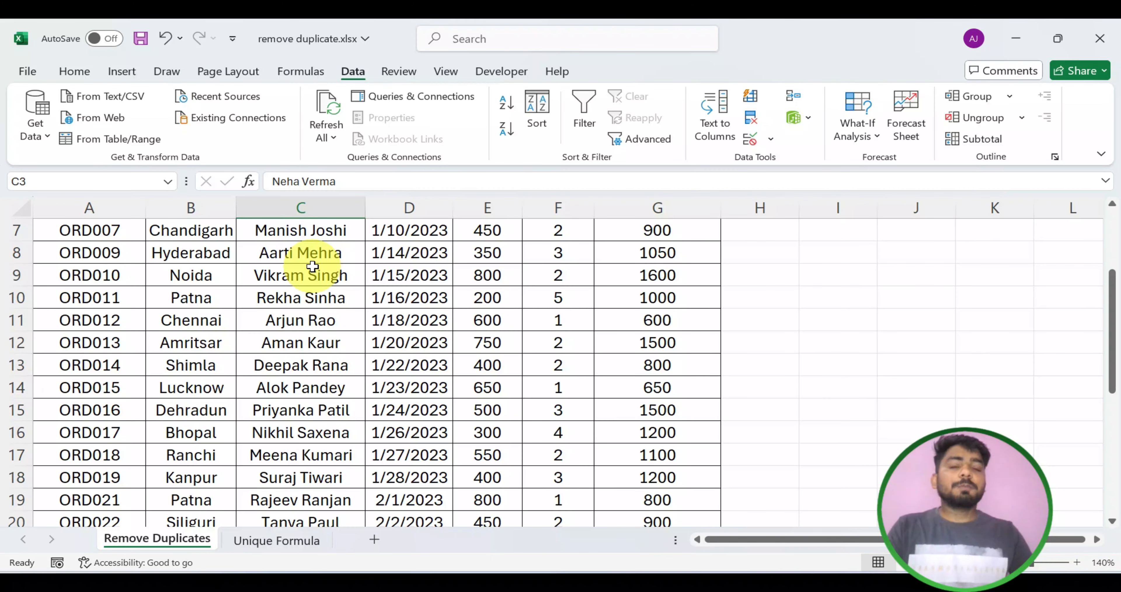
scroll(312, 266, up, 2)
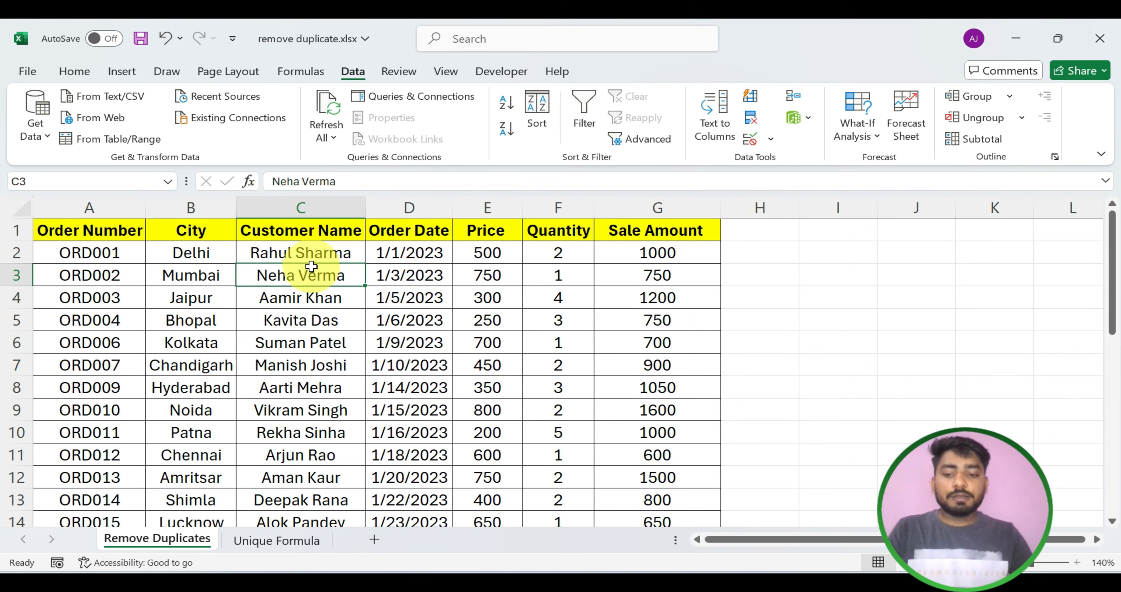
Step: Undo the removal of the duplicate customer rows and check the table from top to bottom
key(ctrl+z)
scroll(311, 267, down, 4)
scroll(307, 269, up, 4)
click(220, 252)
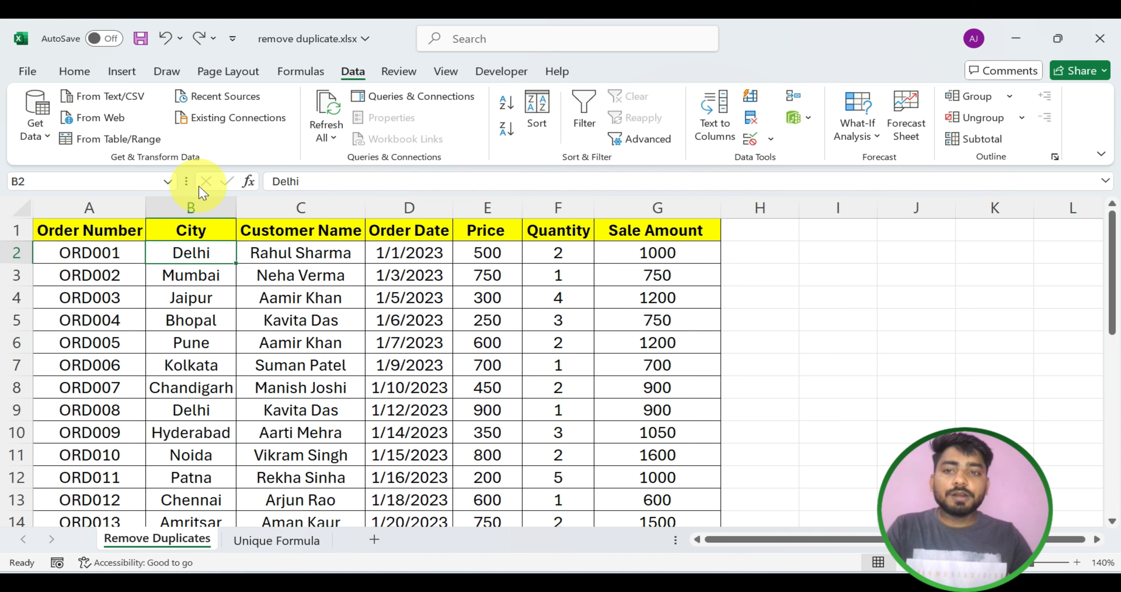
click(203, 199)
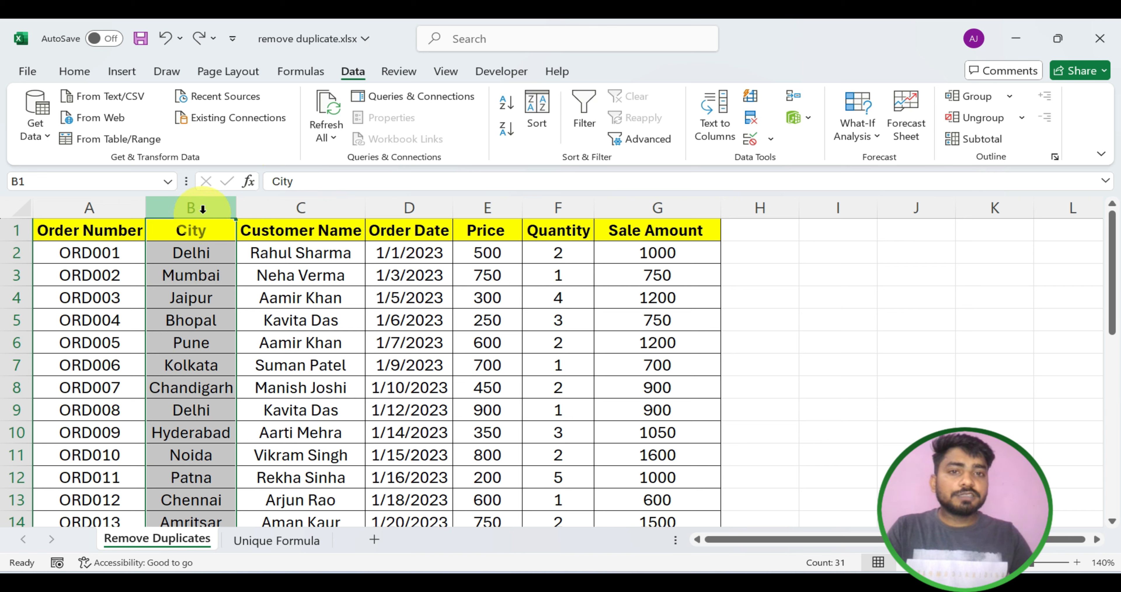
click(752, 120)
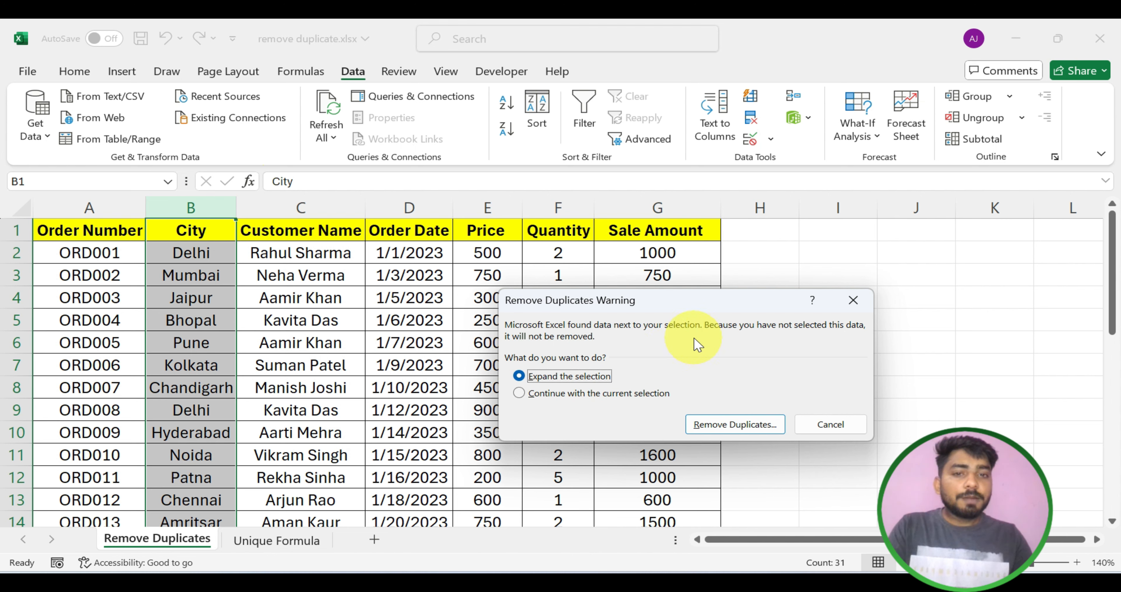
click(852, 300)
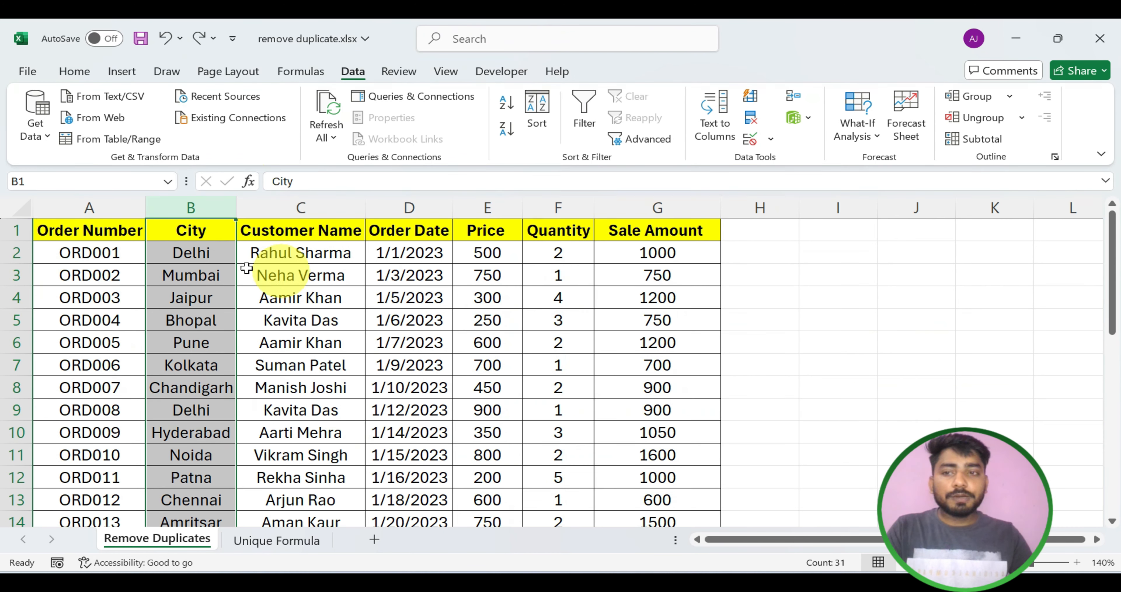
Step: Select the entire sales table from the Order Number header through the last Sale Amount entry, A1:G31
click(82, 234)
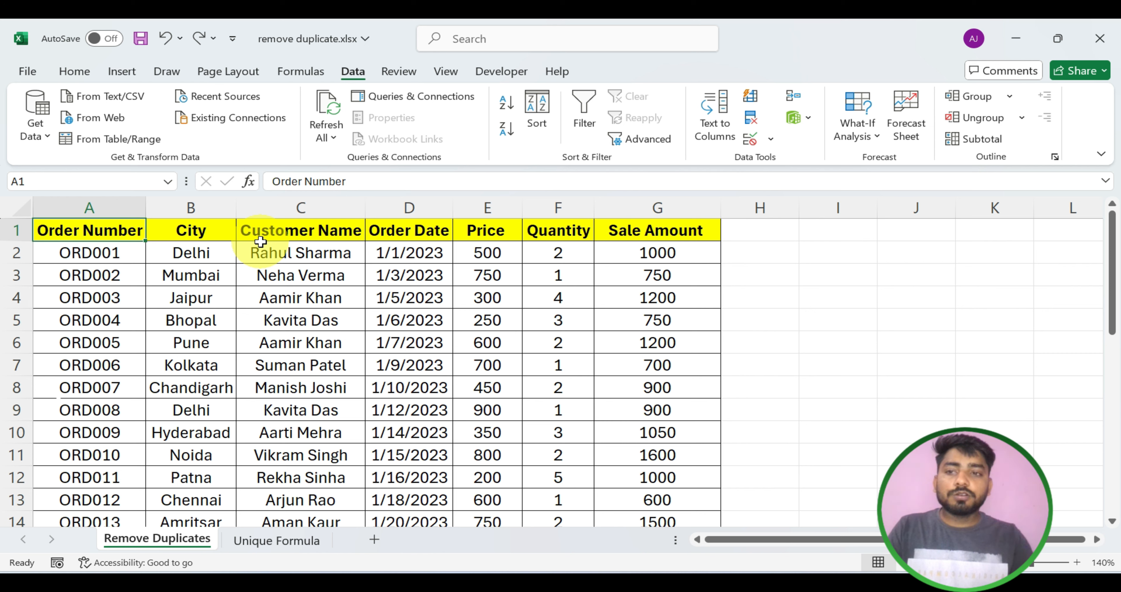
key(ctrl+shift+Right)
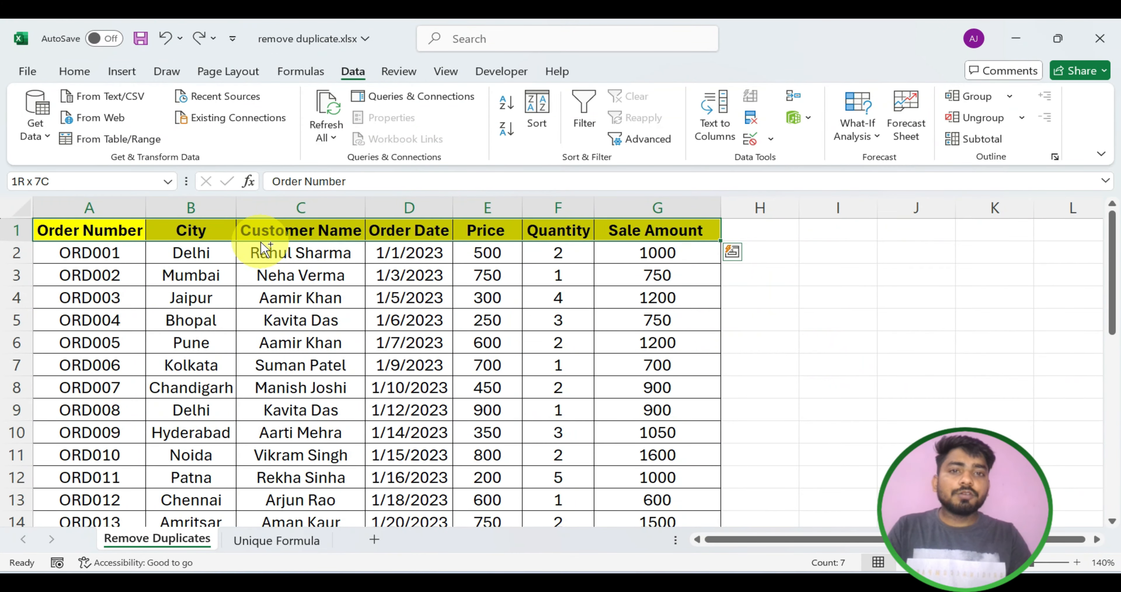
key(ctrl+shift+Down)
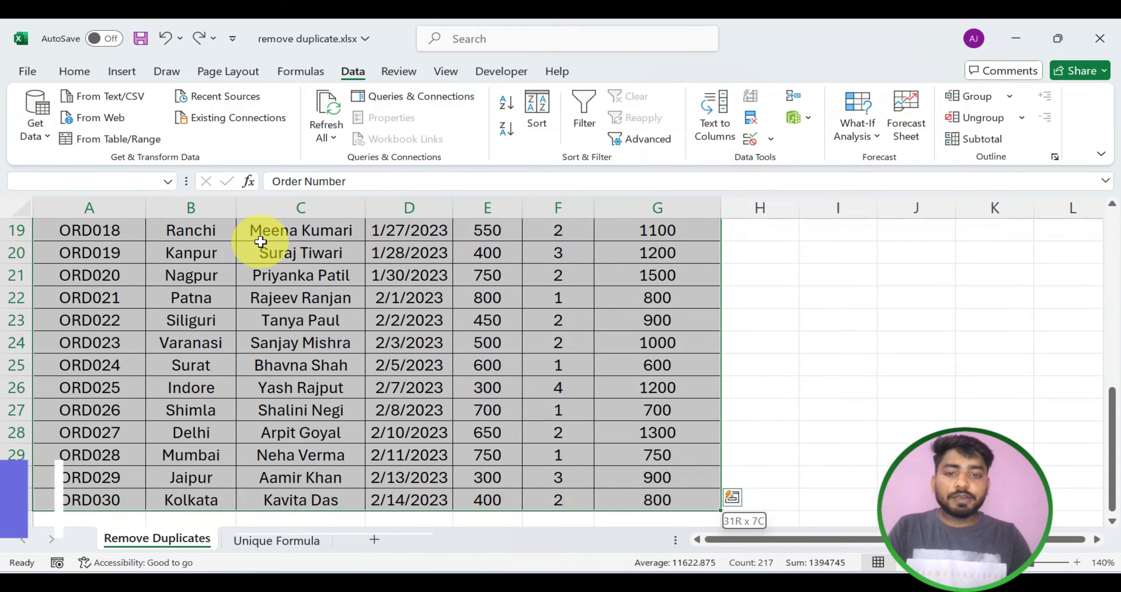
scroll(320, 363, up, 6)
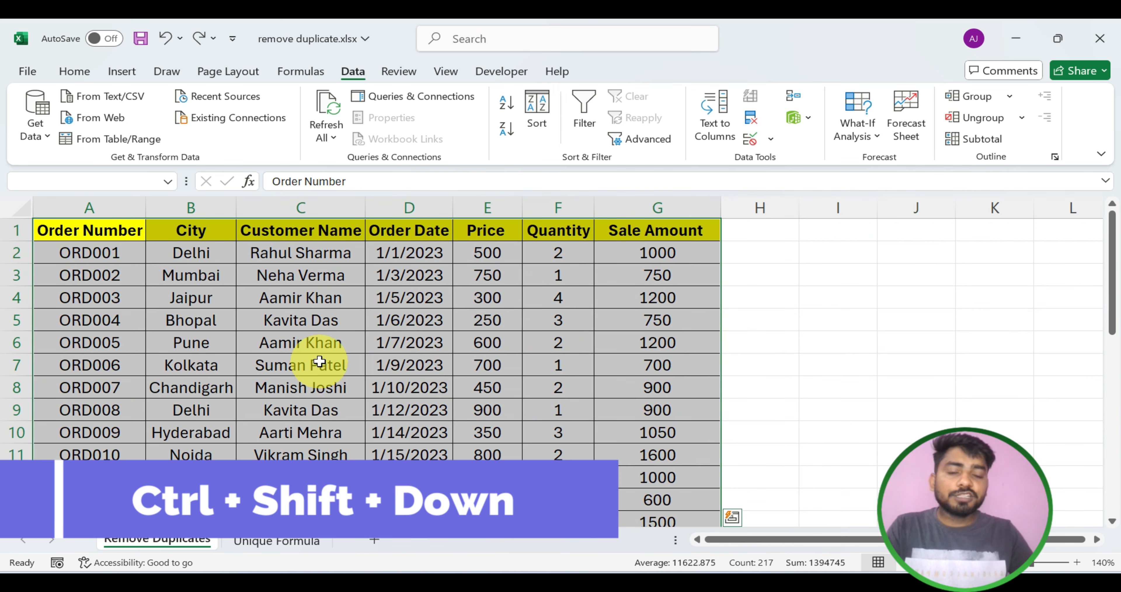
Step: Remove whole rows with a repeated city by comparing only the City column, with headers recognized
click(753, 124)
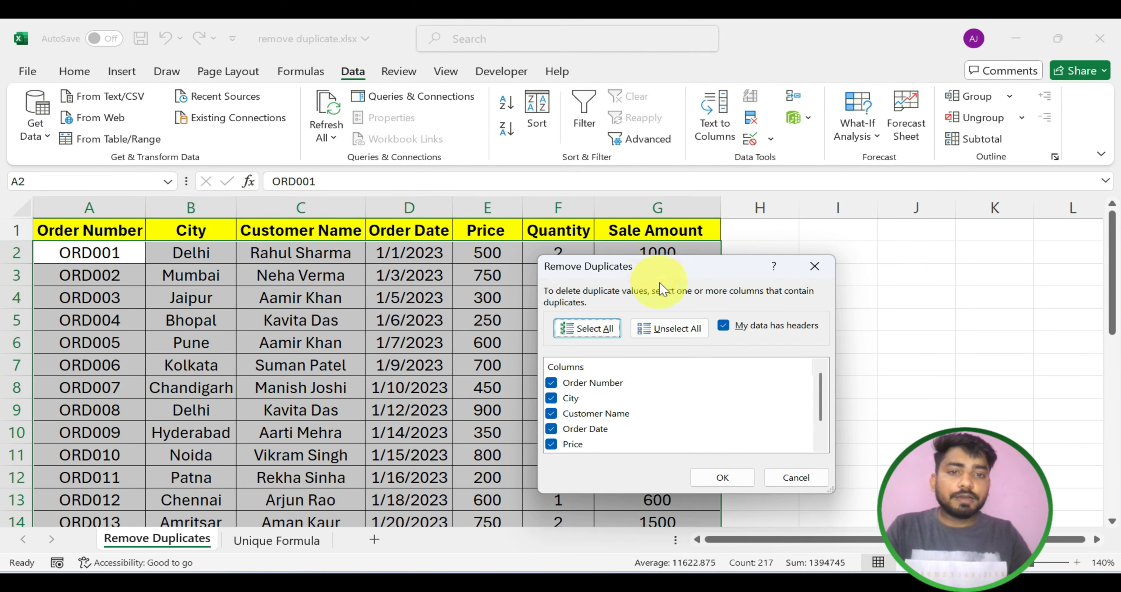
drag(658, 271, 547, 246)
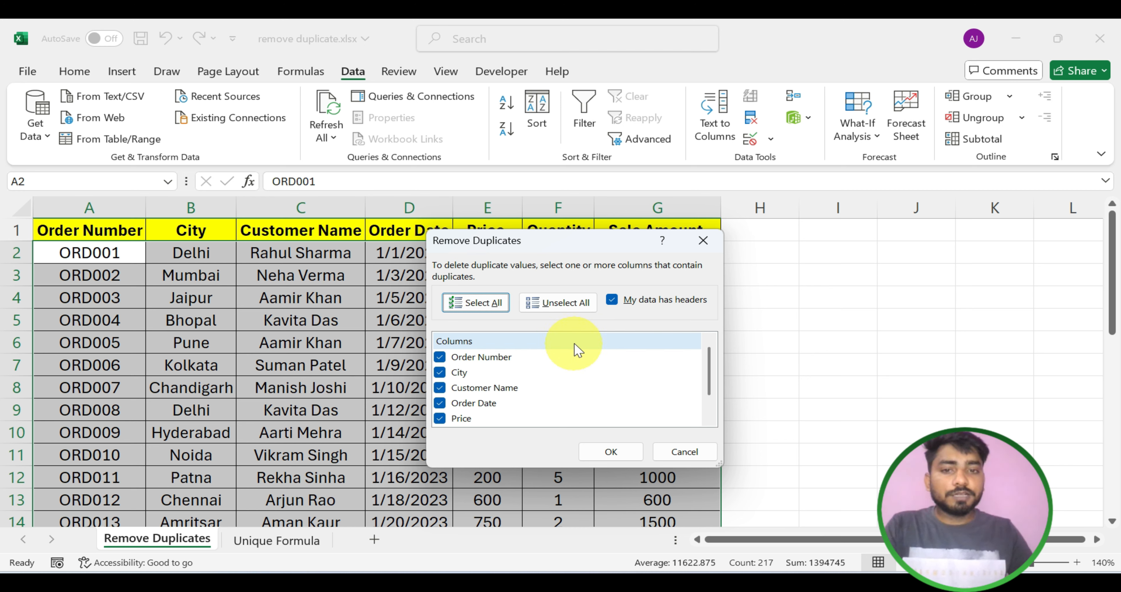
click(554, 303)
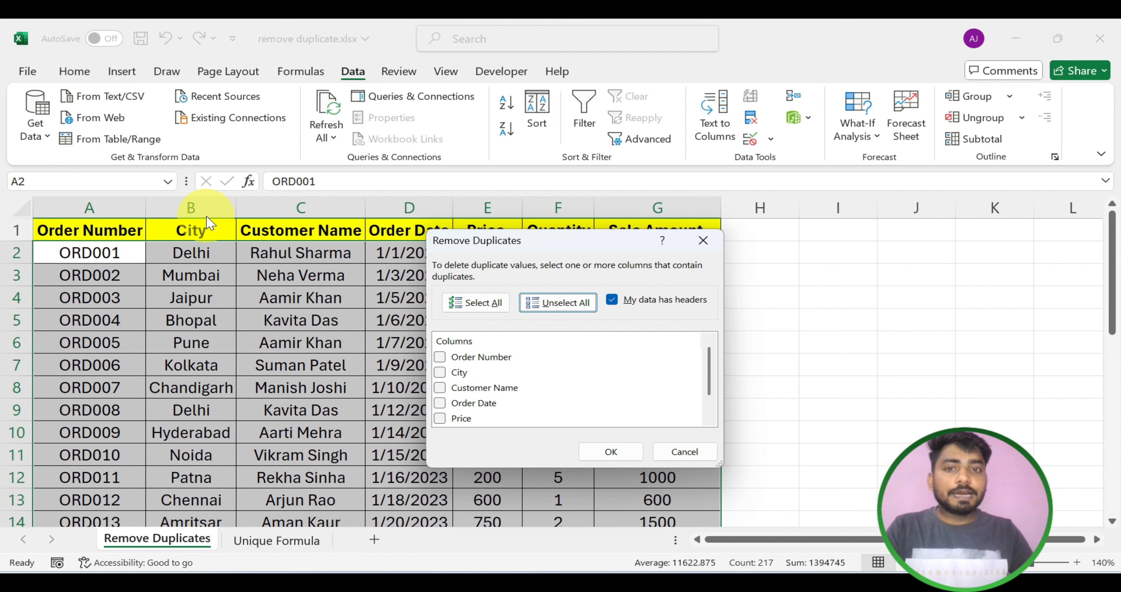
click(441, 372)
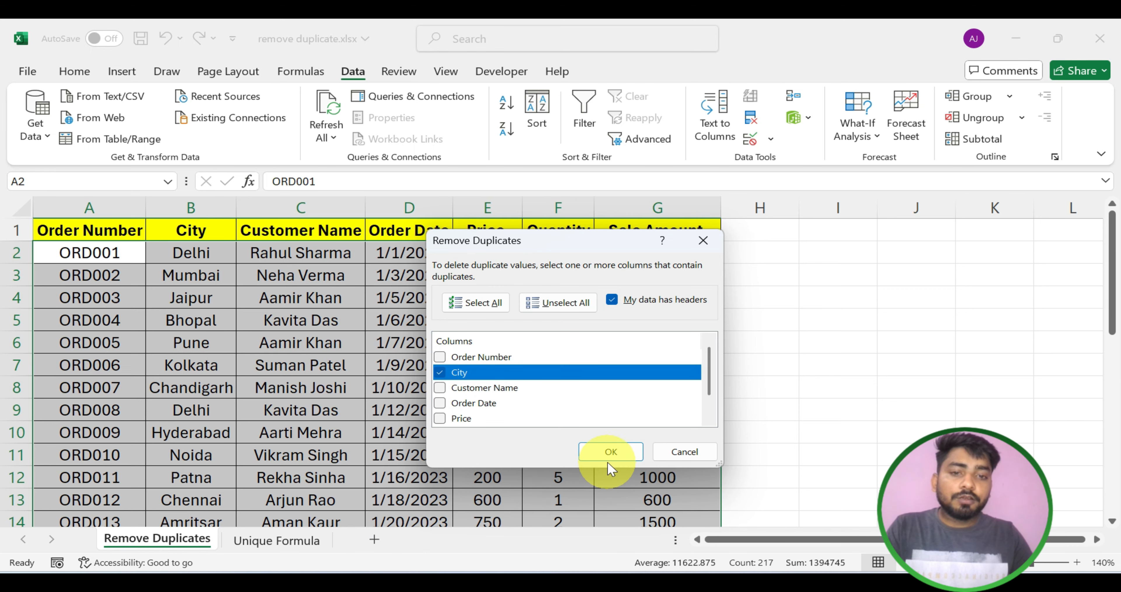
click(611, 454)
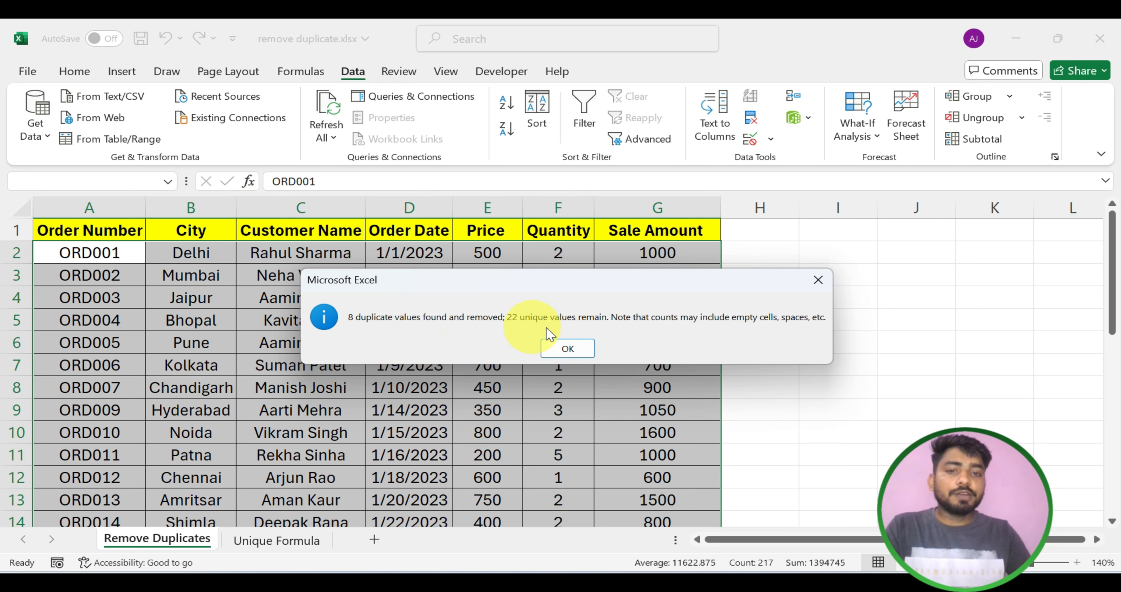
click(572, 353)
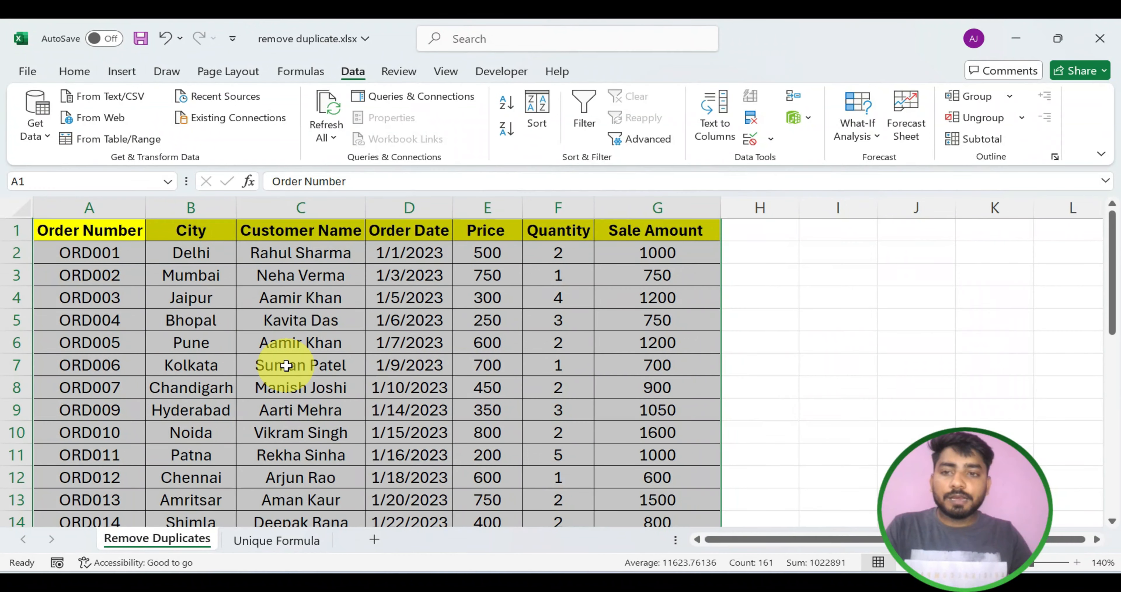
Step: Check the City column from the last entry back to the header for remaining repeats
scroll(278, 366, down, 5)
click(205, 391)
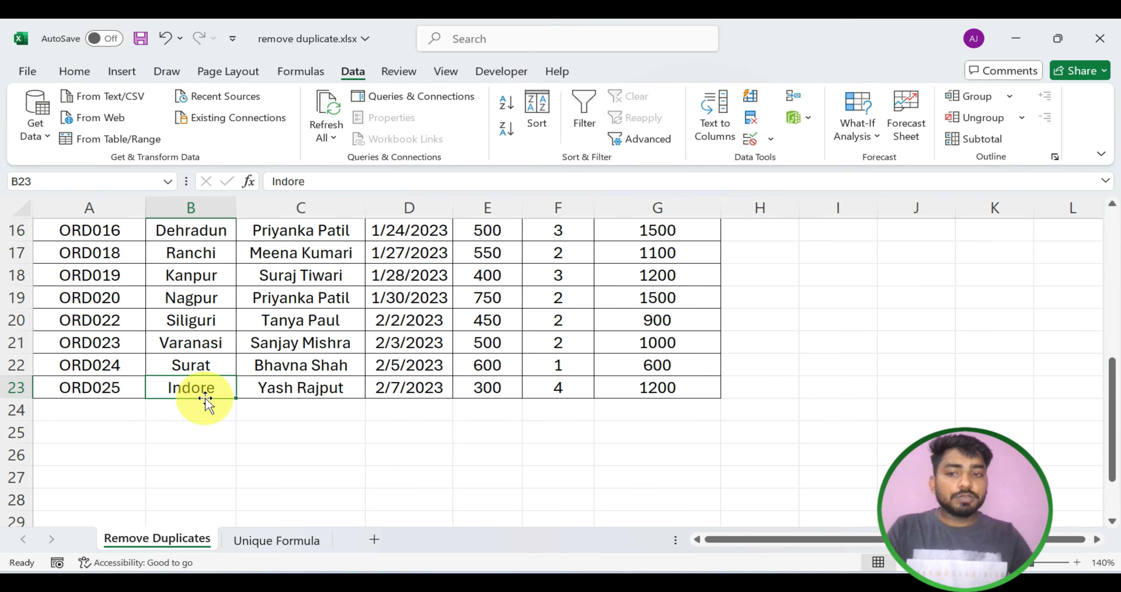
scroll(205, 396, up, 5)
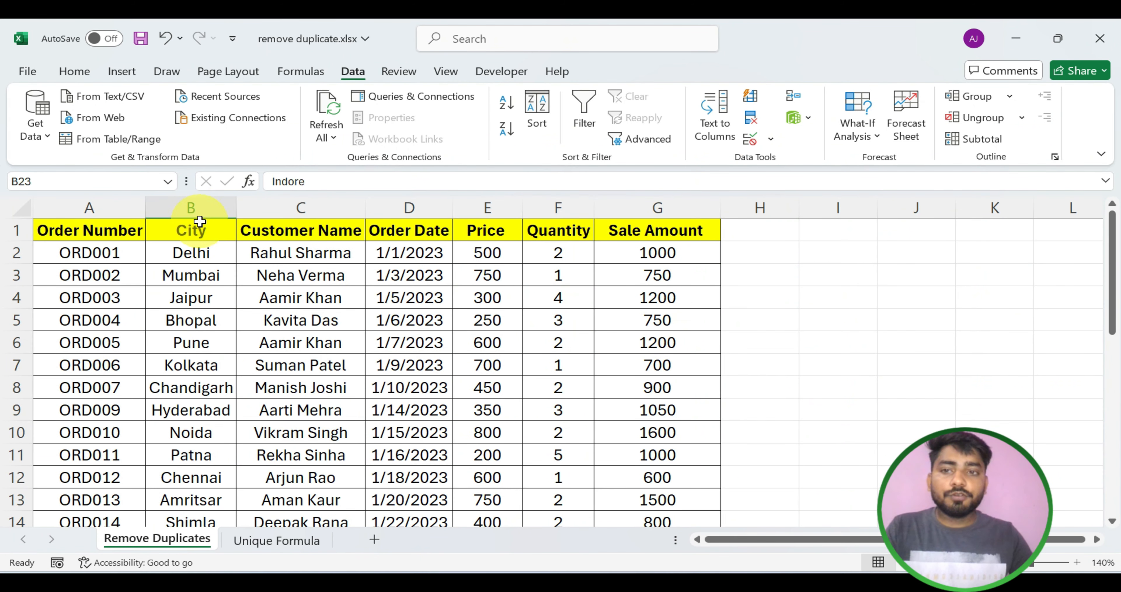
click(191, 227)
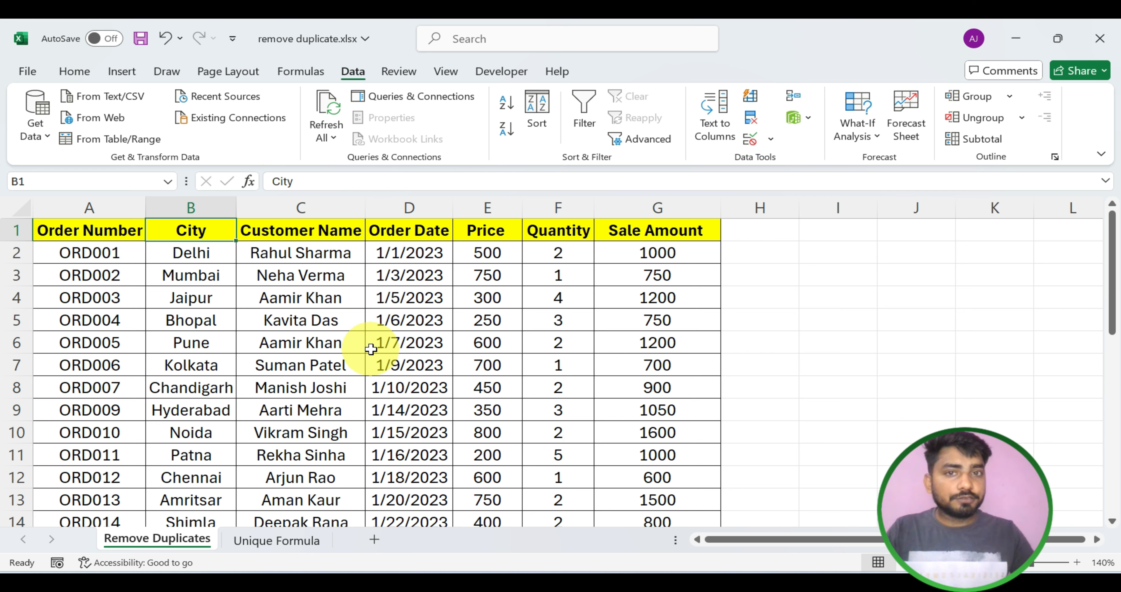
click(627, 346)
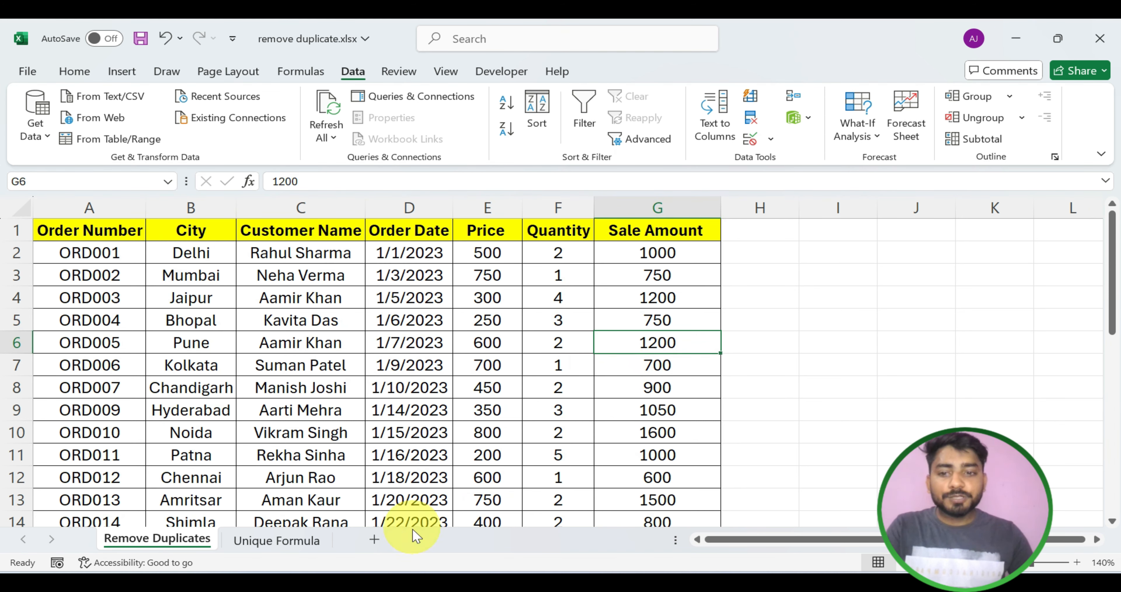
Step: Open the Unique Formula sheet and look over its sales table in A1:G11
click(278, 542)
click(642, 287)
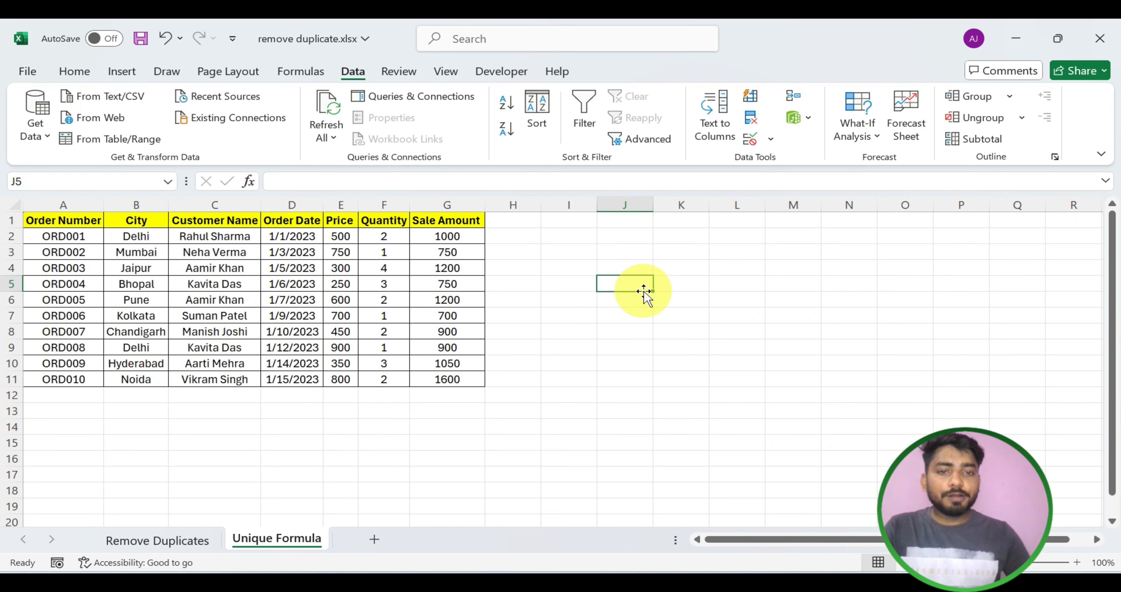
drag(66, 220, 429, 375)
click(384, 301)
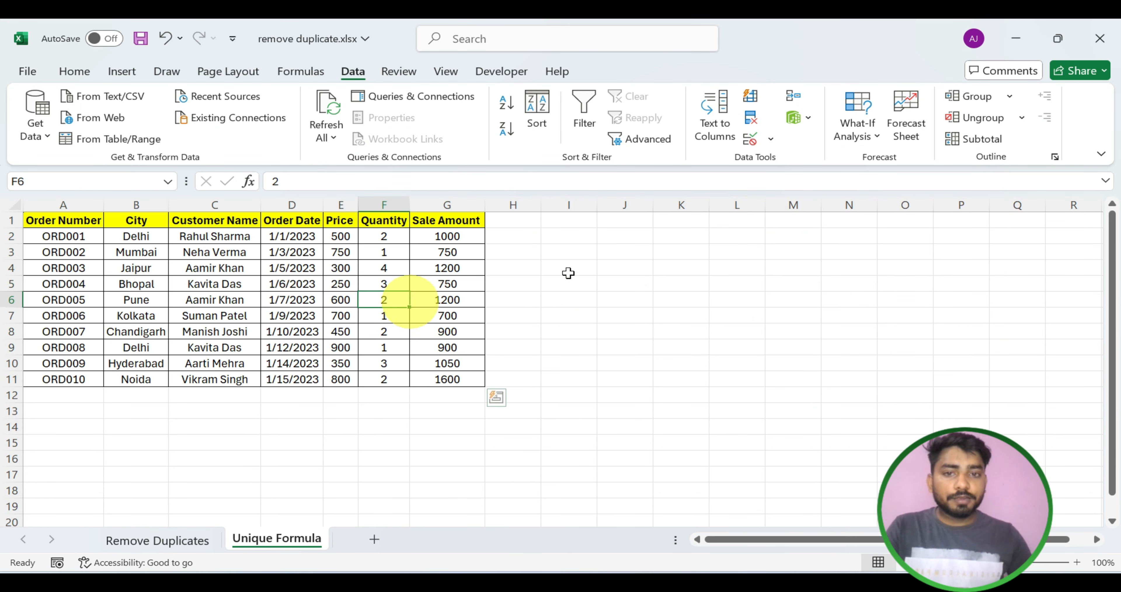
Step: Enter =UNIQUE(A1:G11) in cell I1 to extract the unique rows of the sales table
click(568, 218)
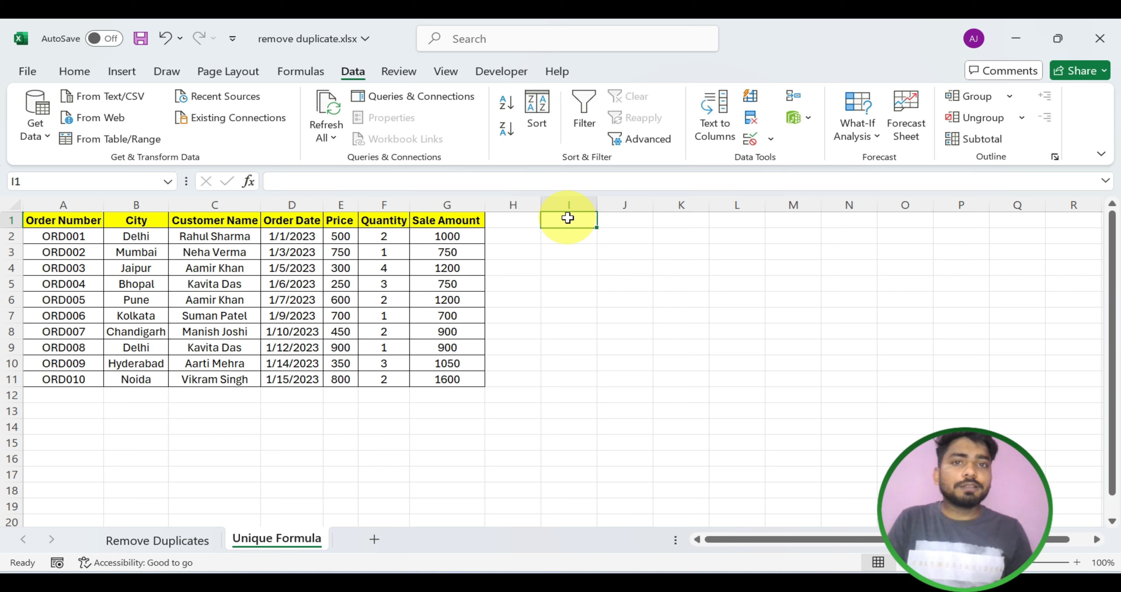
text(=)
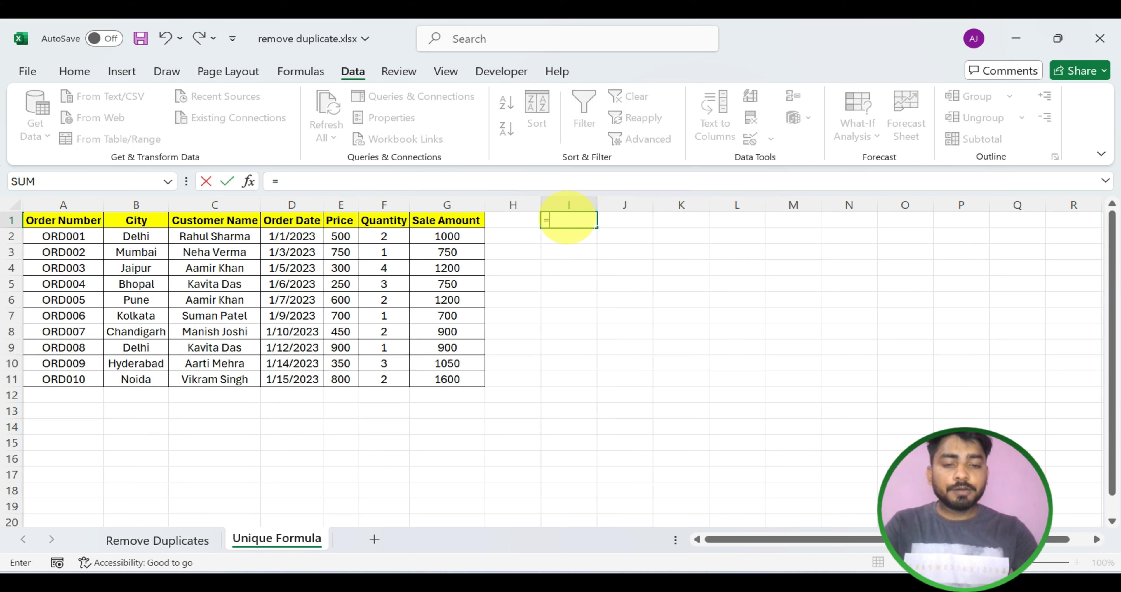
text(uni)
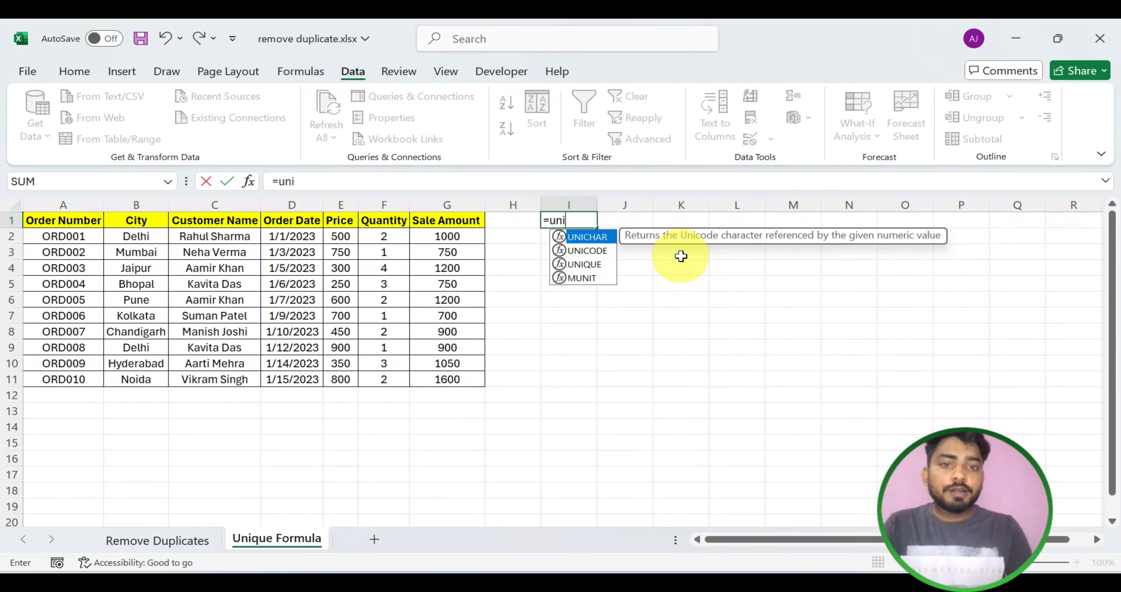
key(Down)
key(Down)
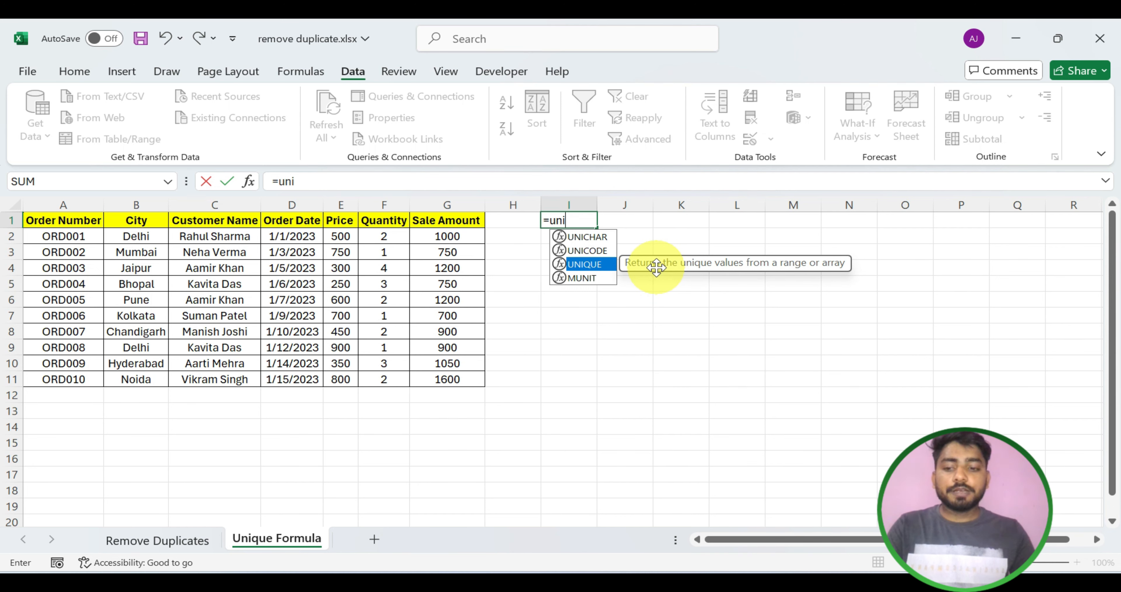
key(Tab)
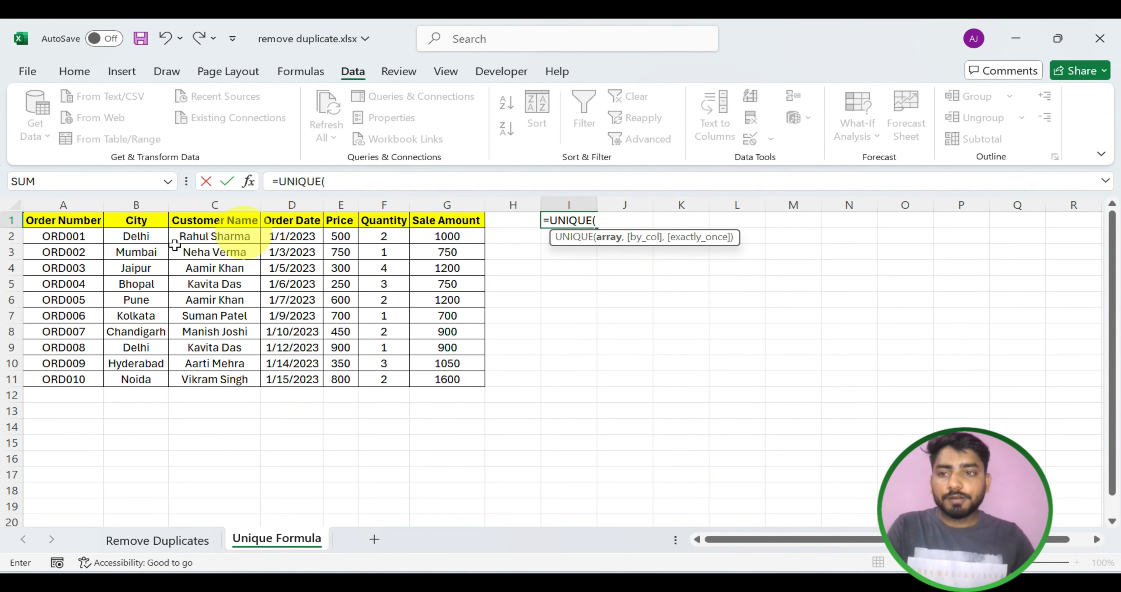
drag(40, 221, 425, 370)
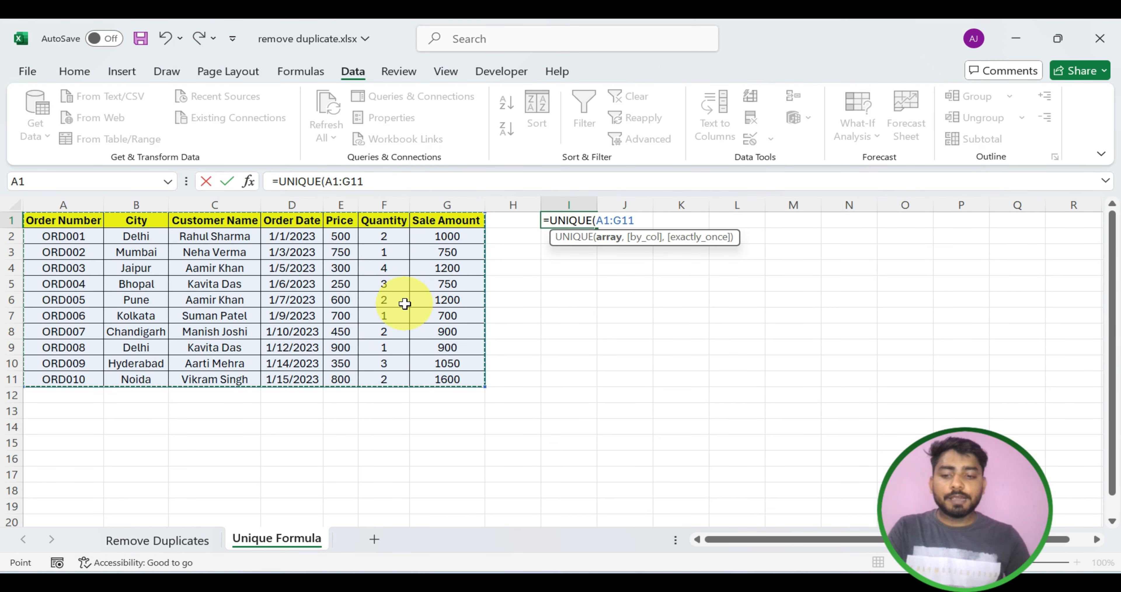
text())
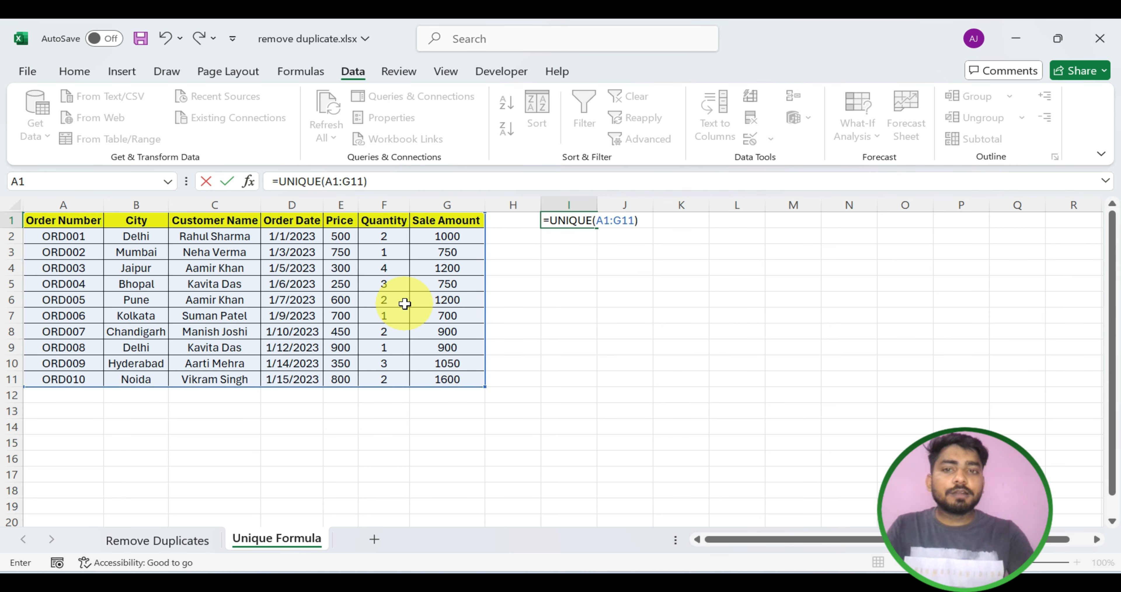
key(ctrl+Return)
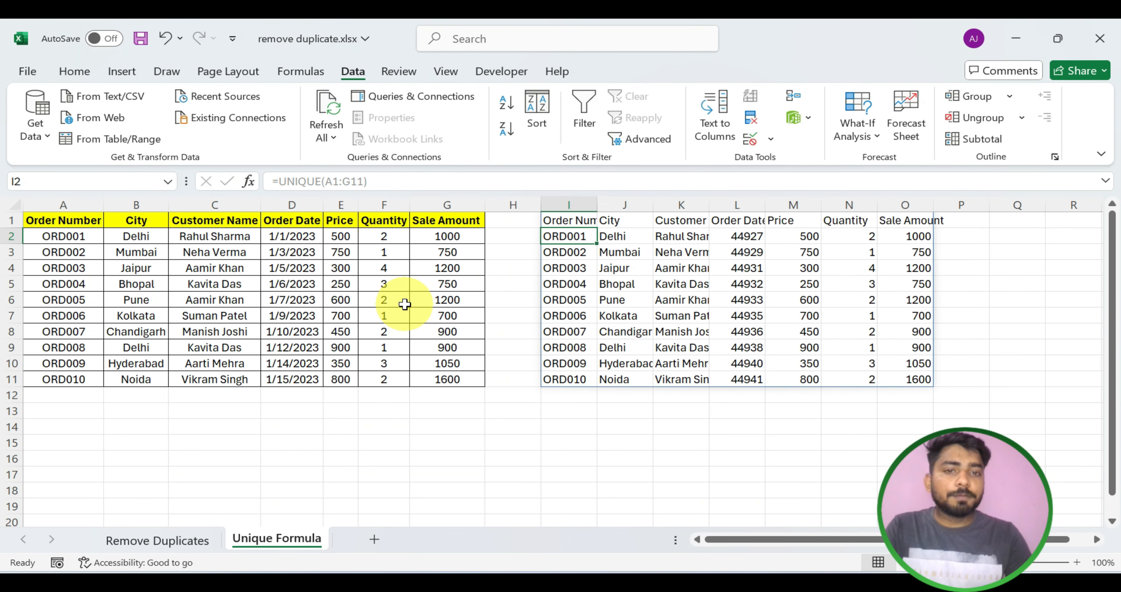
Step: Compare the source table's City and Customer Name columns with the UNIQUE output and inspect the formula in I1
click(458, 266)
click(711, 254)
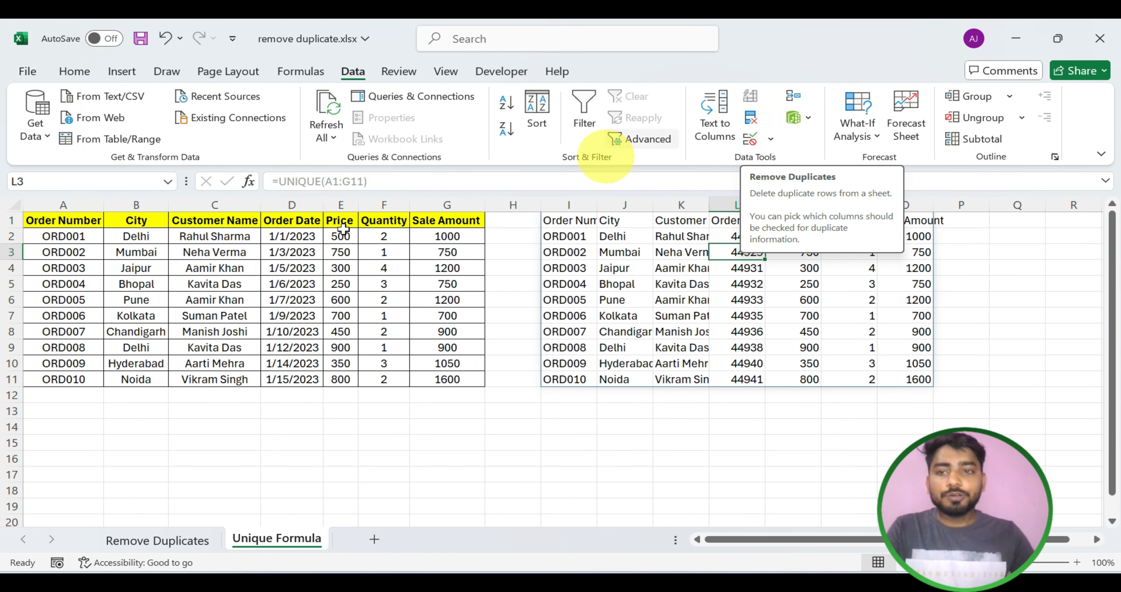
click(136, 205)
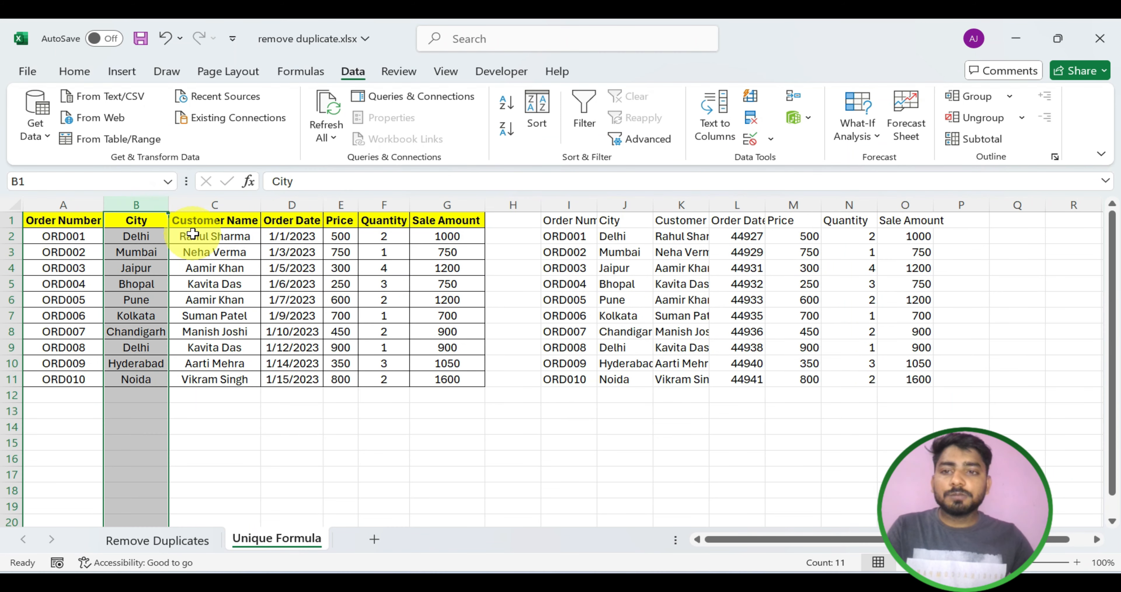
click(201, 219)
click(215, 204)
click(218, 240)
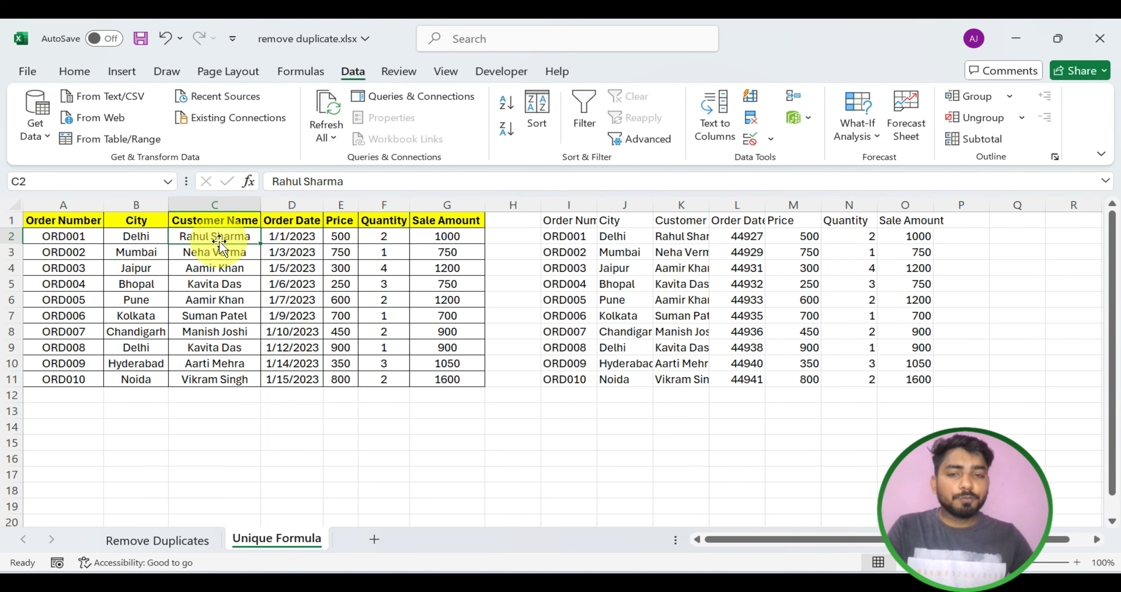
click(580, 223)
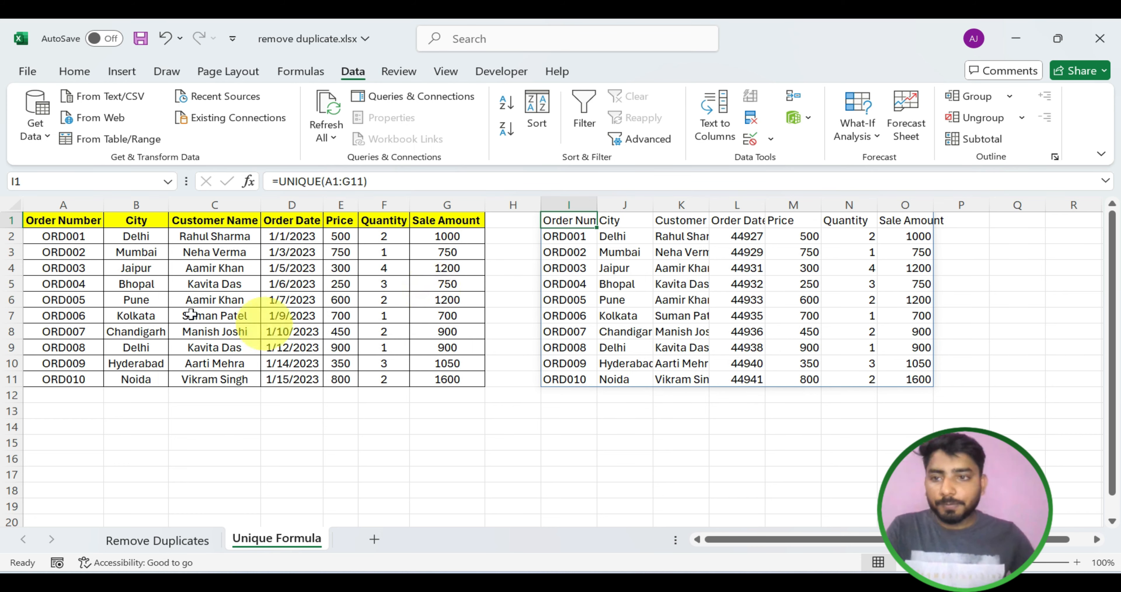
Step: Copy the Jaipur order A4:G4 over rows 6 and 9 of the source table to create duplicate rows
click(61, 268)
drag(104, 265, 445, 271)
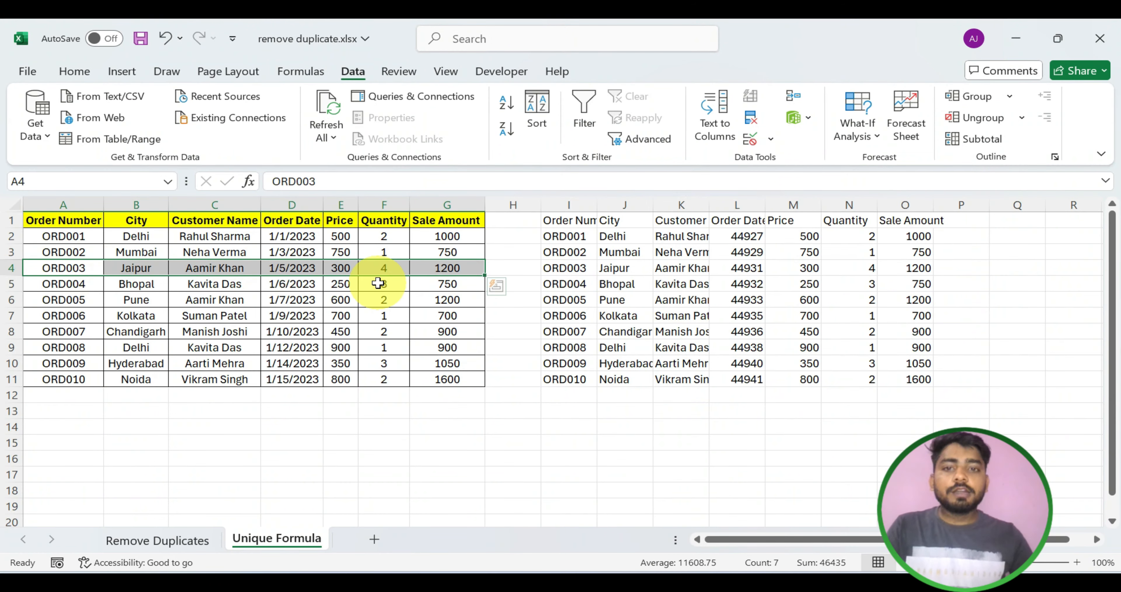
key(ctrl+c)
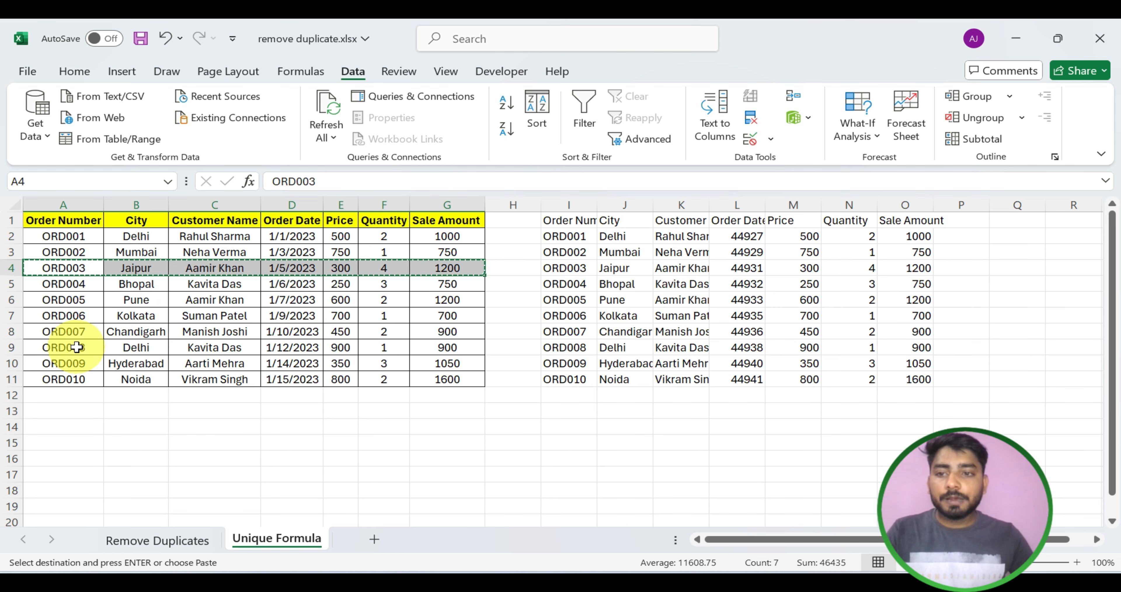
click(74, 300)
key(ctrl+v)
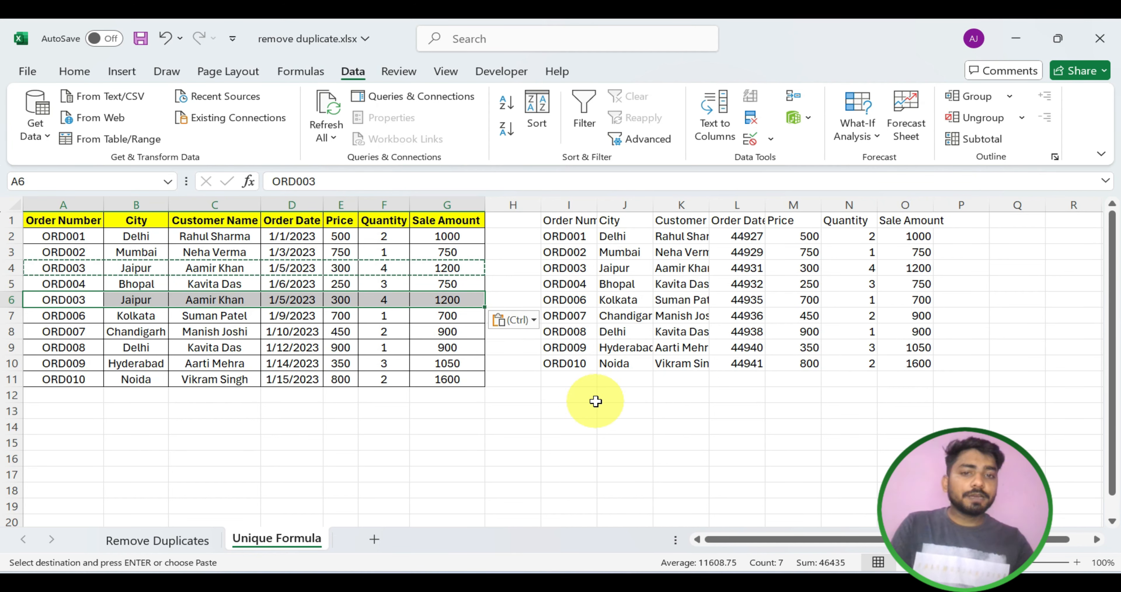
click(93, 349)
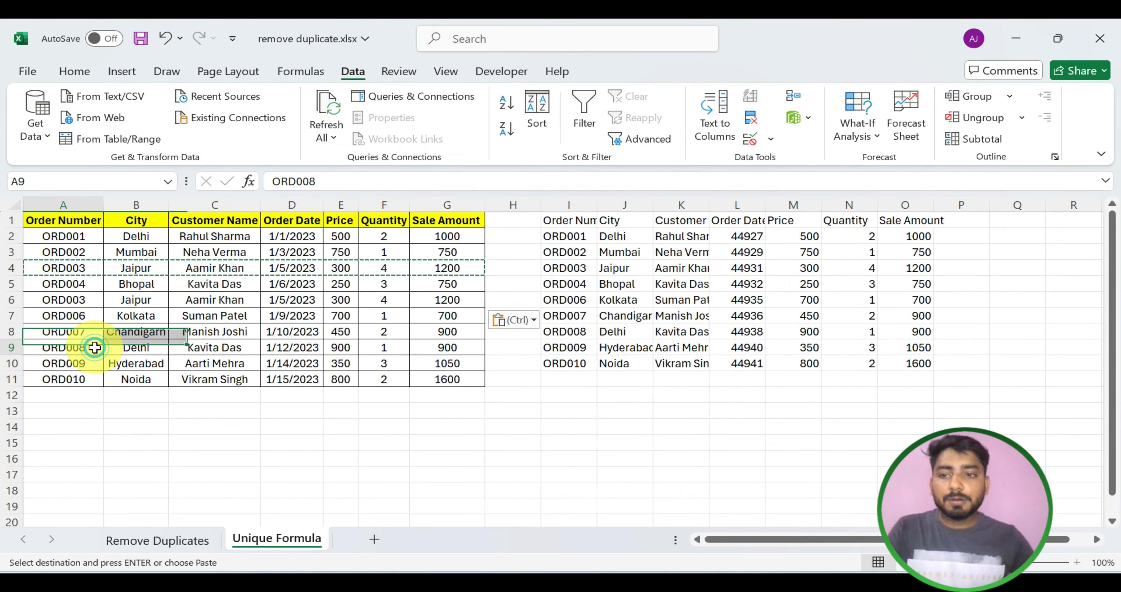
key(ctrl+v)
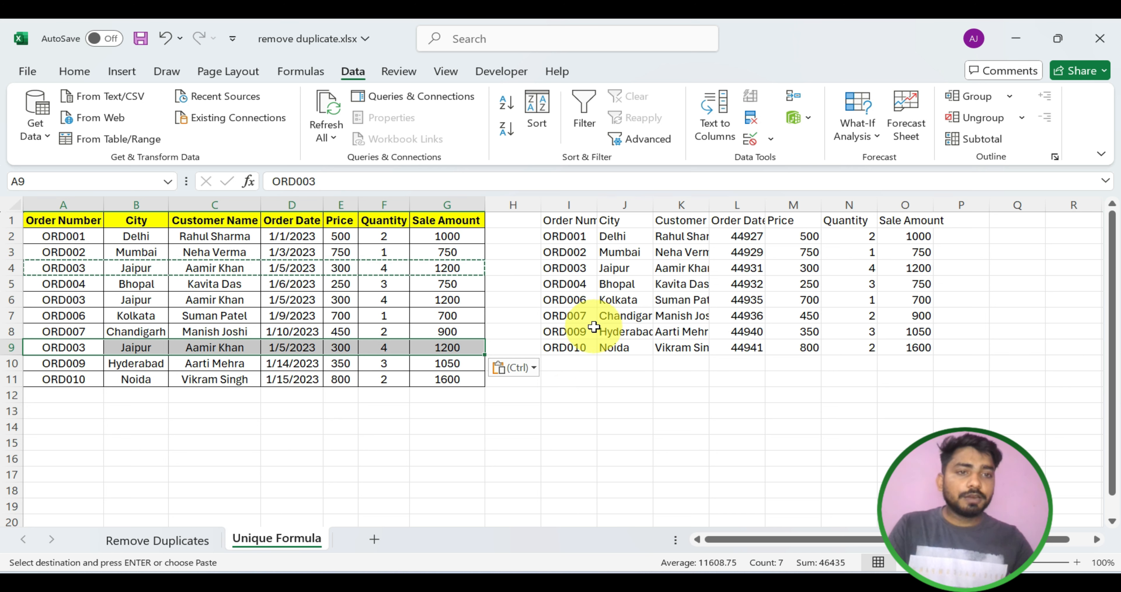
Step: Inspect I10:O11 at the end of the UNIQUE output, then undo both row pastes in the source table
drag(564, 364, 901, 380)
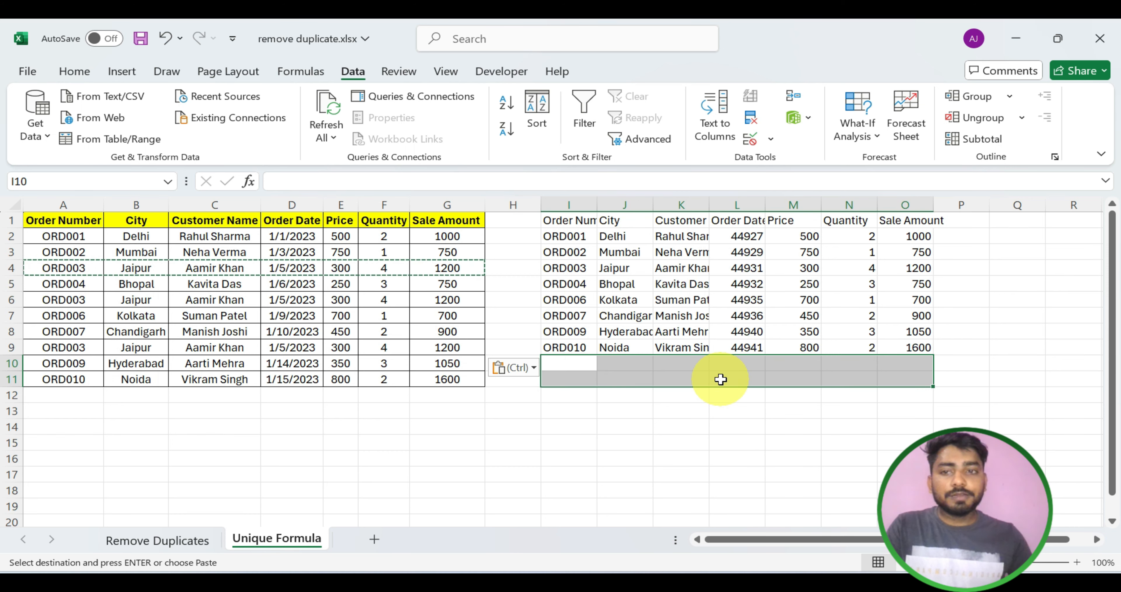
click(344, 299)
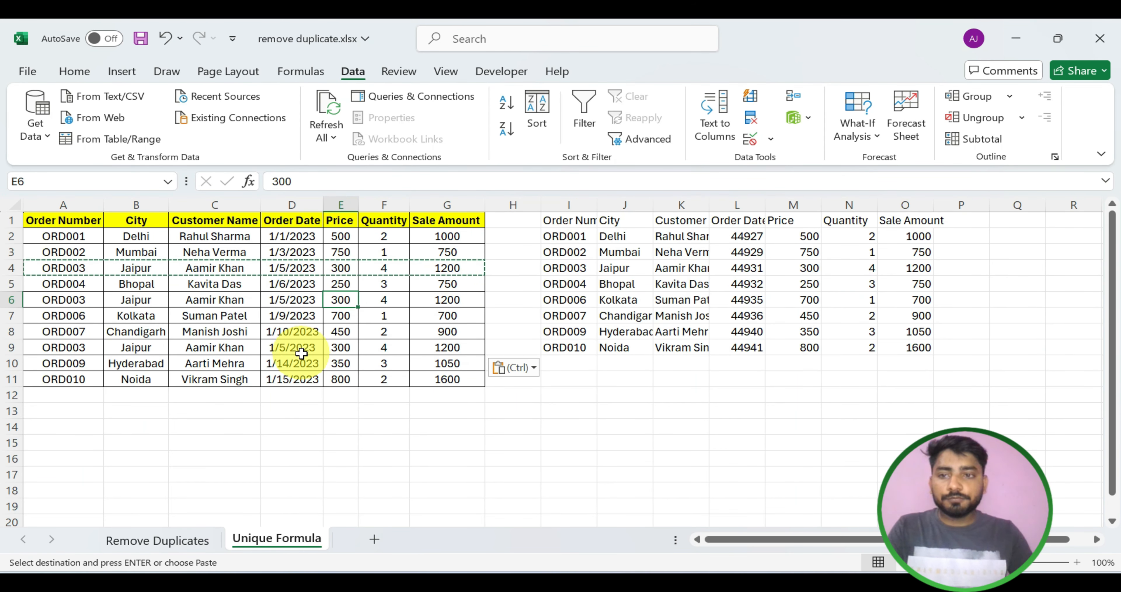
key(ctrl+z)
key(ctrl+z)
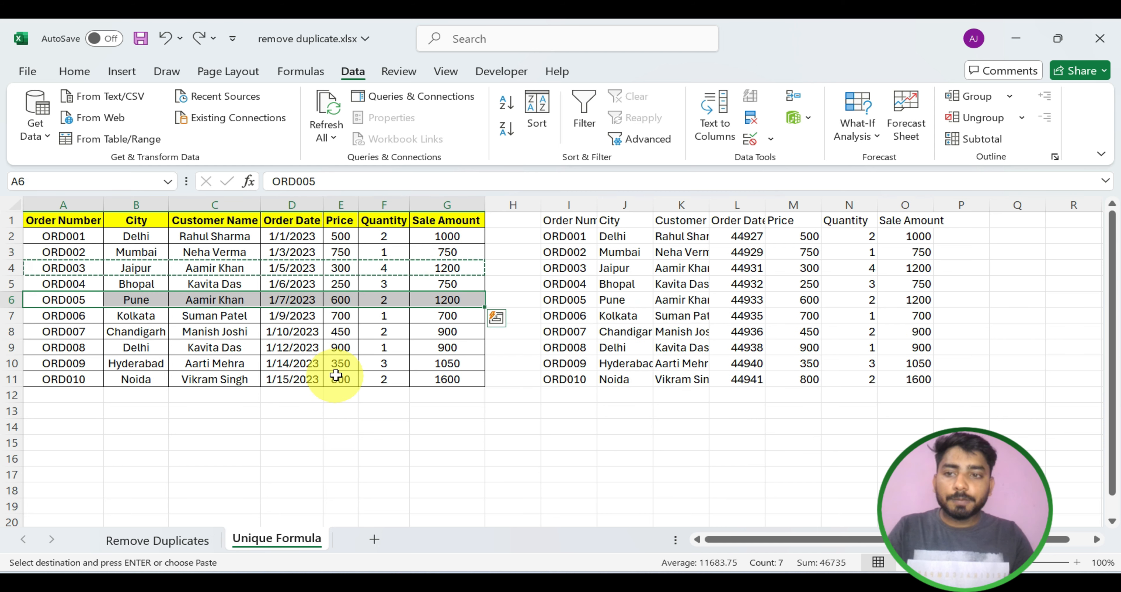
click(394, 264)
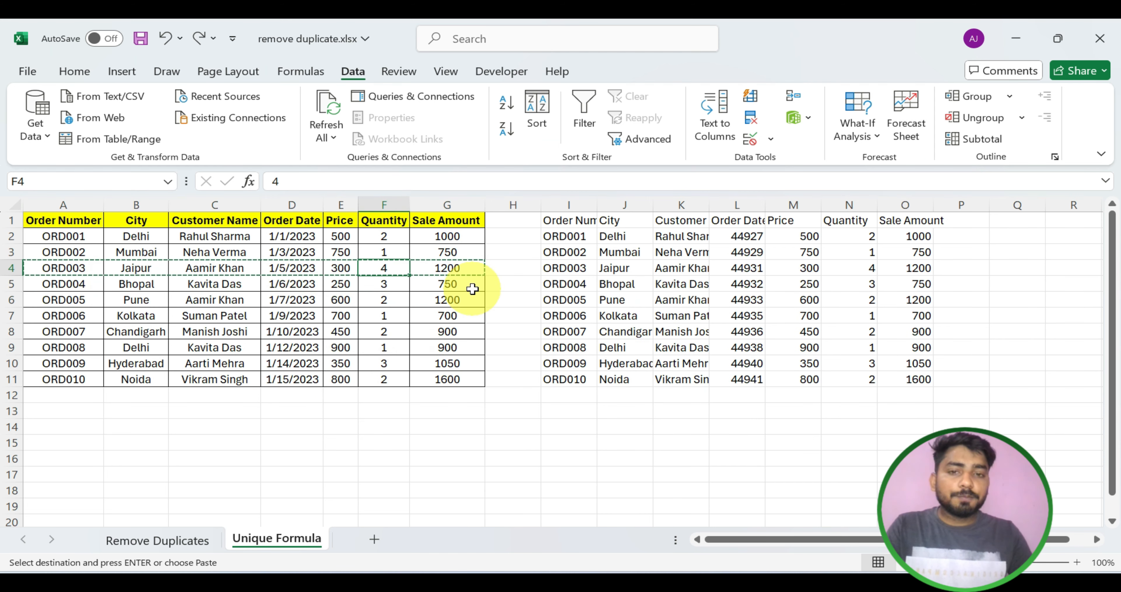
Step: Add FALSE as the by_col argument of the UNIQUE formula in I1 to return unique rows from A1:G11
click(572, 222)
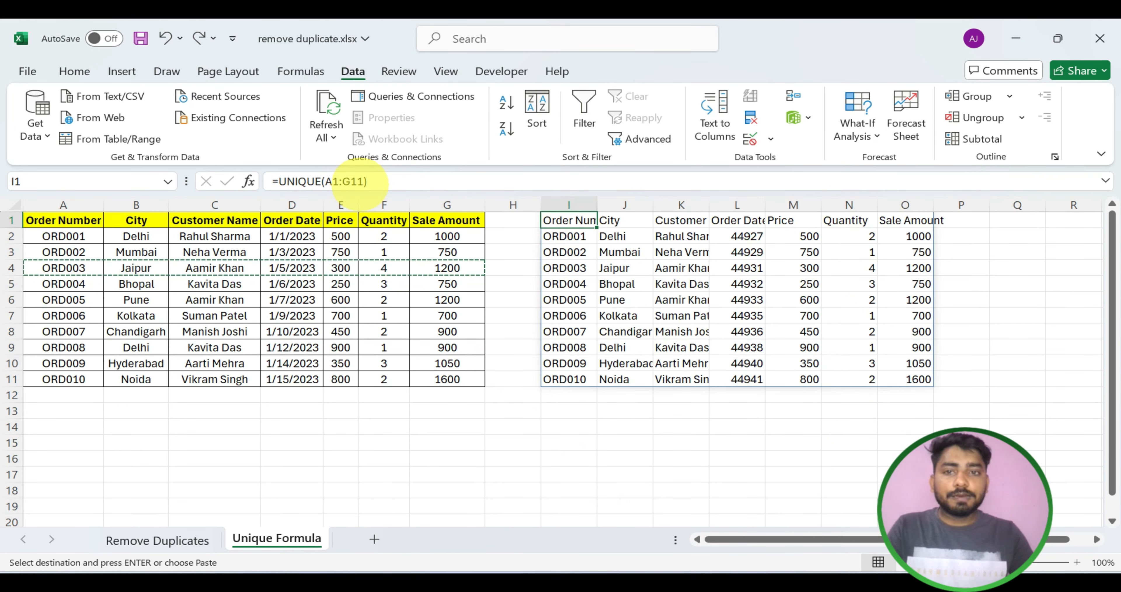
click(359, 180)
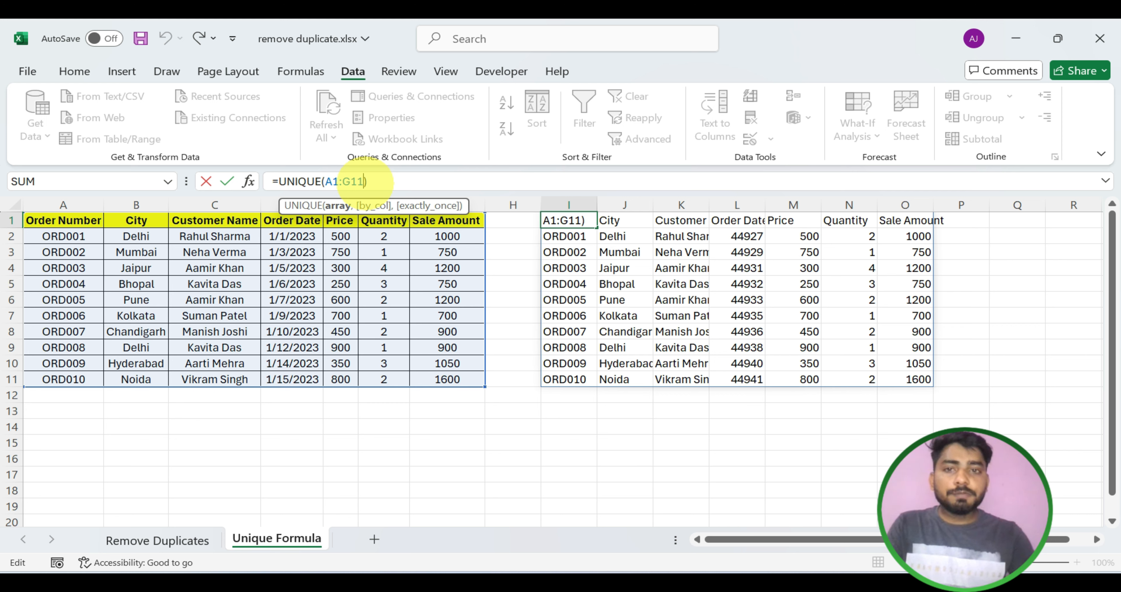
text(,)
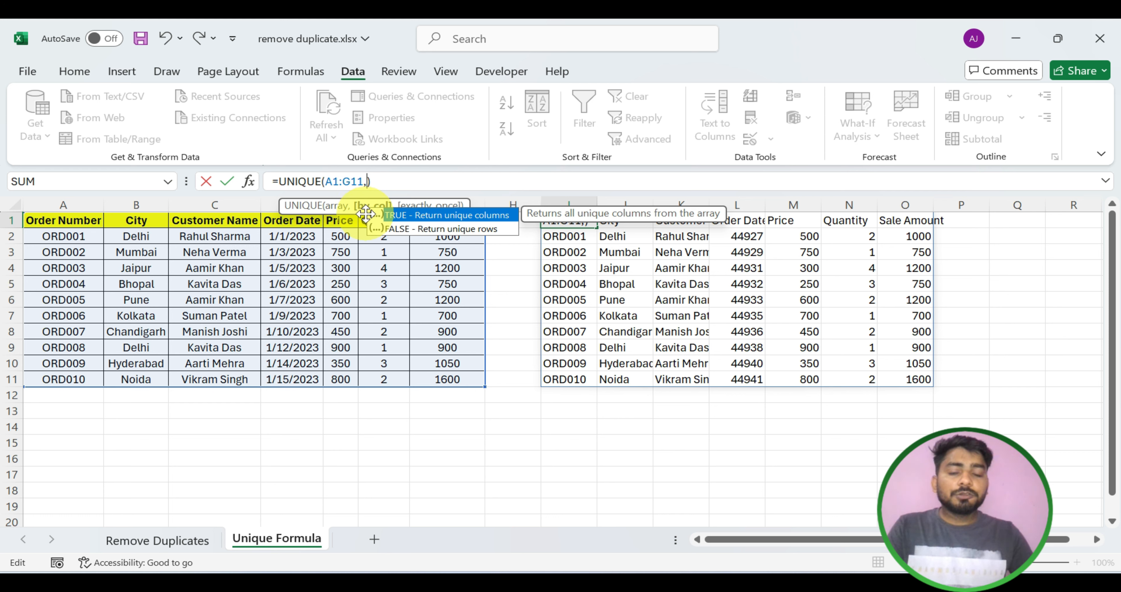
click(424, 230)
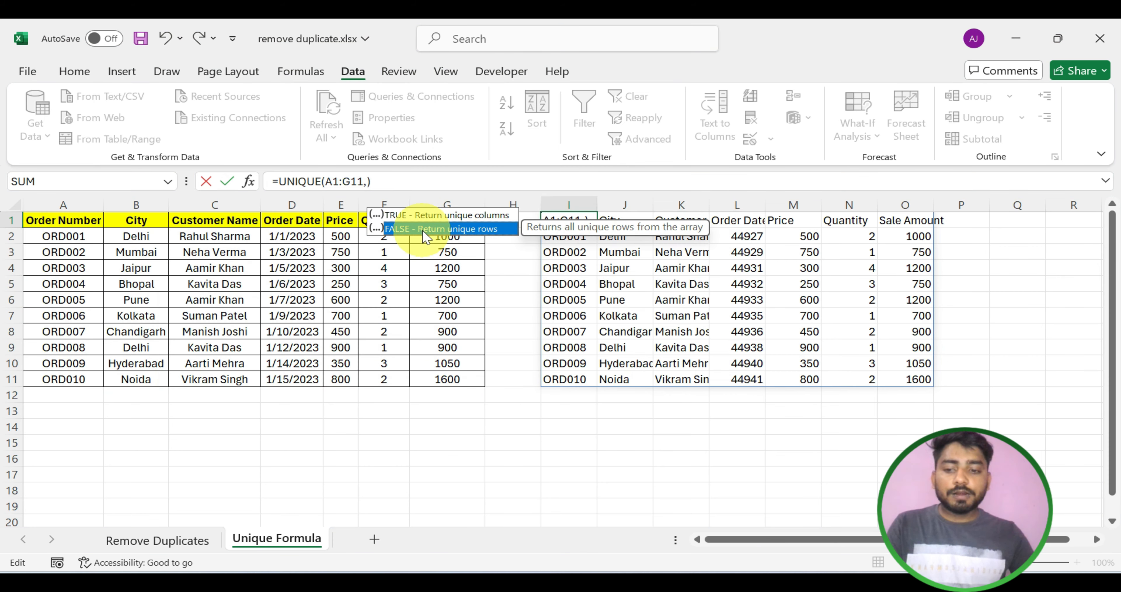
double_click(424, 232)
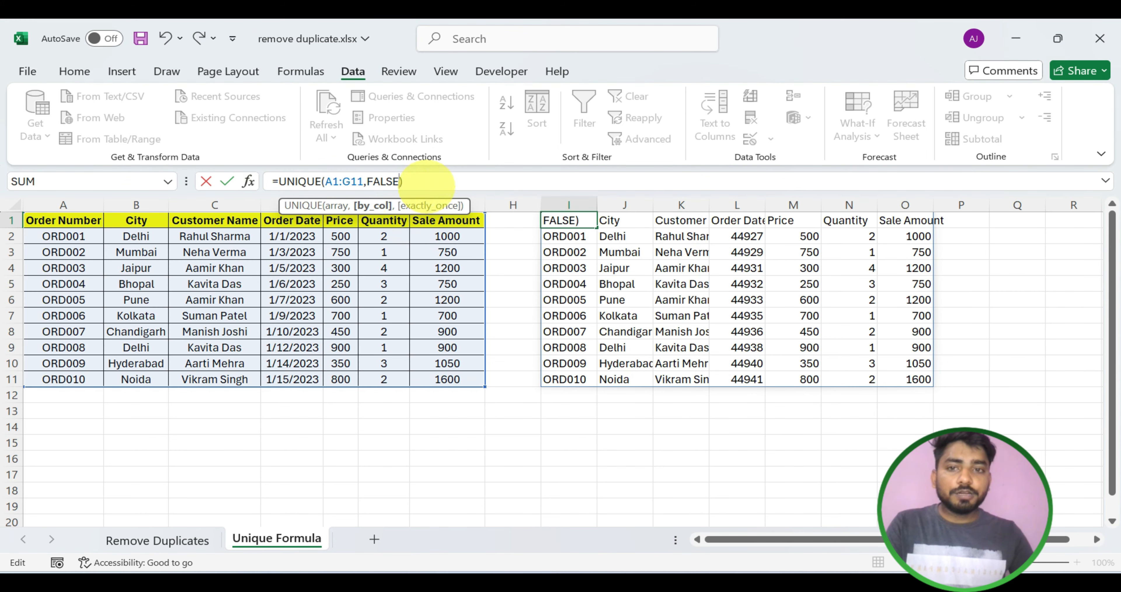
click(409, 181)
key(Return)
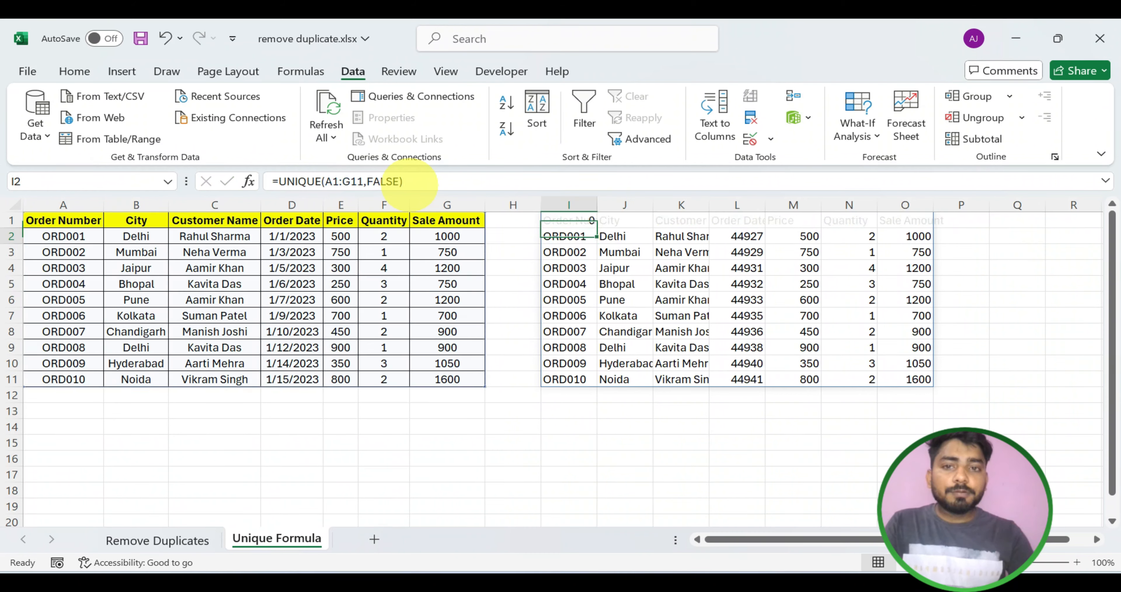
Step: Copy the Jaipur order A4:G4 over rows 6 and 8 of the source table to create duplicate rows
drag(61, 267, 431, 271)
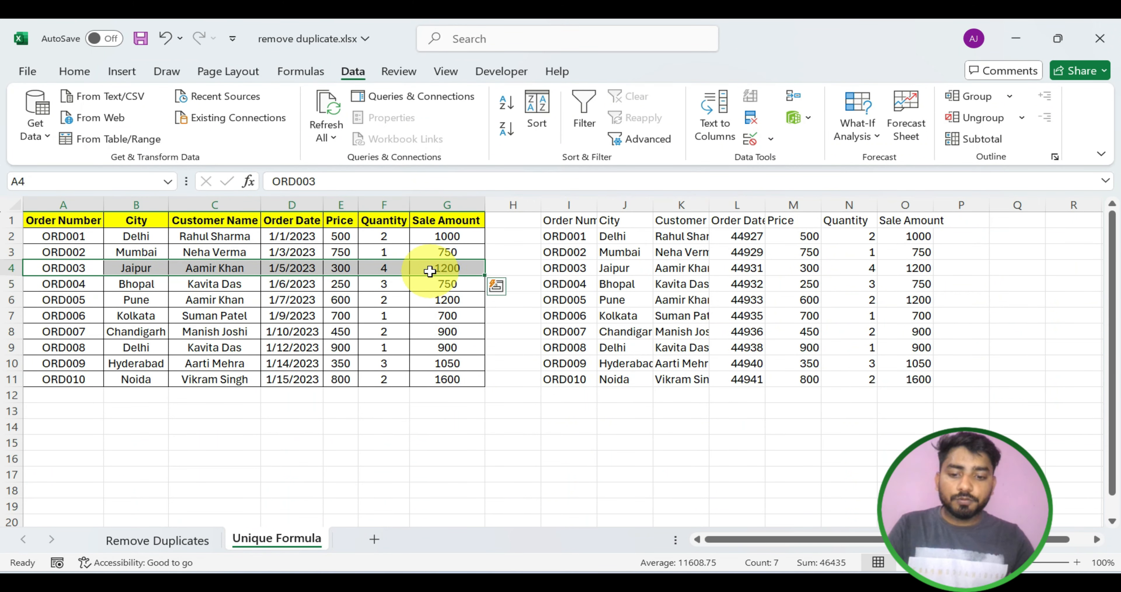
key(ctrl+c)
click(84, 299)
key(ctrl+v)
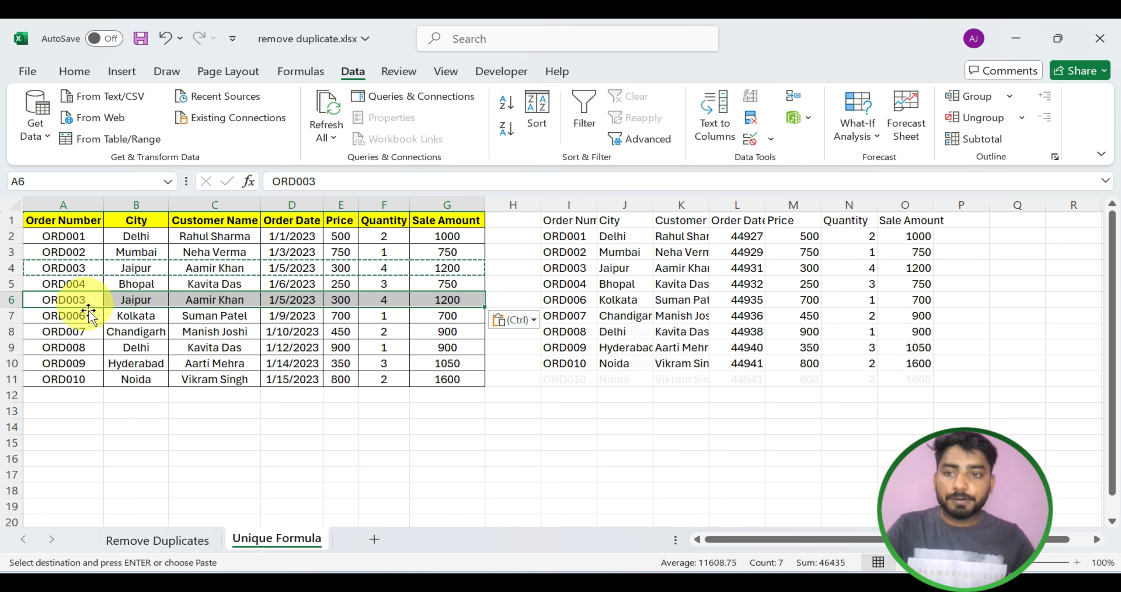
click(78, 332)
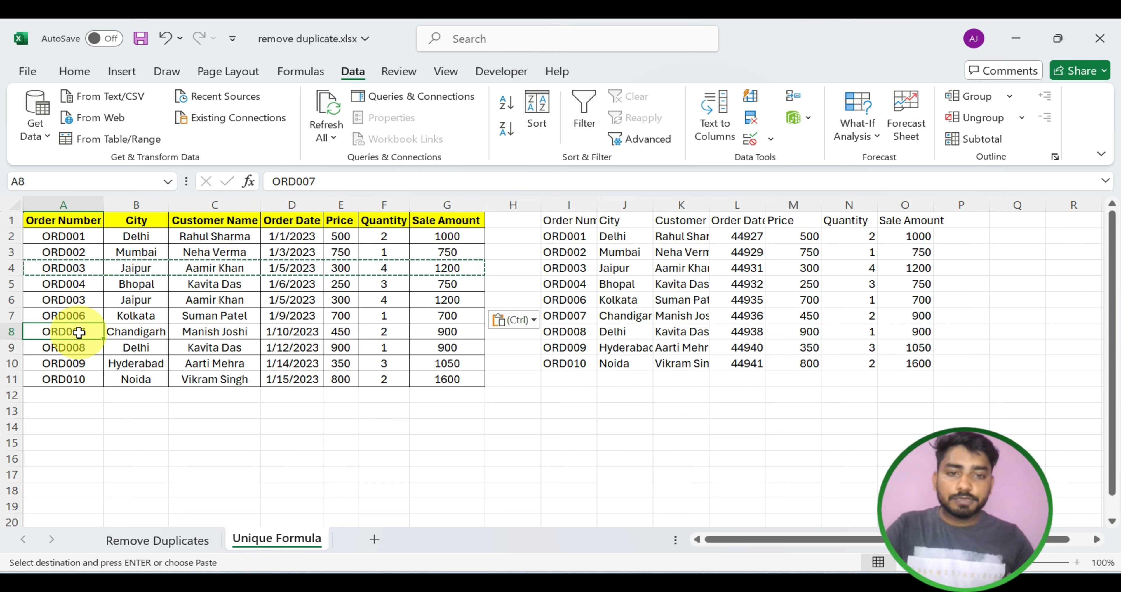
key(ctrl+v)
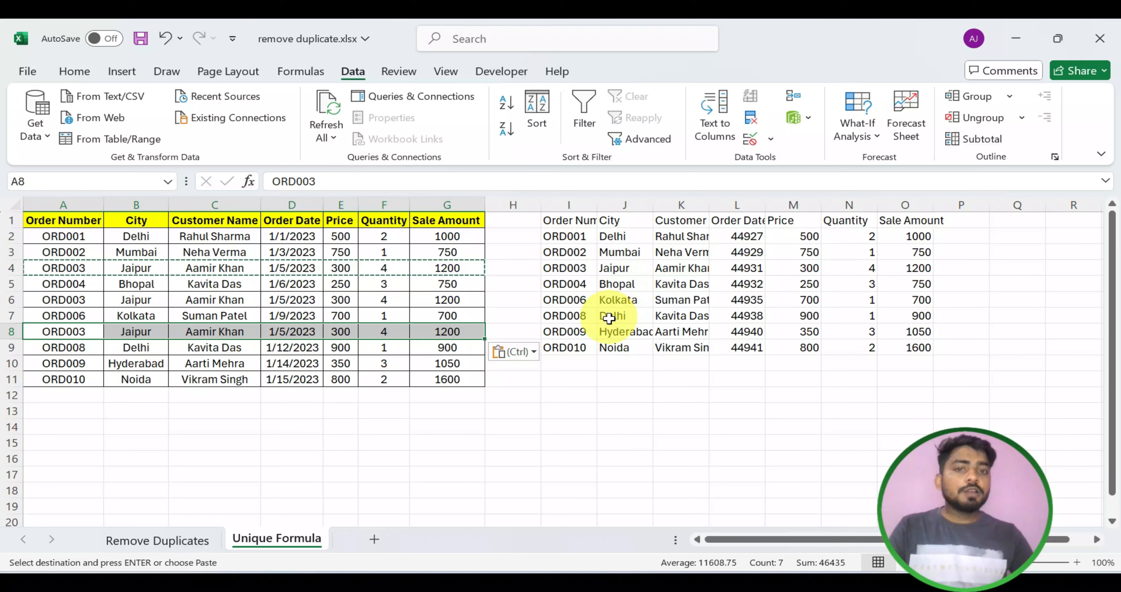
click(393, 264)
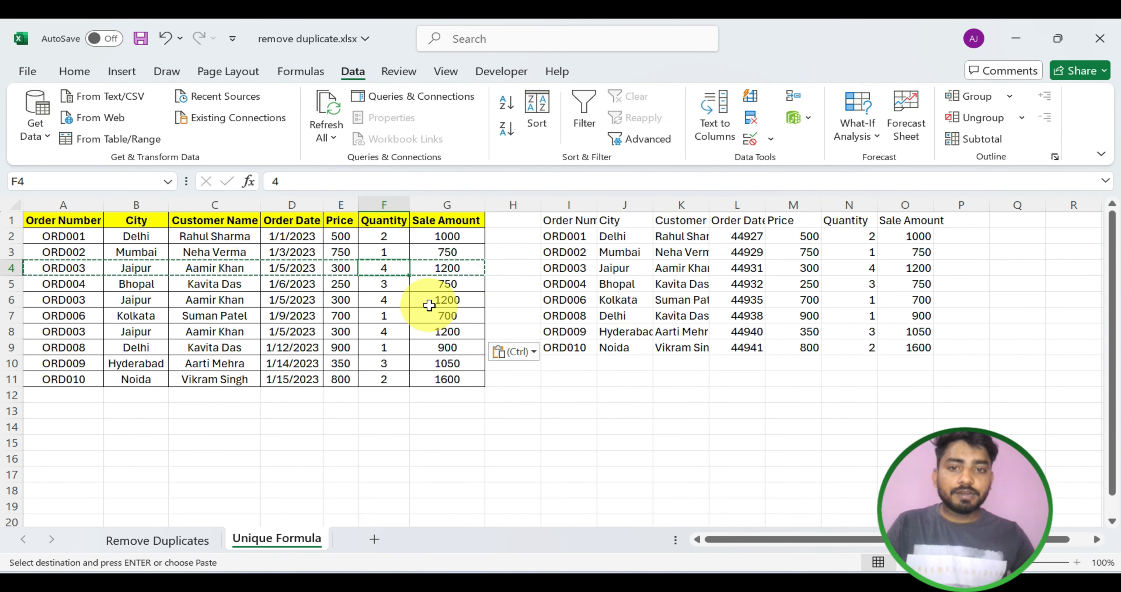
Step: Change the by_col argument of the UNIQUE formula in I1 to TRUE to return unique columns
click(564, 219)
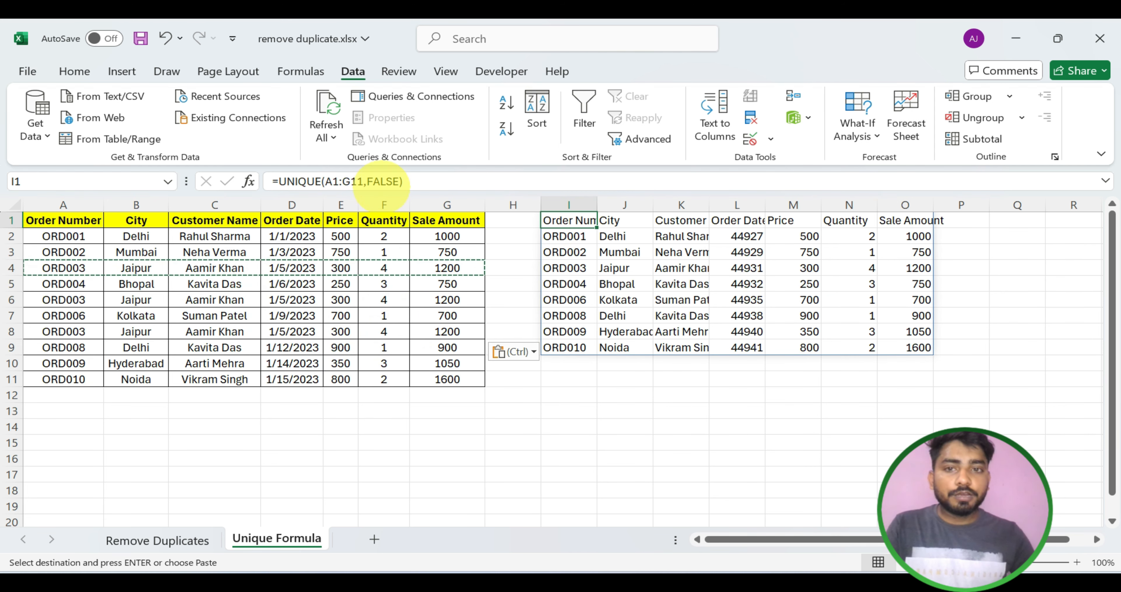
double_click(382, 182)
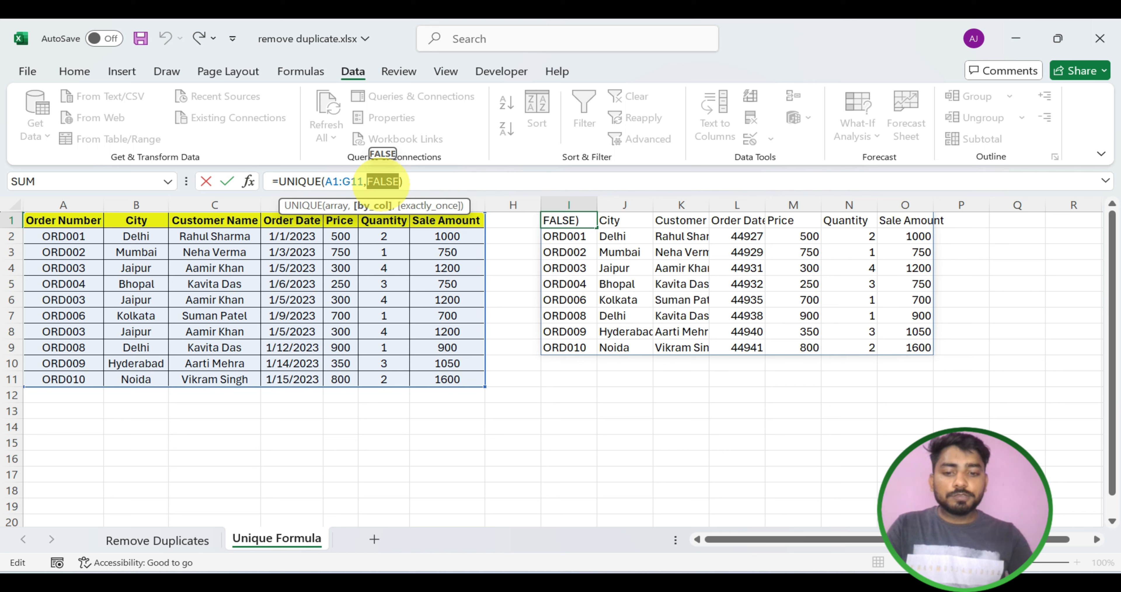
text(true)
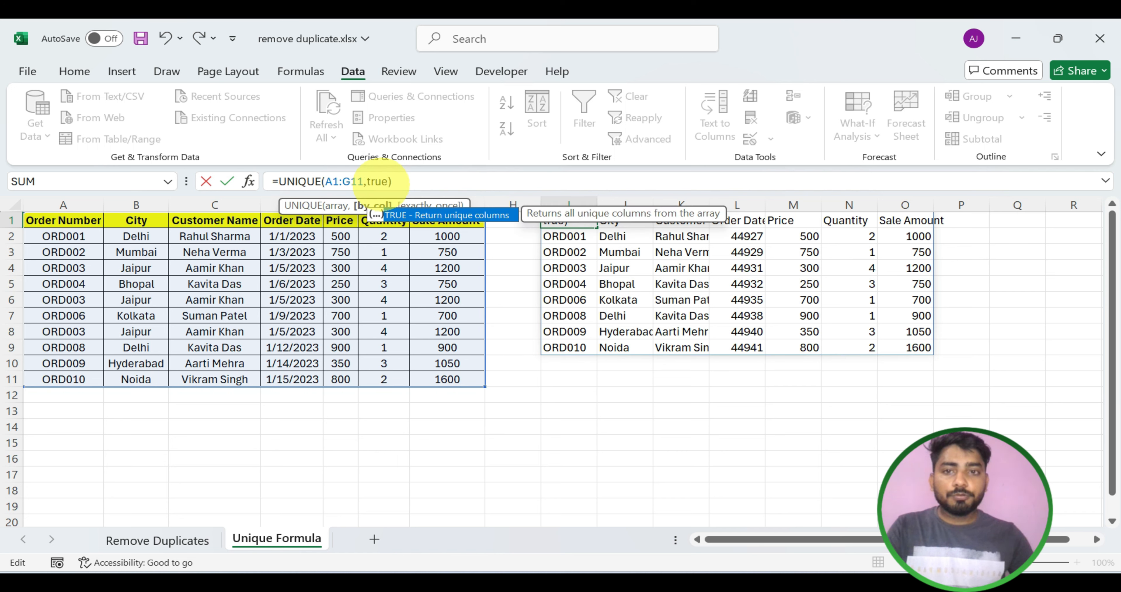
click(417, 176)
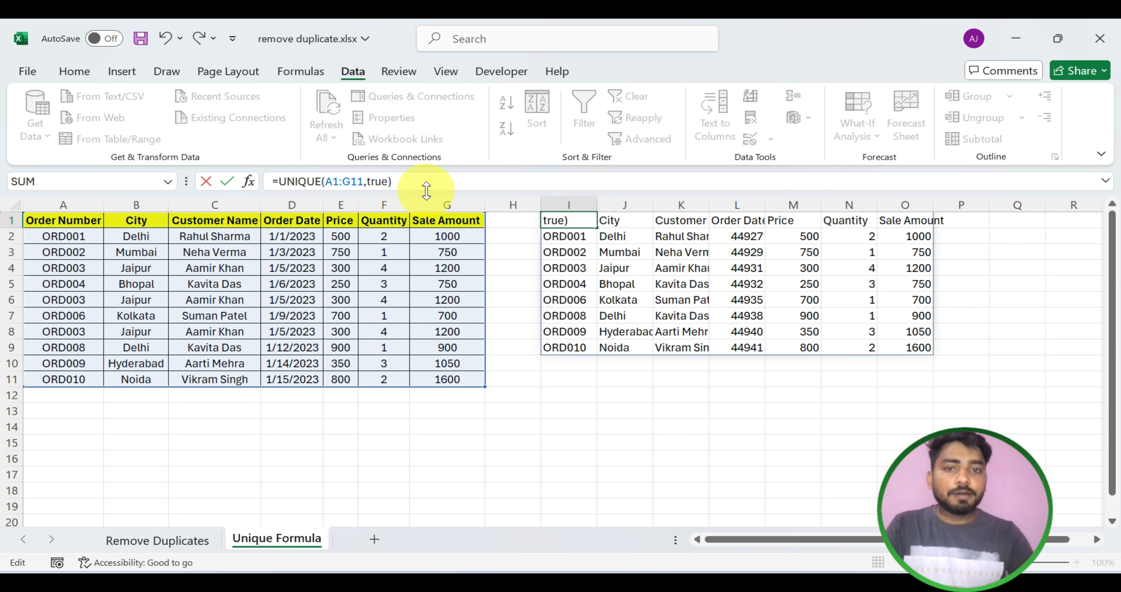
key(Return)
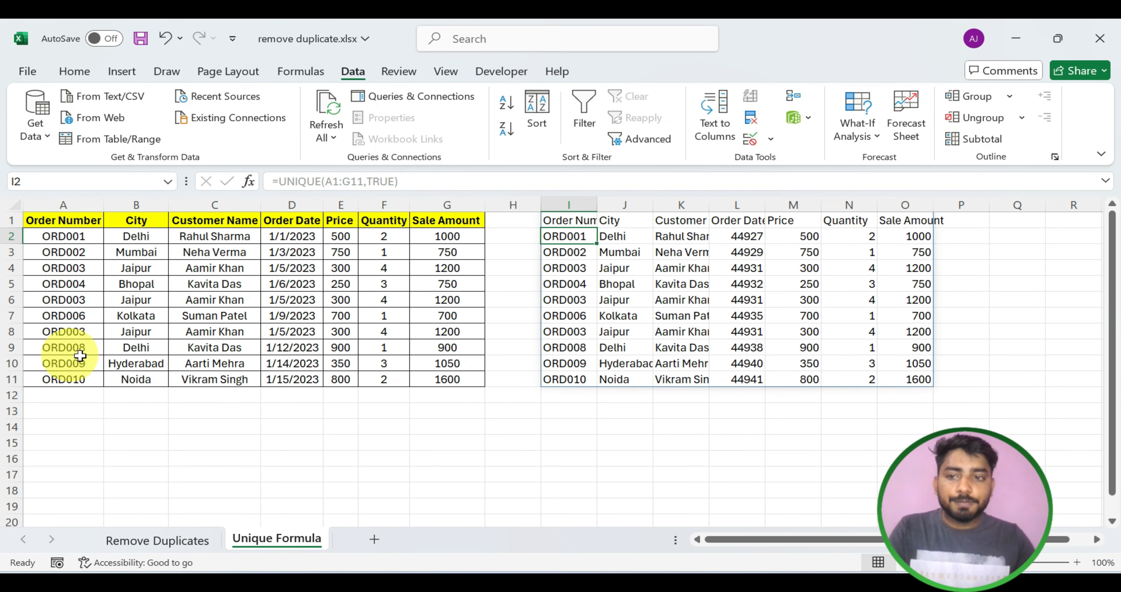
Step: Compare the repeated ORD003 rows 4, 6 and 8 of the source table with the matching rows in the UNIQUE output
click(87, 267)
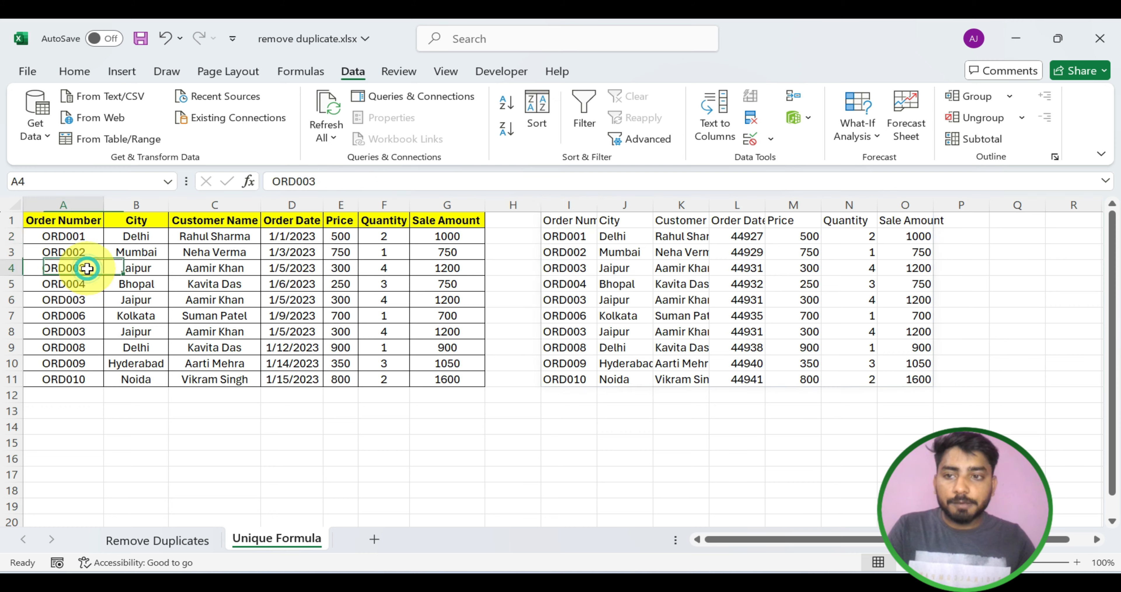
click(103, 300)
click(95, 332)
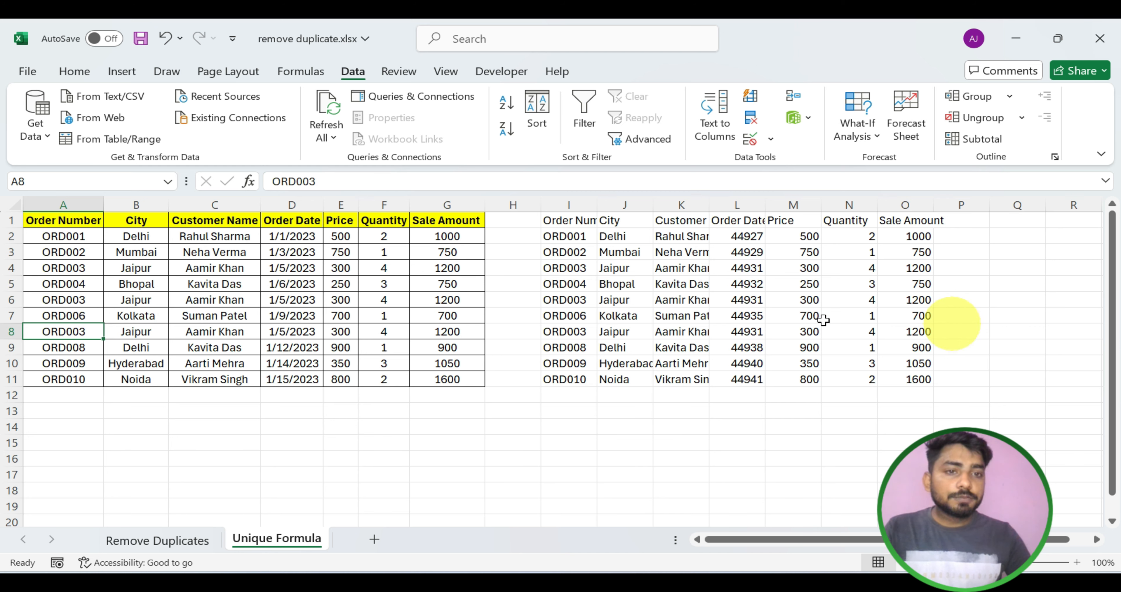
drag(555, 267, 963, 271)
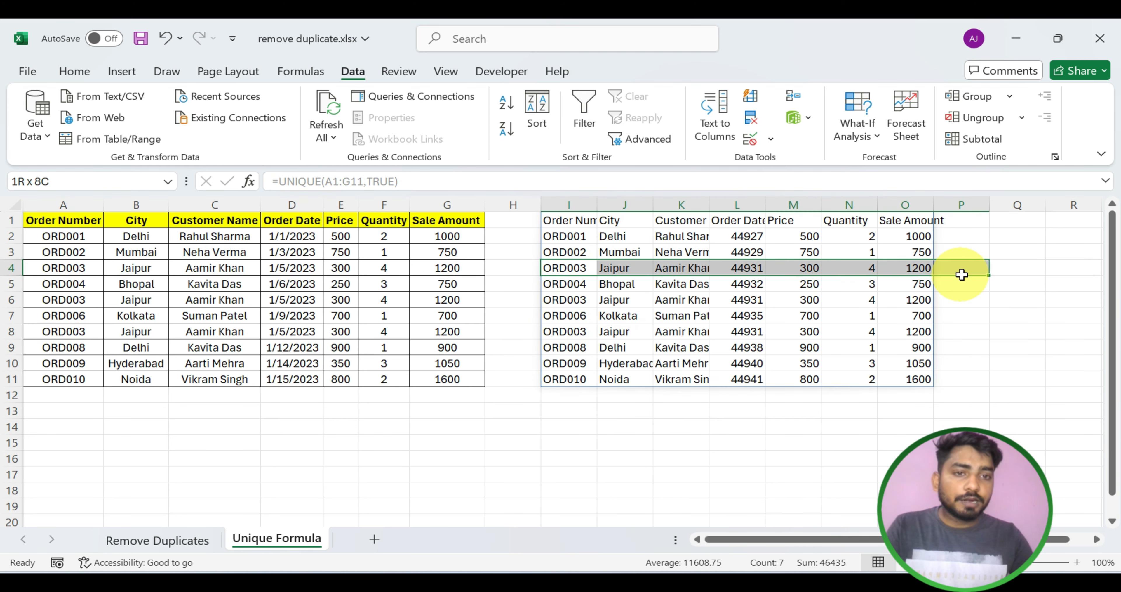
drag(528, 329, 914, 322)
Step: Compare the columns of the source table A:G with the columns of the UNIQUE output I:O
click(724, 205)
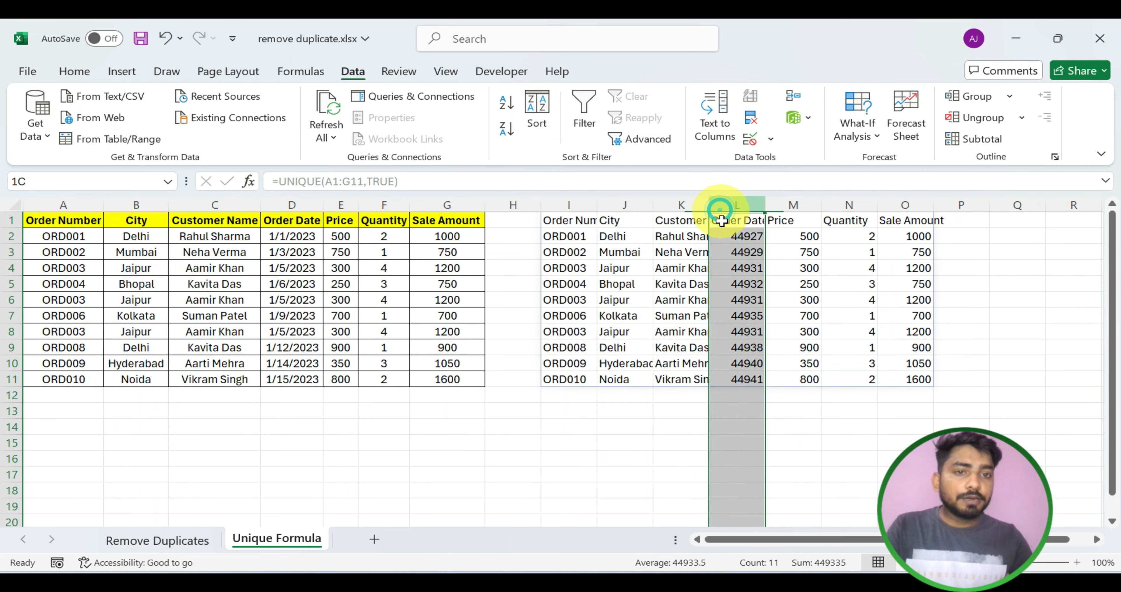
click(619, 204)
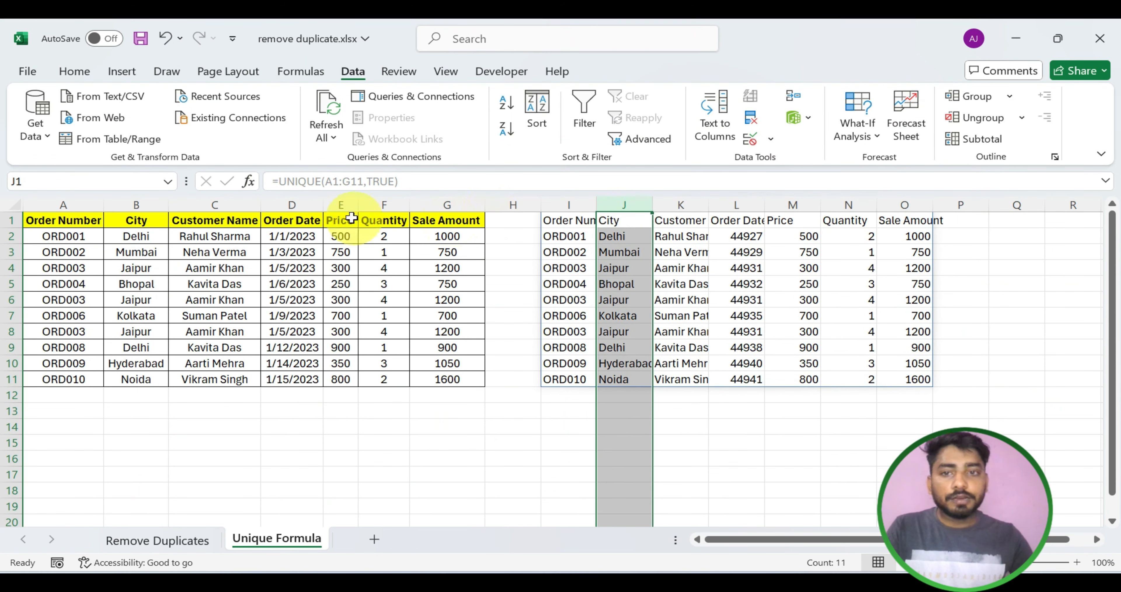
click(342, 220)
click(180, 201)
click(293, 219)
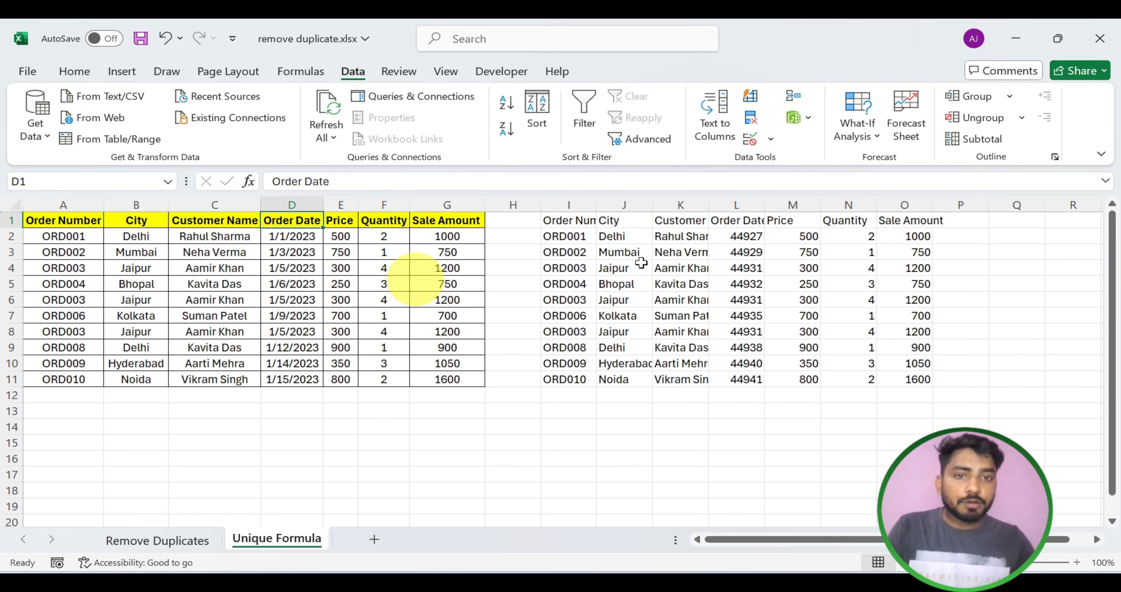
click(431, 206)
drag(431, 206, 67, 192)
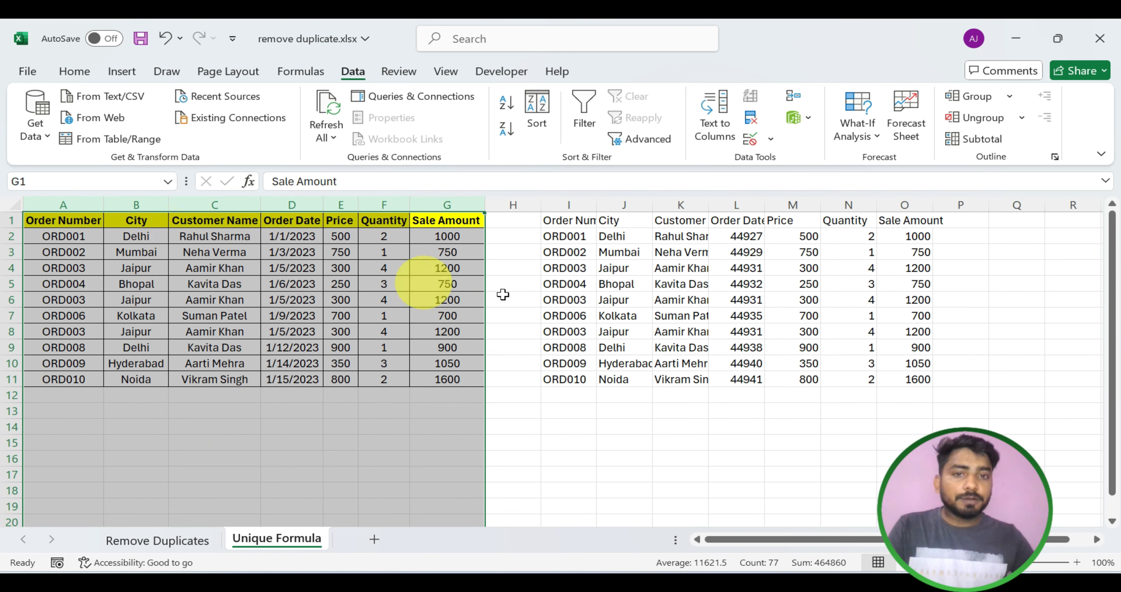
drag(566, 205, 881, 207)
click(680, 281)
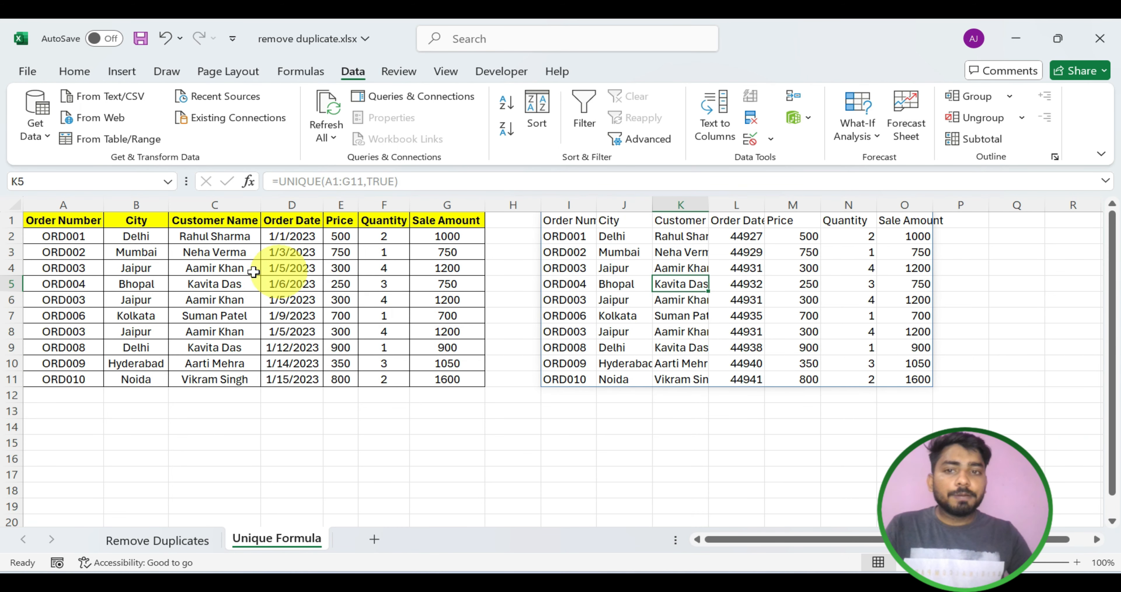
Step: Copy the City column B1:B11 over the Quantity column F and the Order Number column A1:A11 over the Sale Amount column G
drag(137, 220, 148, 369)
key(ctrl+c)
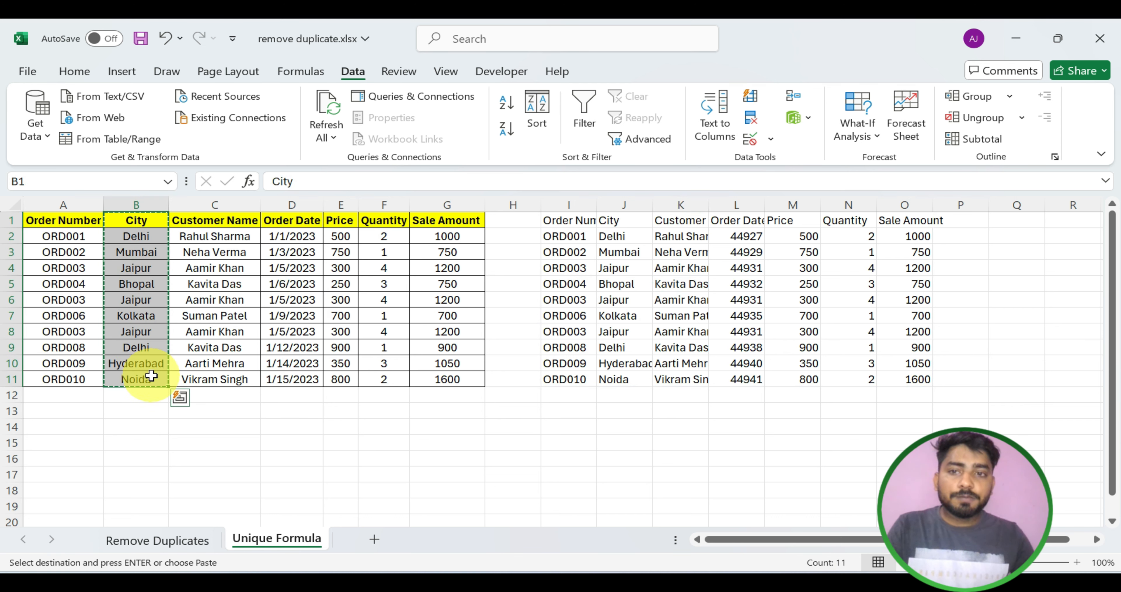
click(393, 222)
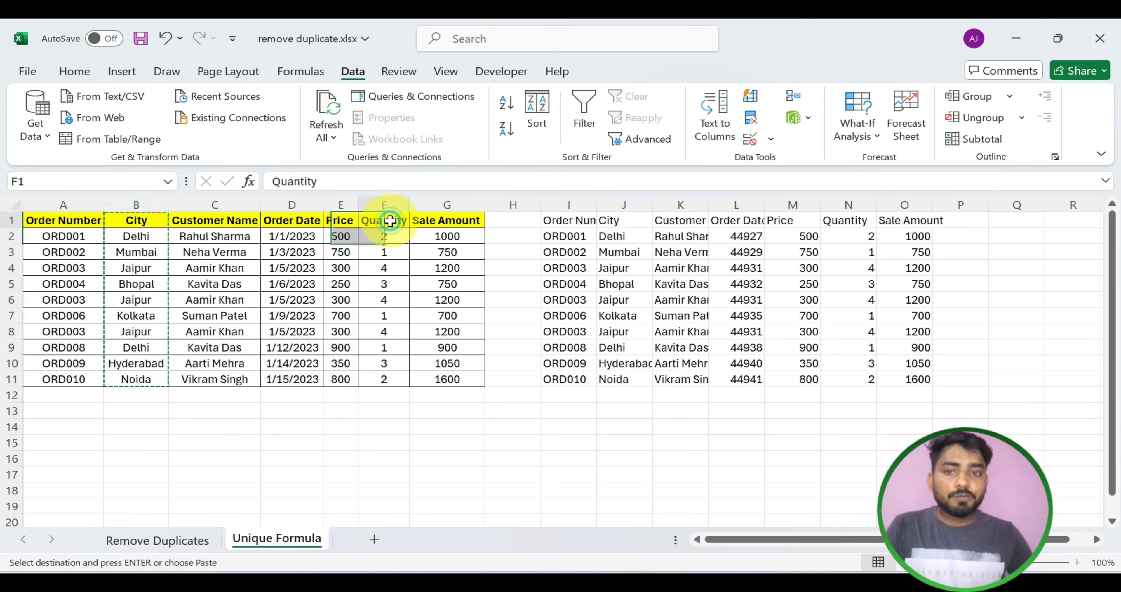
key(ctrl+v)
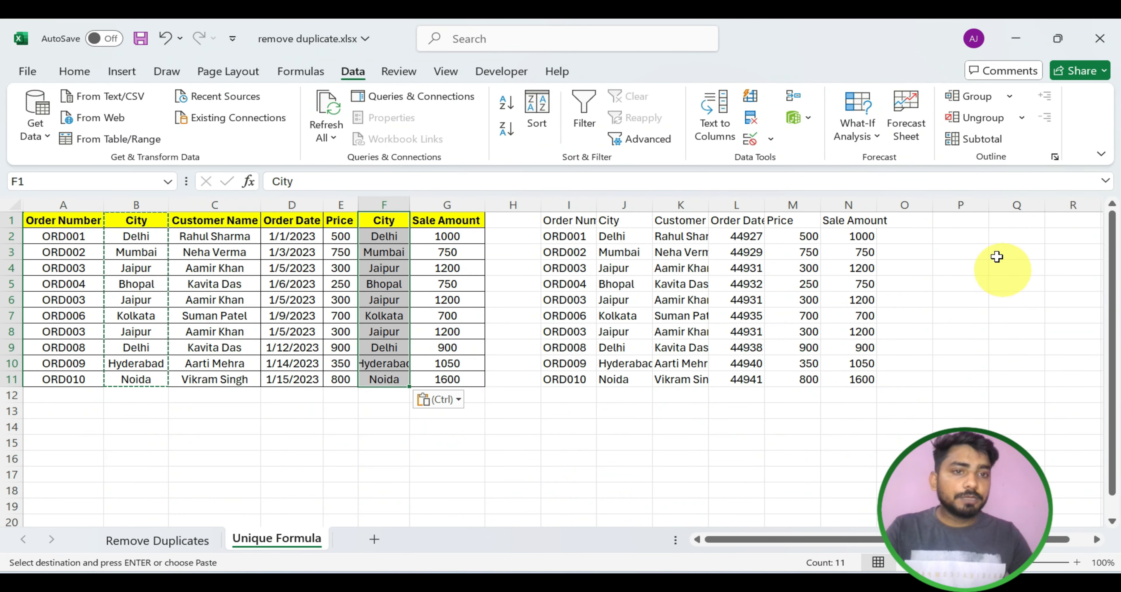
drag(61, 220, 72, 383)
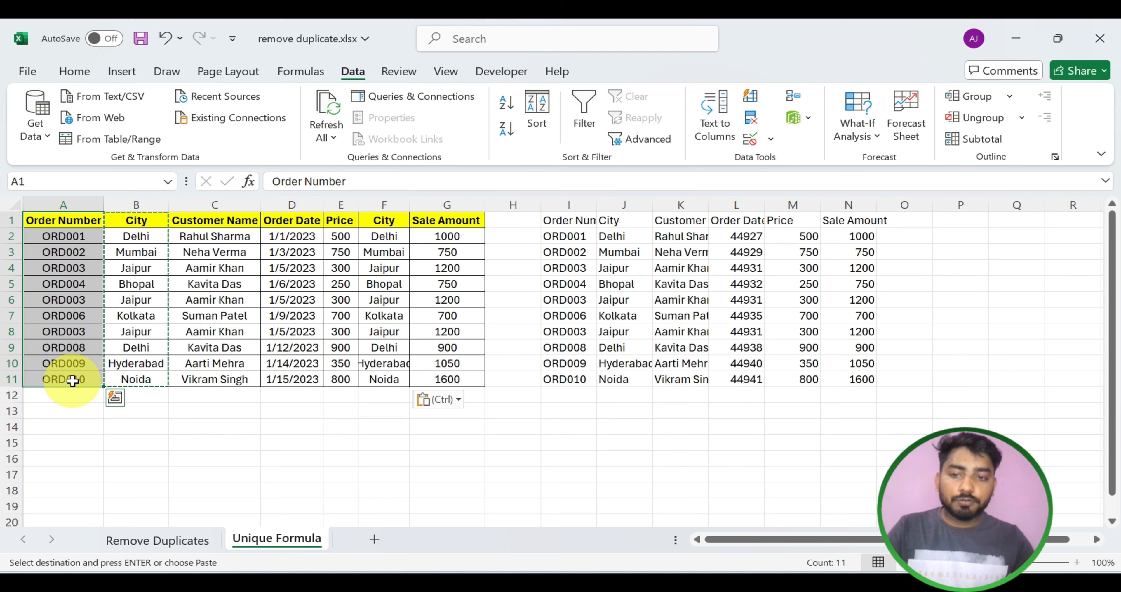
key(ctrl+c)
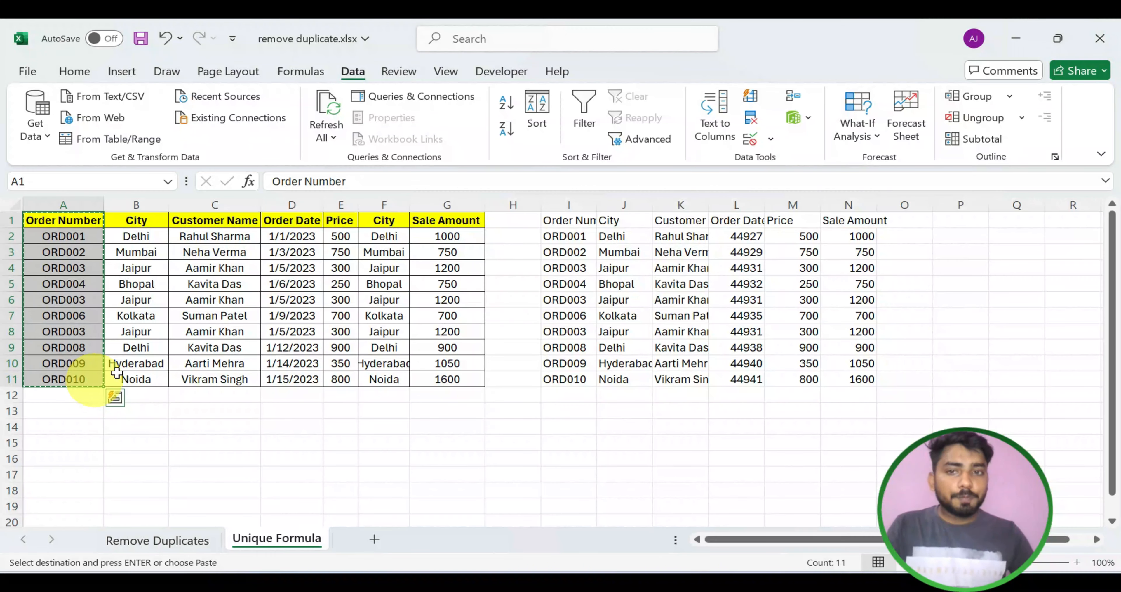
click(453, 221)
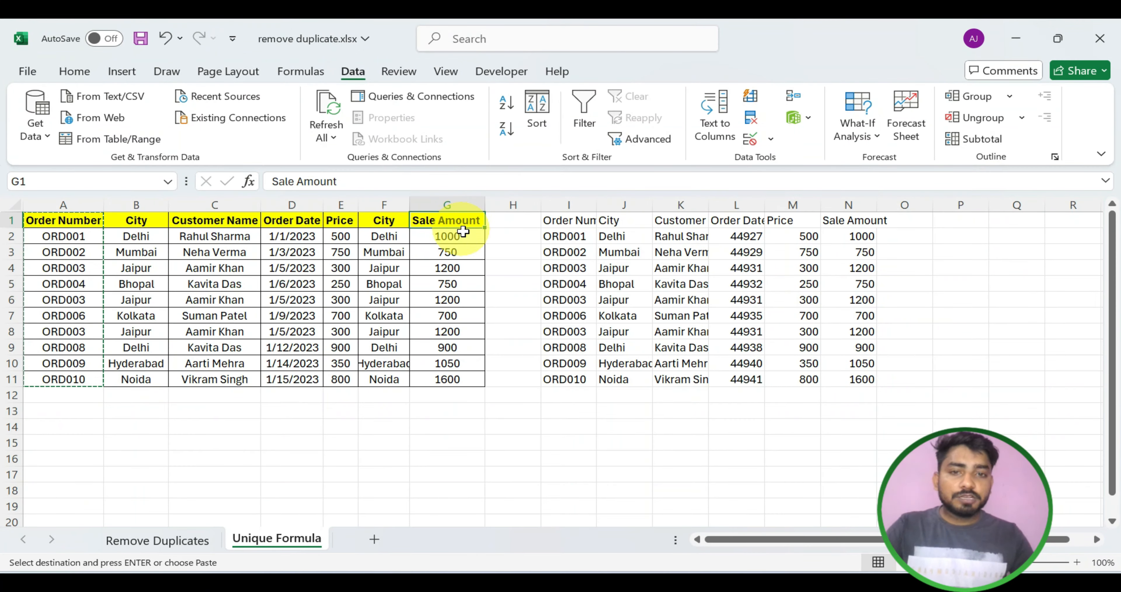
key(ctrl+v)
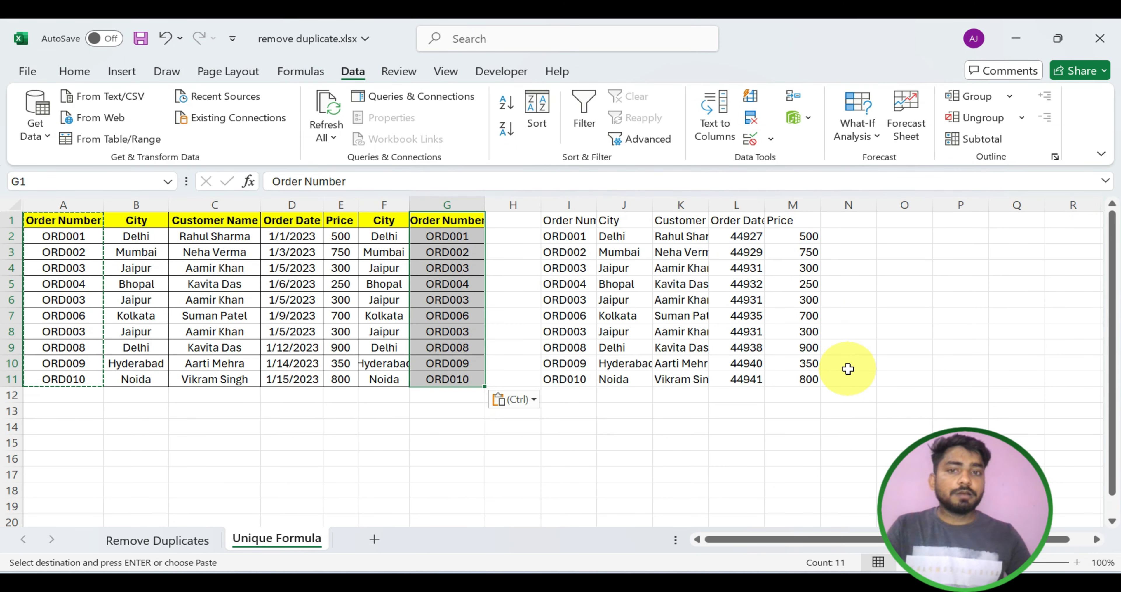
Step: Undo both column pastes in the Quantity and Sale Amount columns of the source table
click(379, 310)
key(ctrl+z)
key(ctrl+z)
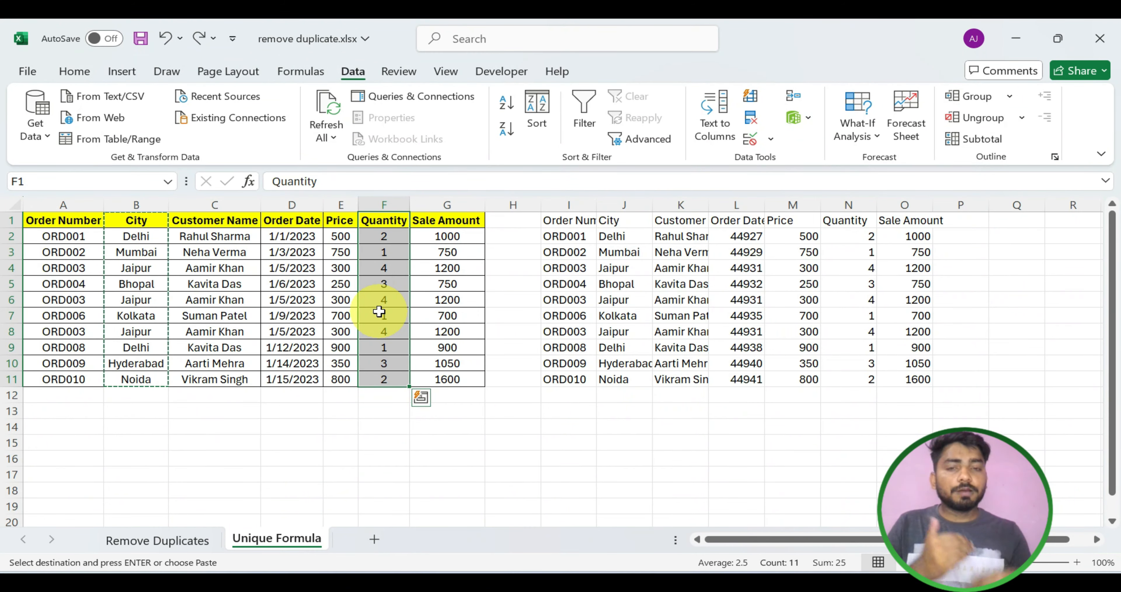
Step: Add TRUE as the exactly_once argument of the UNIQUE formula in I1, giving =UNIQUE(A1:G11,TRUE,TRUE)
click(567, 221)
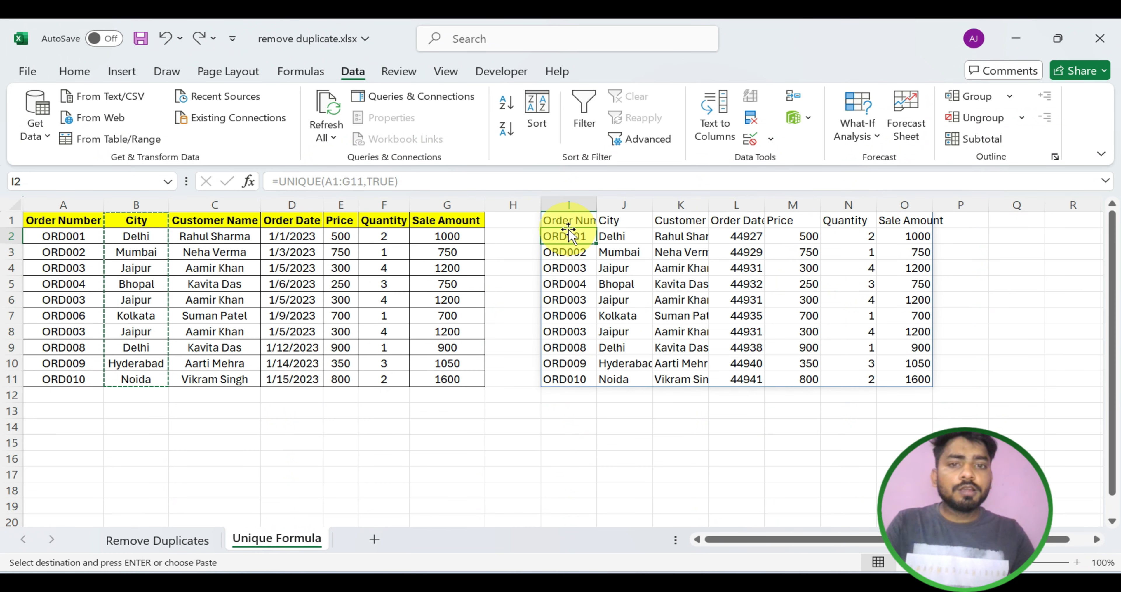
click(430, 181)
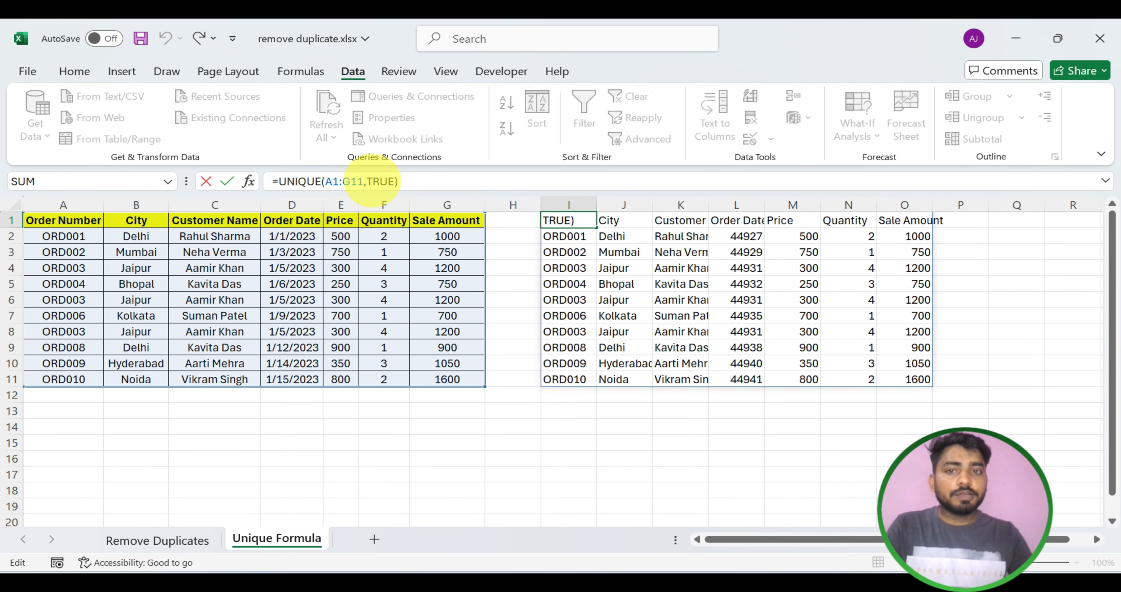
click(368, 181)
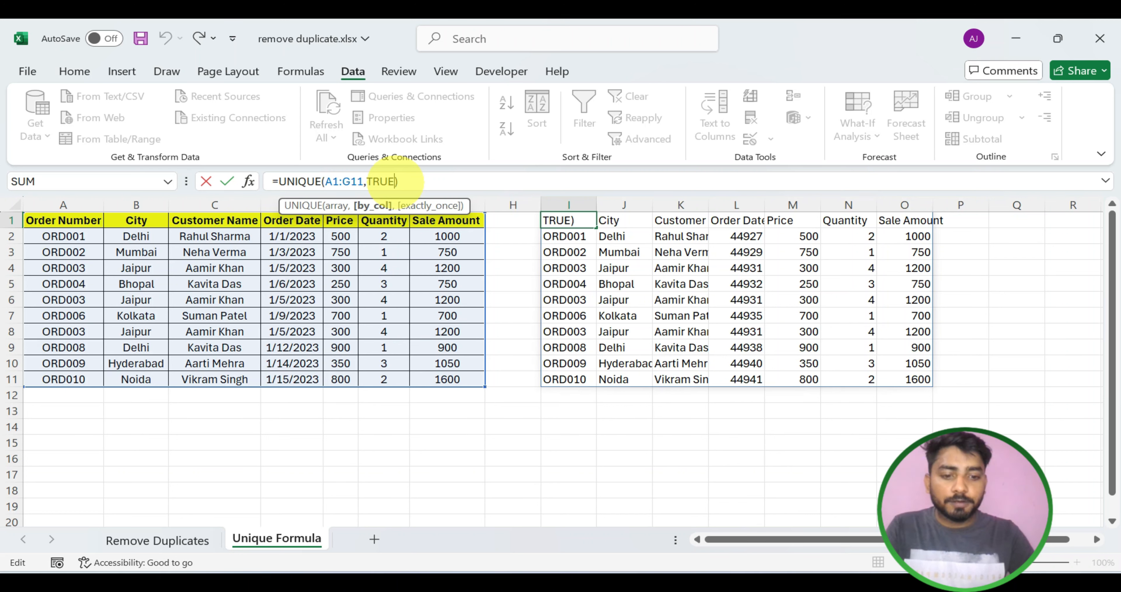
text(,)
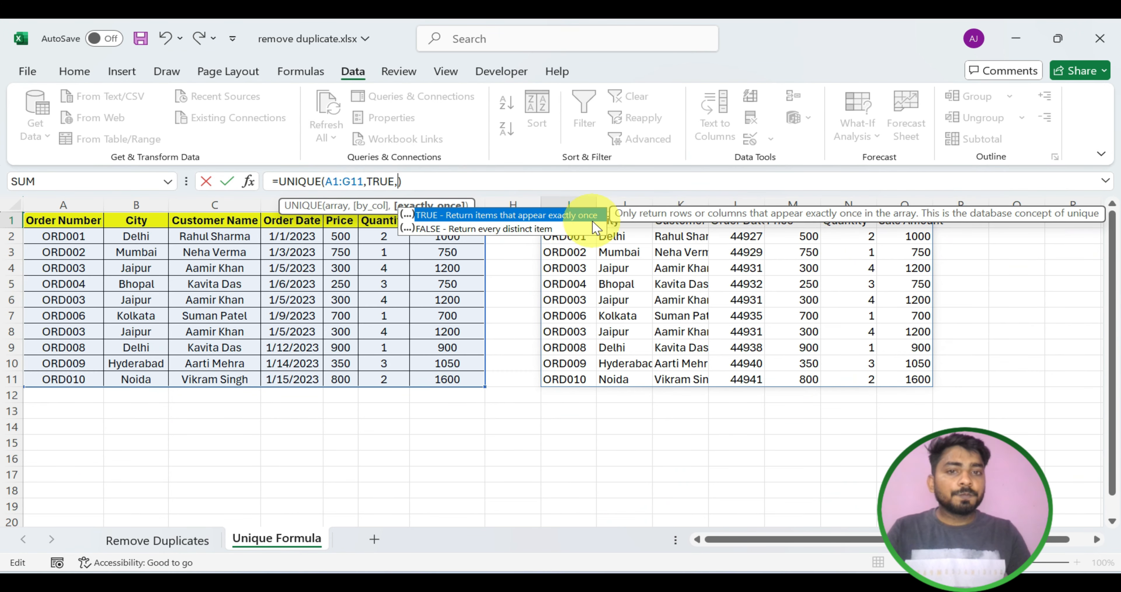
text(true)
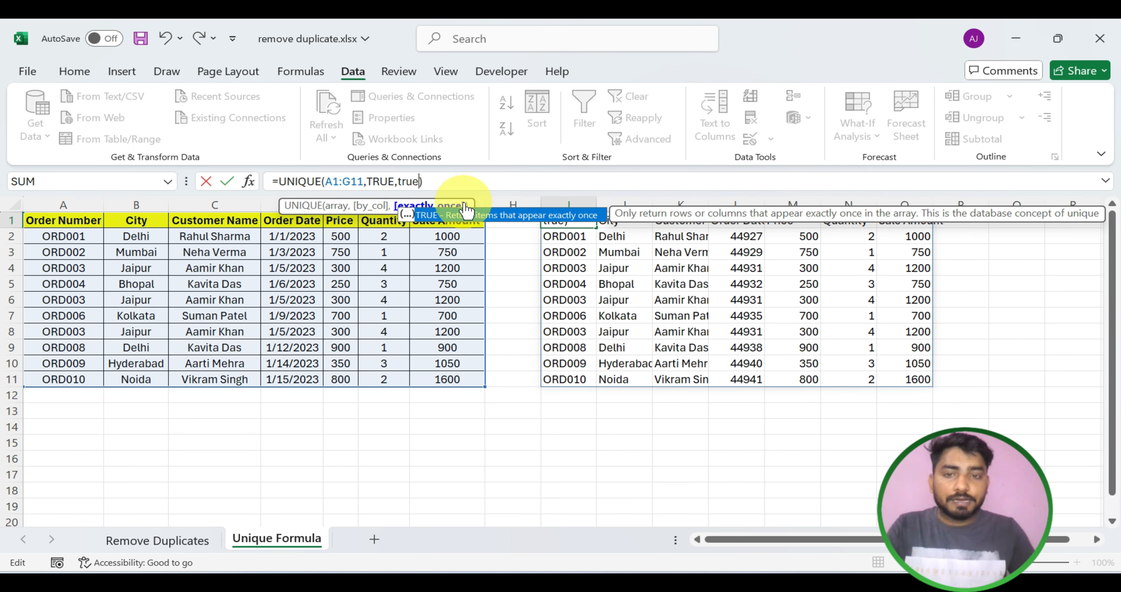
click(460, 183)
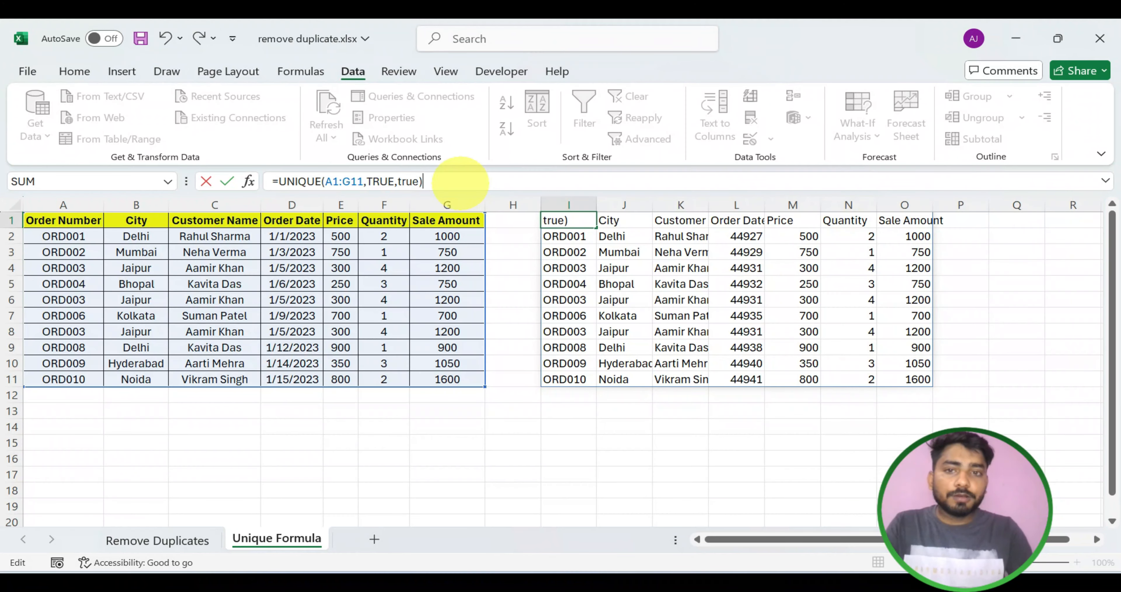
key(ctrl+Return)
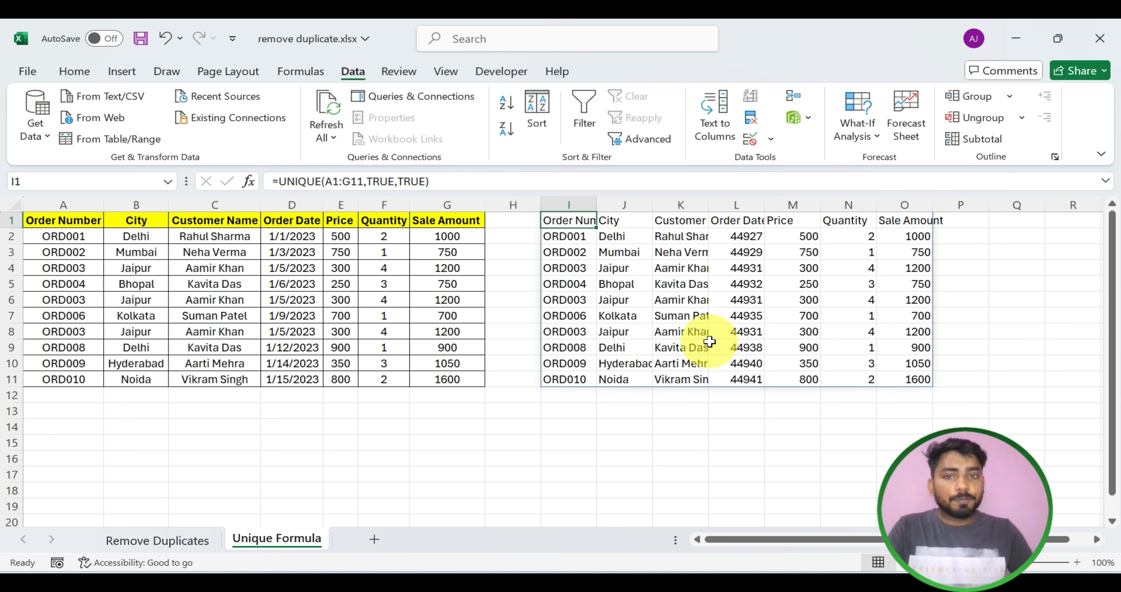
Step: Change the by_col argument of the UNIQUE formula in I1 to FALSE, keeping exactly_once as TRUE
double_click(382, 181)
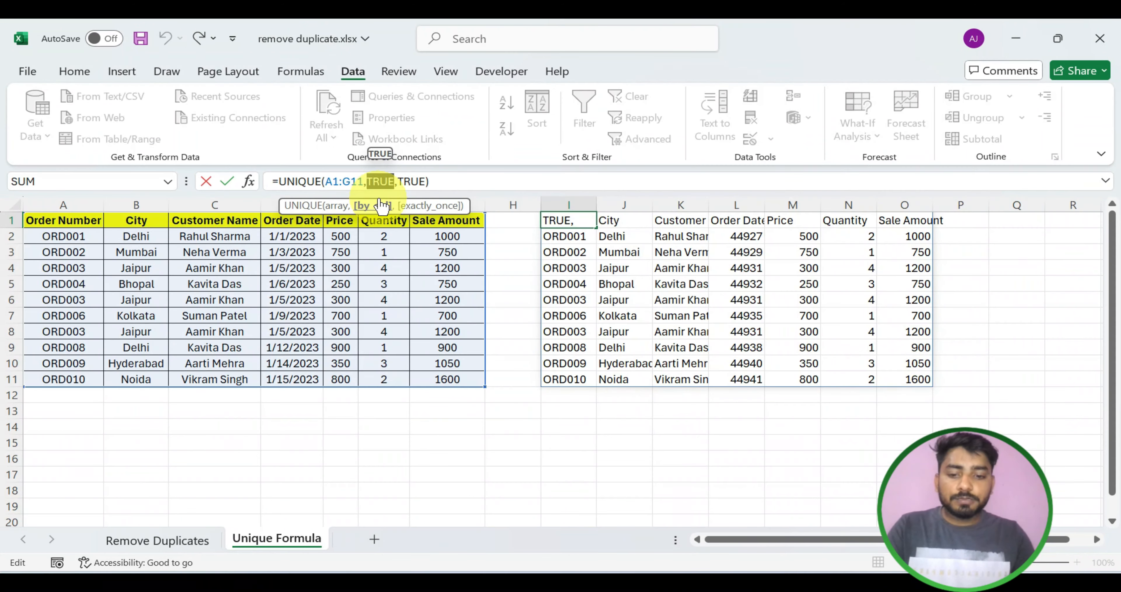
text(fals)
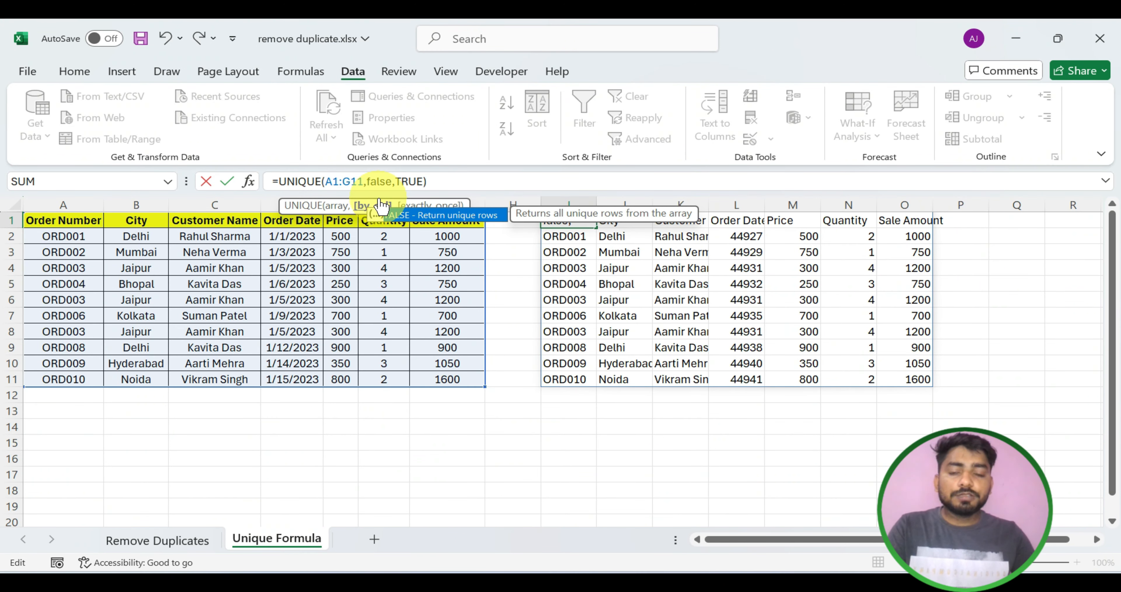
text(e)
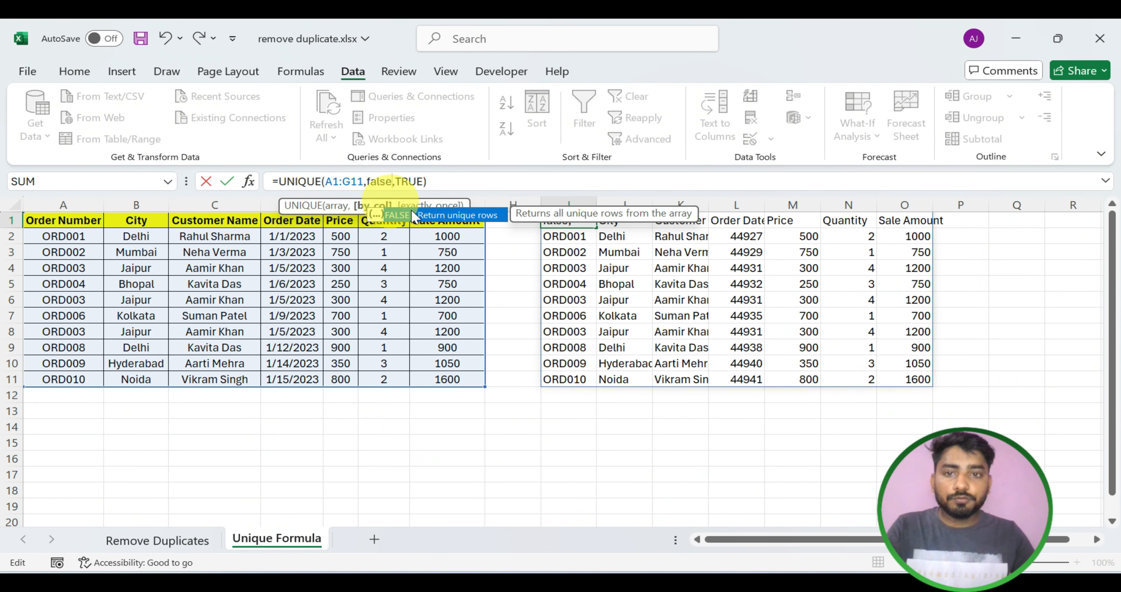
click(452, 181)
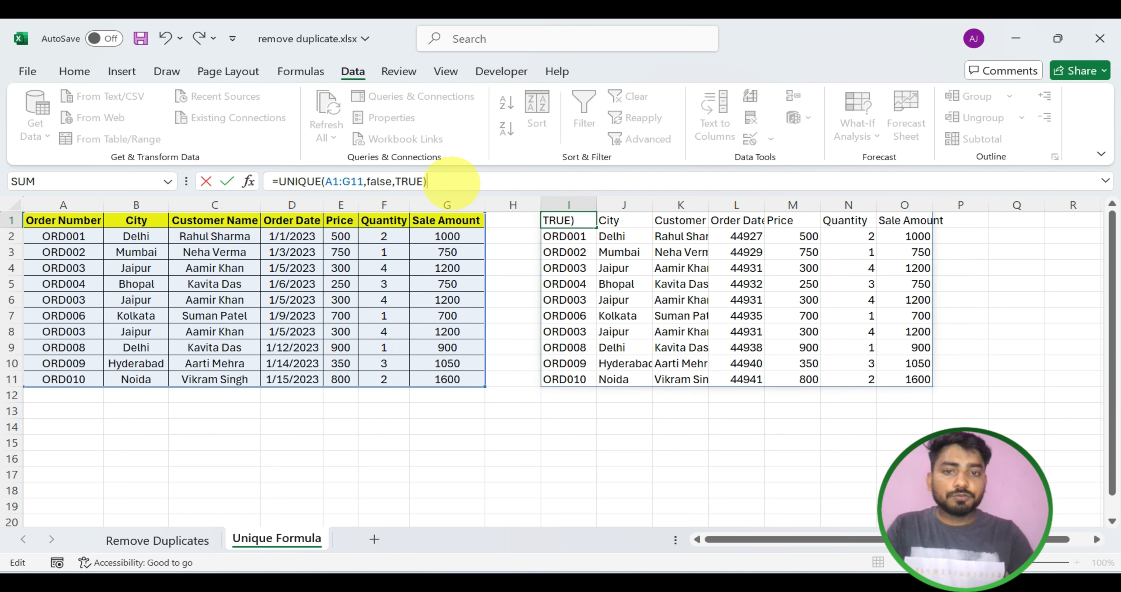
key(Return)
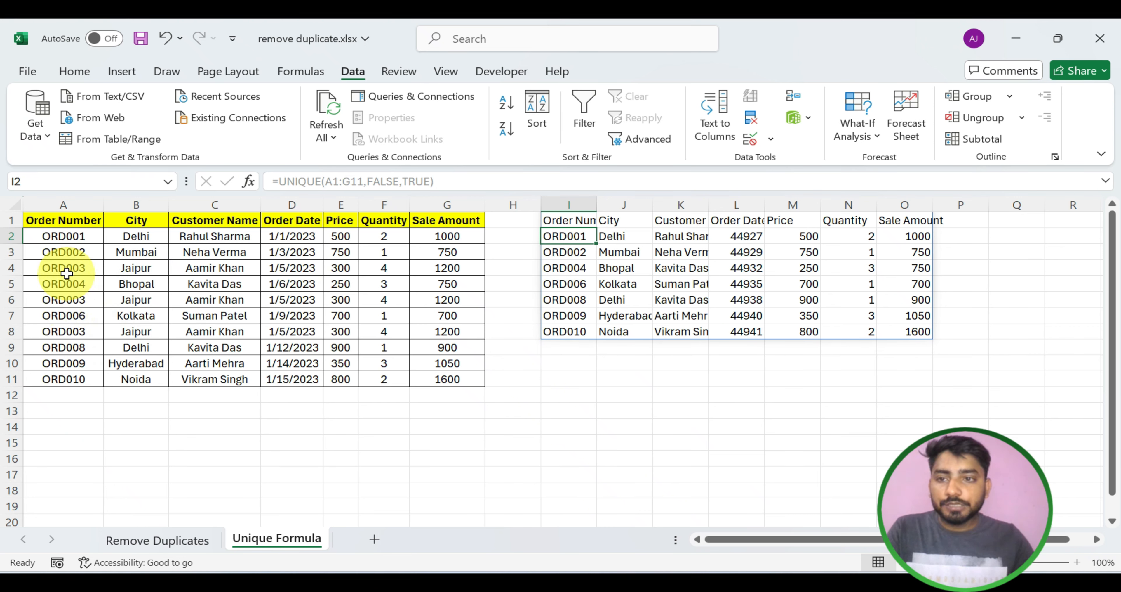
Step: Examine the repeated ORD003 entries in rows 4, 6 and 8 of the source table
drag(65, 270, 423, 268)
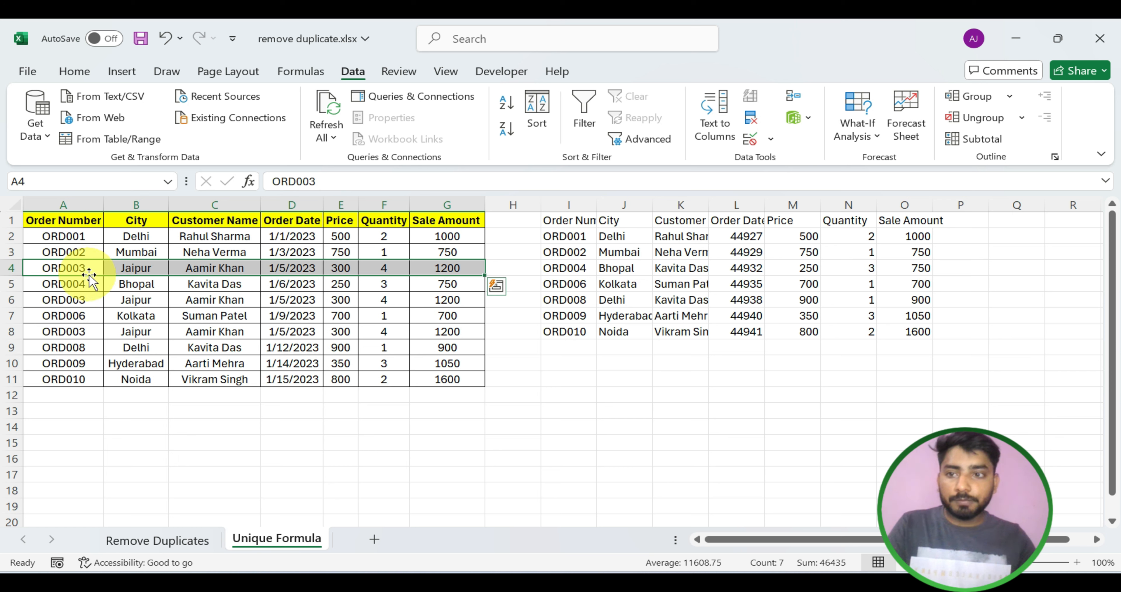
click(83, 303)
click(81, 332)
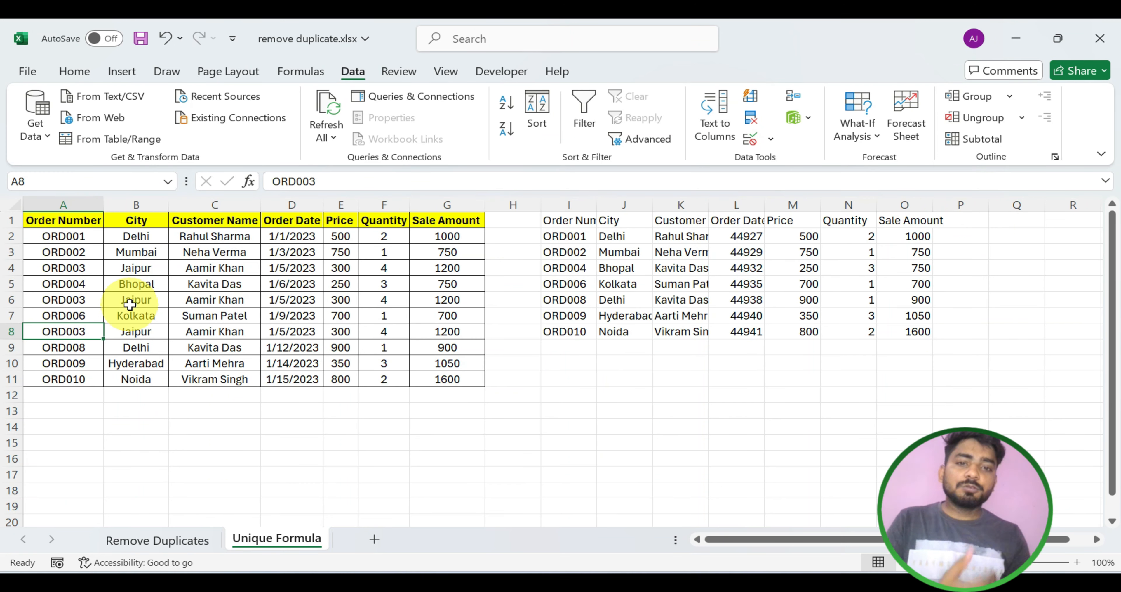
Step: Change the exactly_once argument of the UNIQUE formula in I1 to FALSE and check the ORD003 row in the output
click(560, 220)
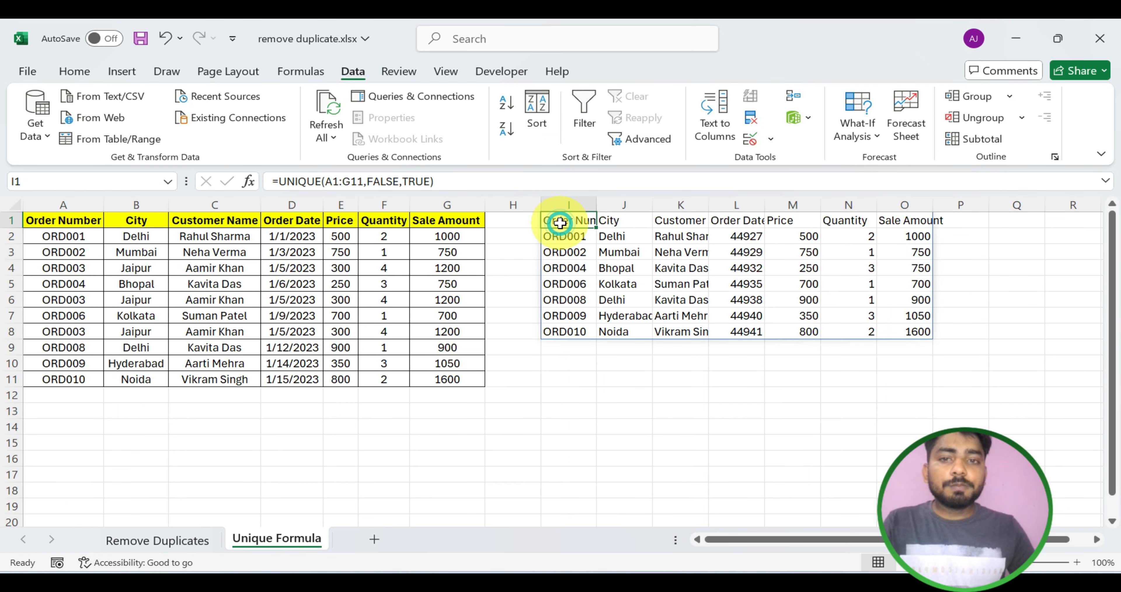
double_click(418, 181)
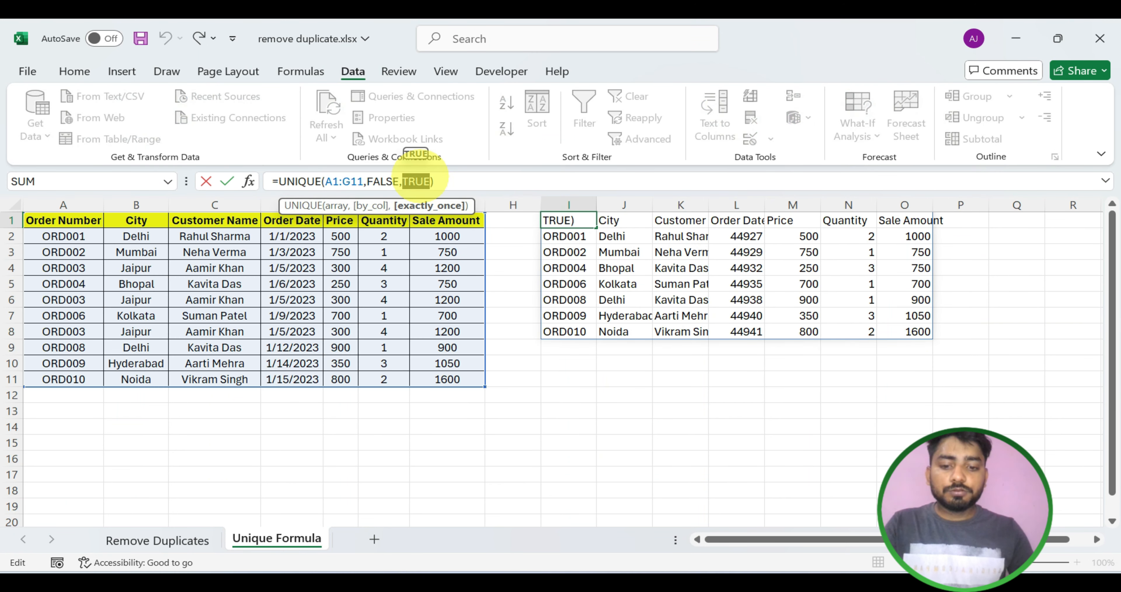
text(false)
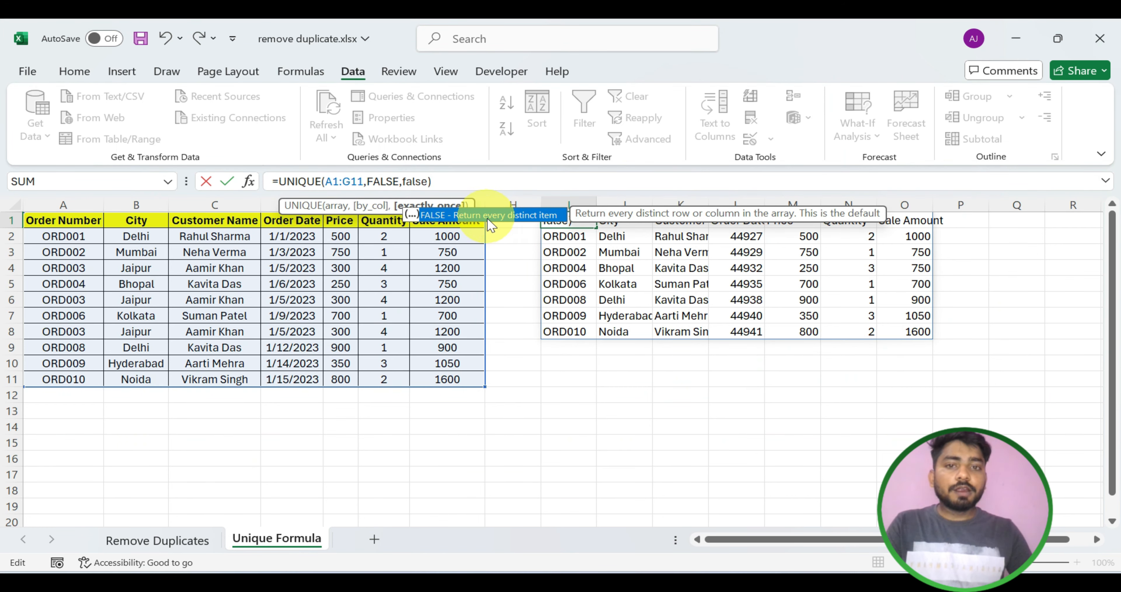
click(542, 215)
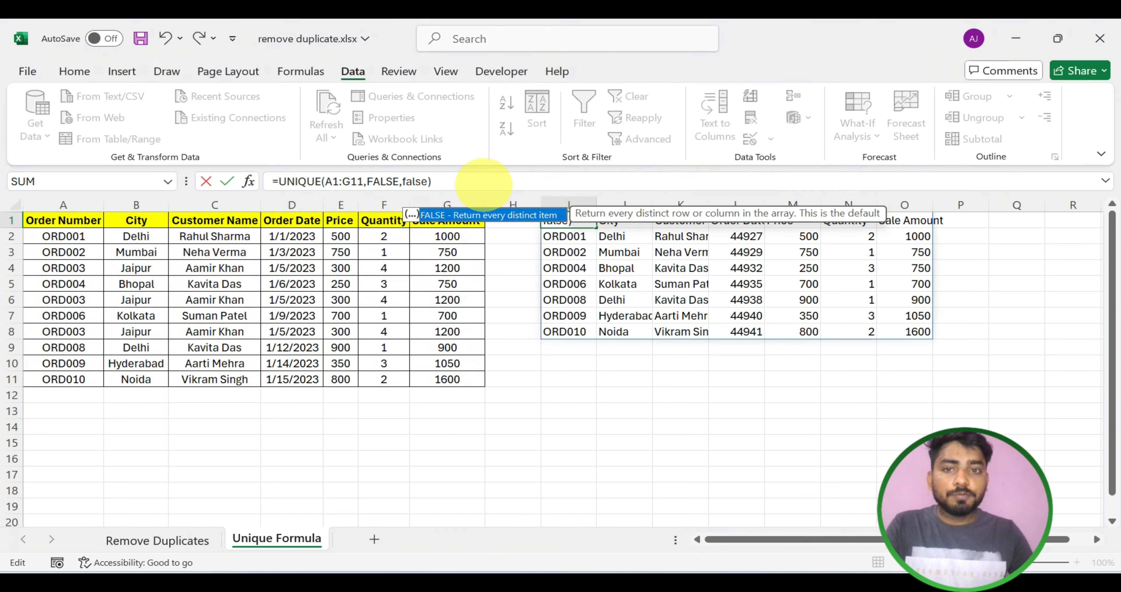
click(483, 181)
key(Return)
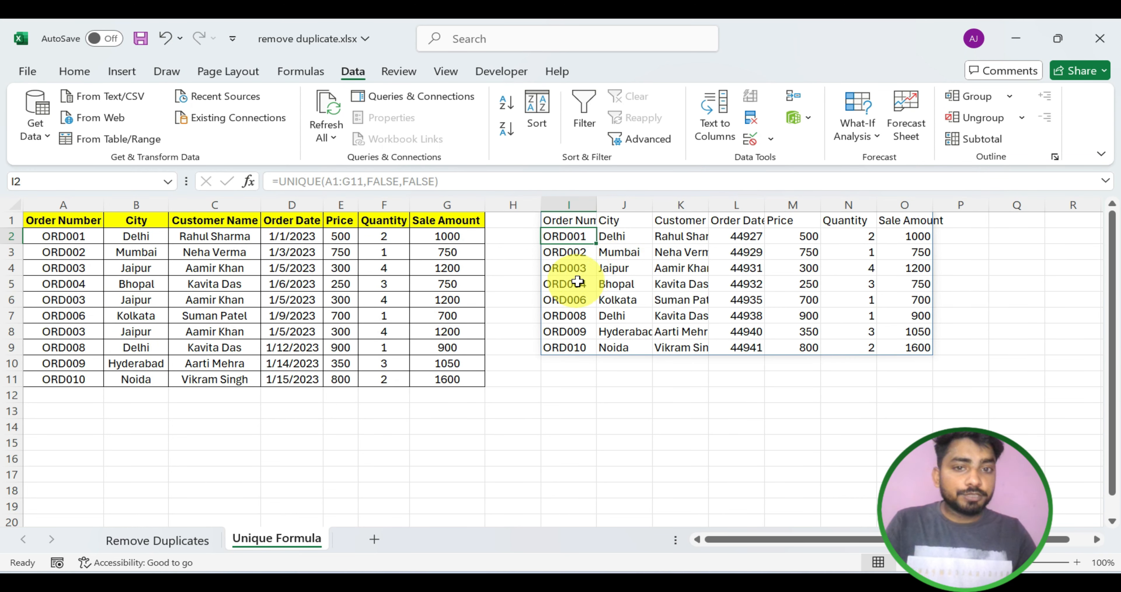
drag(580, 267, 912, 268)
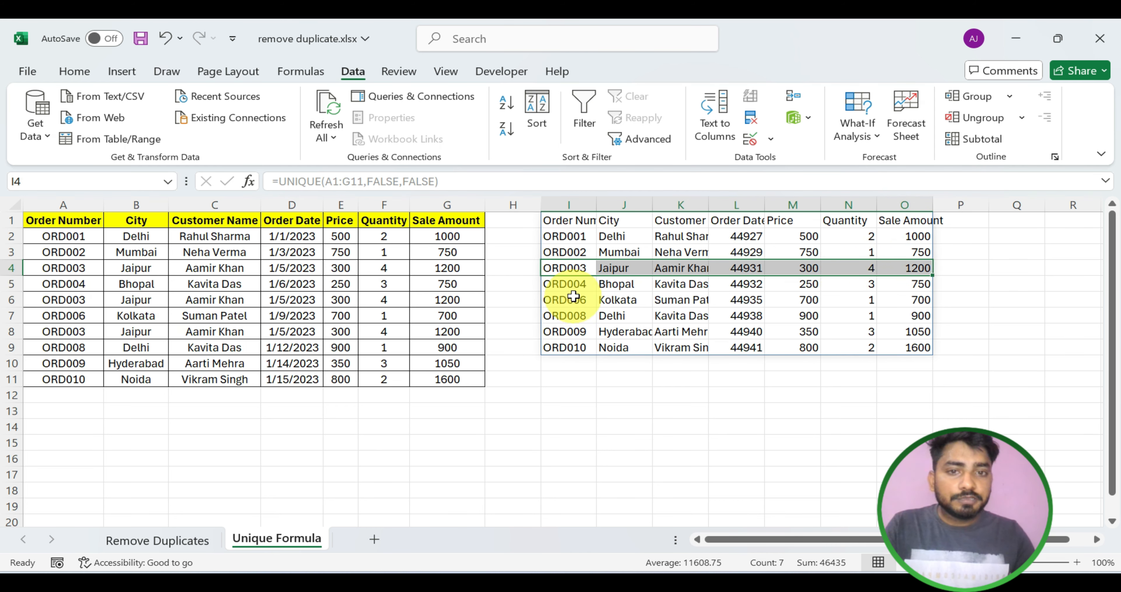
Step: Copy the ORD004 row A5:G5 over row 11 of the source table and check the ORD004 row in the UNIQUE output
click(587, 287)
drag(66, 284, 441, 283)
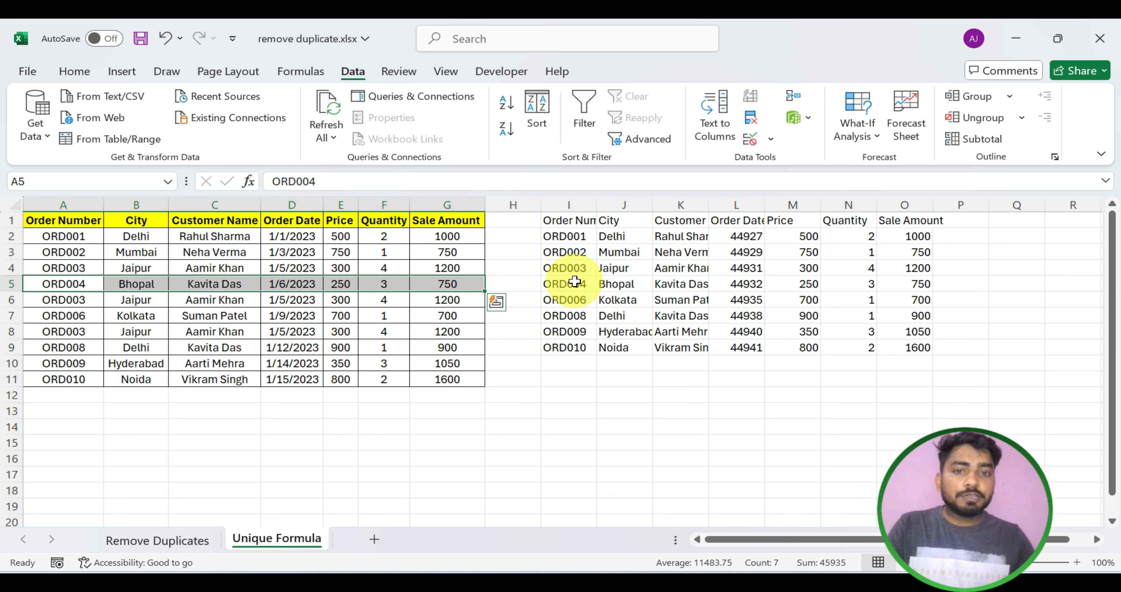
key(ctrl+c)
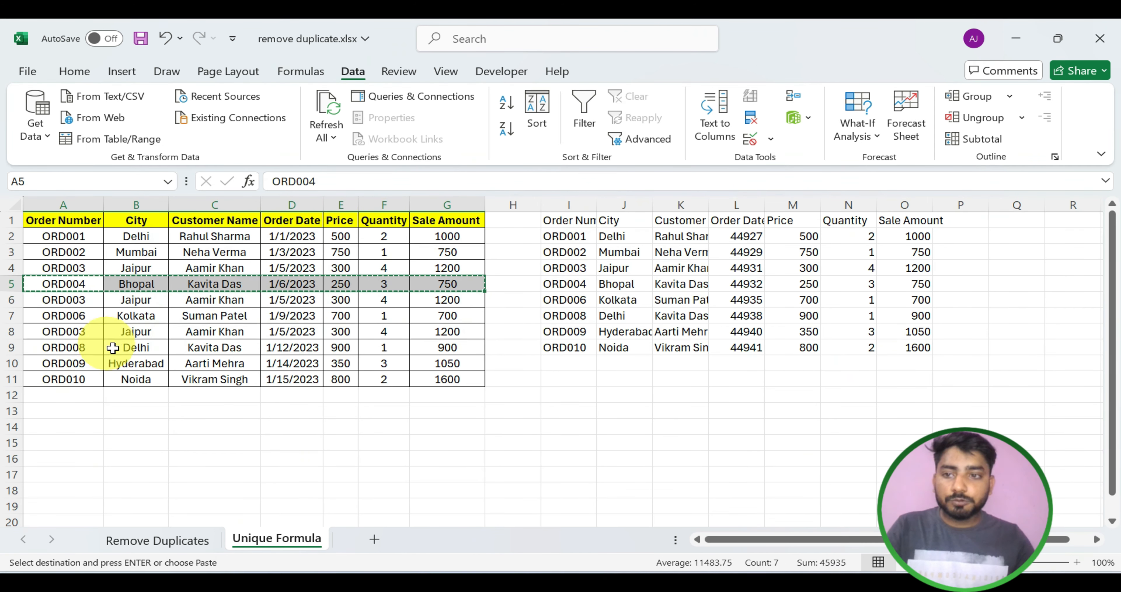
click(76, 380)
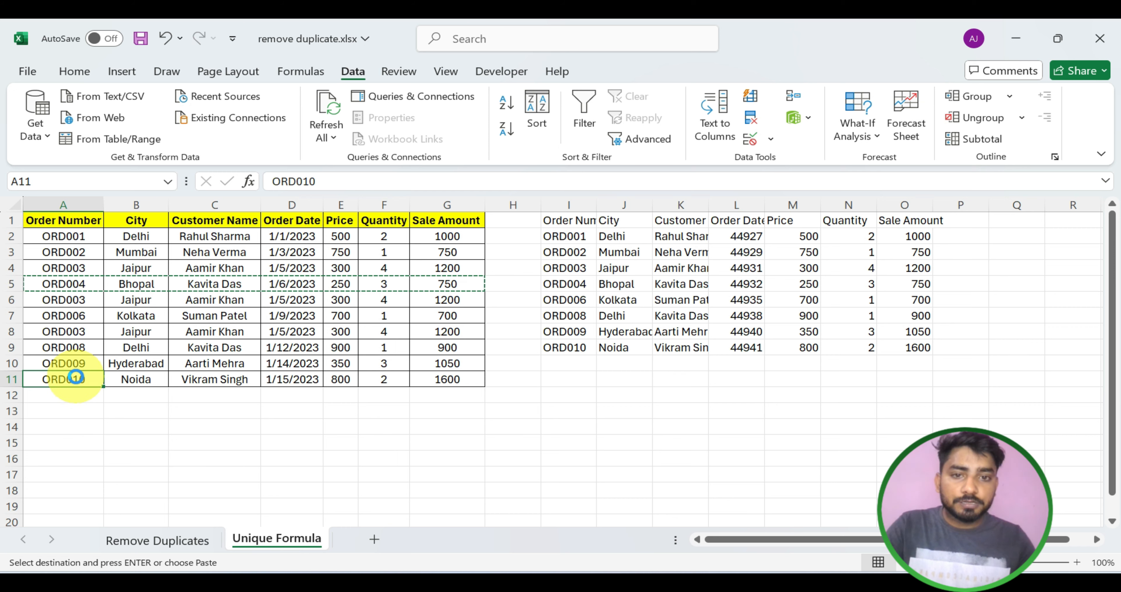
key(ctrl+v)
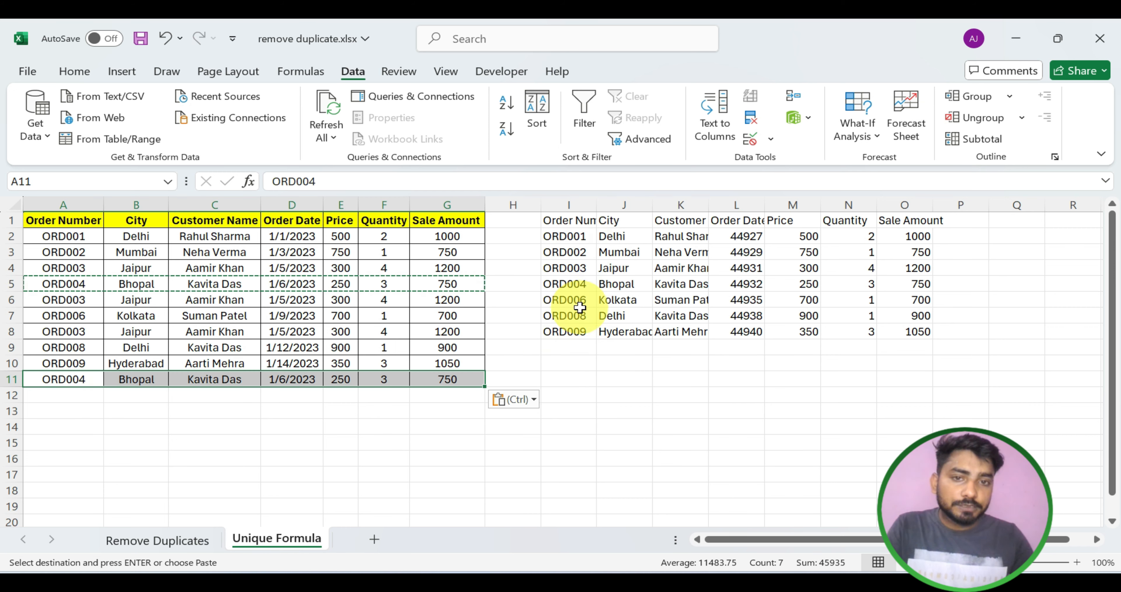
click(557, 289)
click(363, 329)
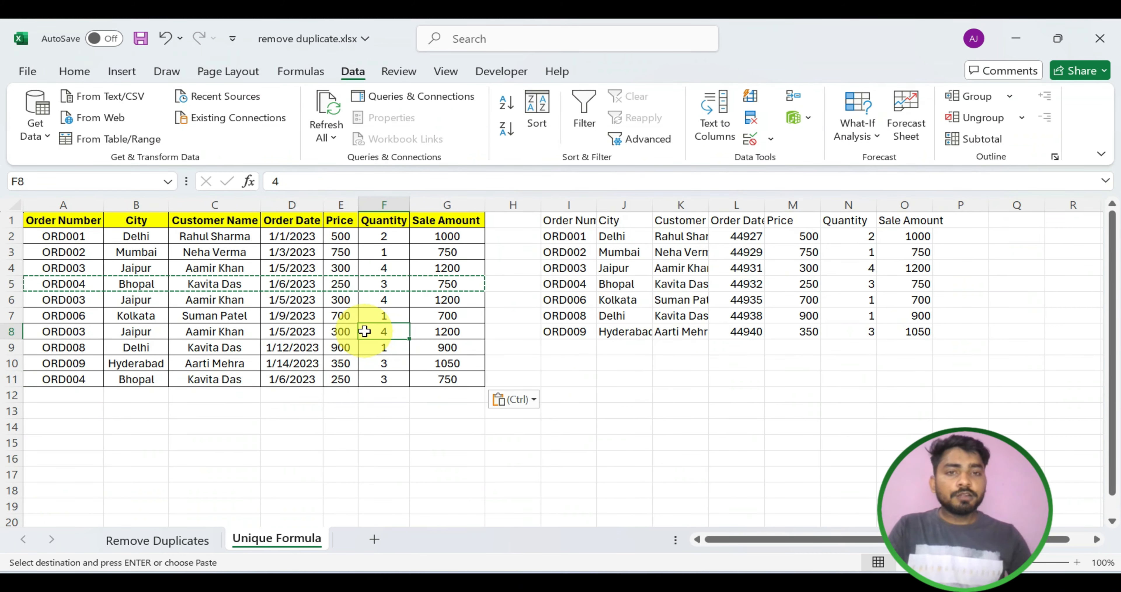
click(597, 385)
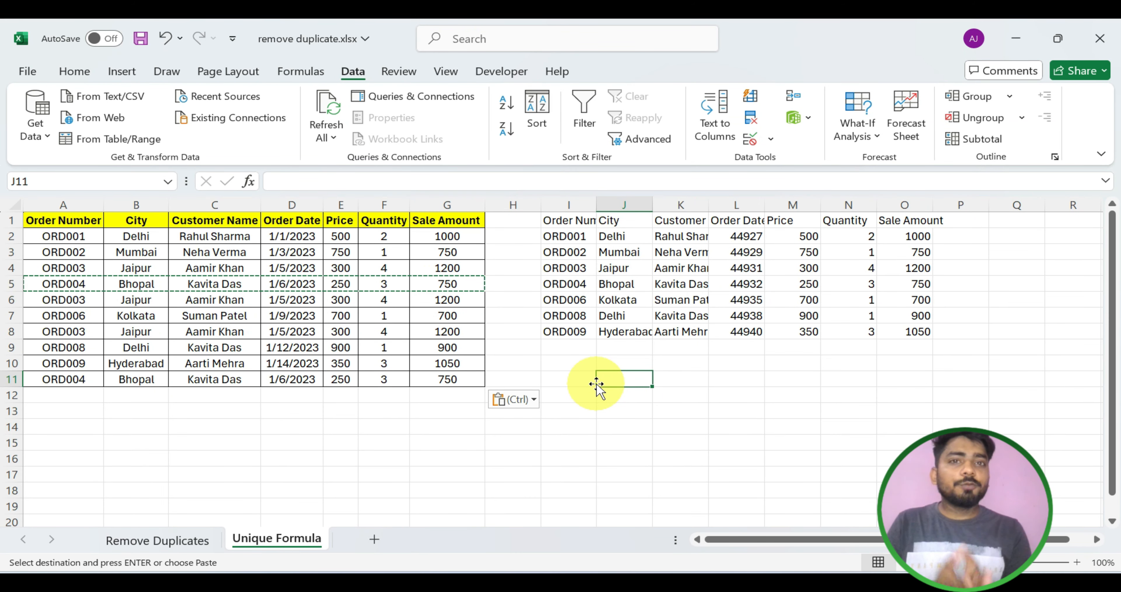